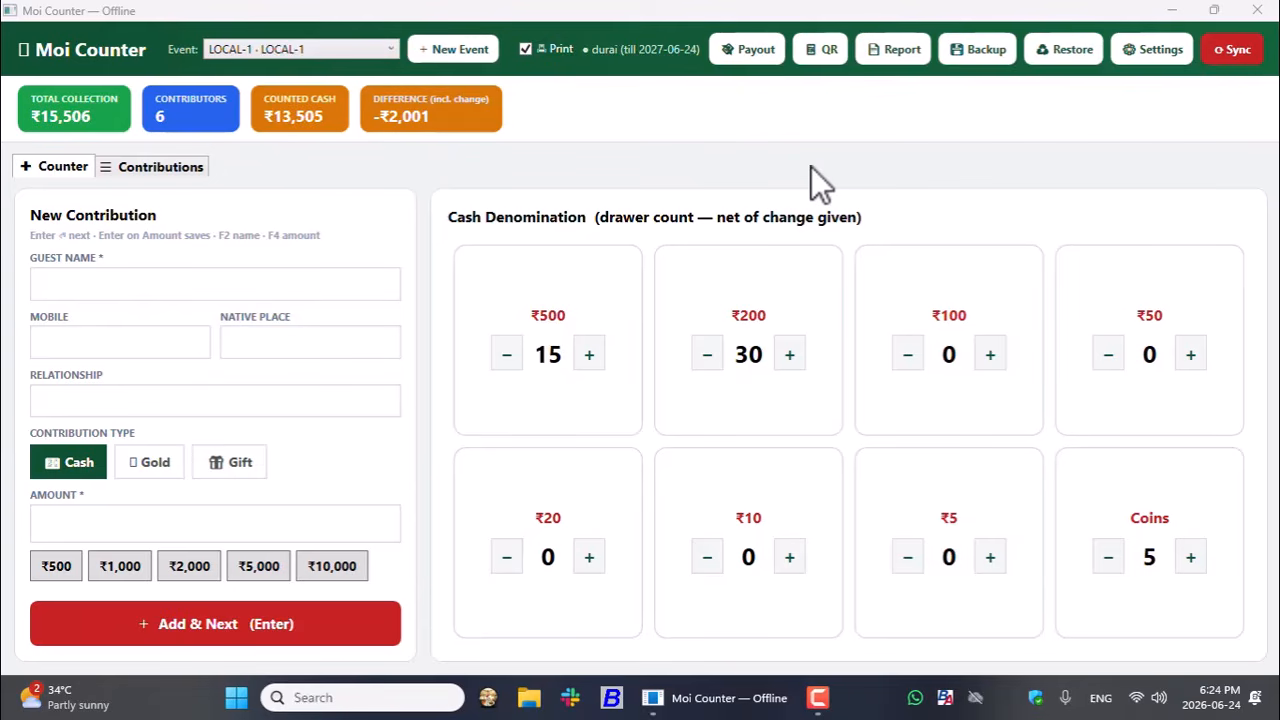
- Look through the list of available events and select LOCAL-1 as the active event
left_click(811, 167)
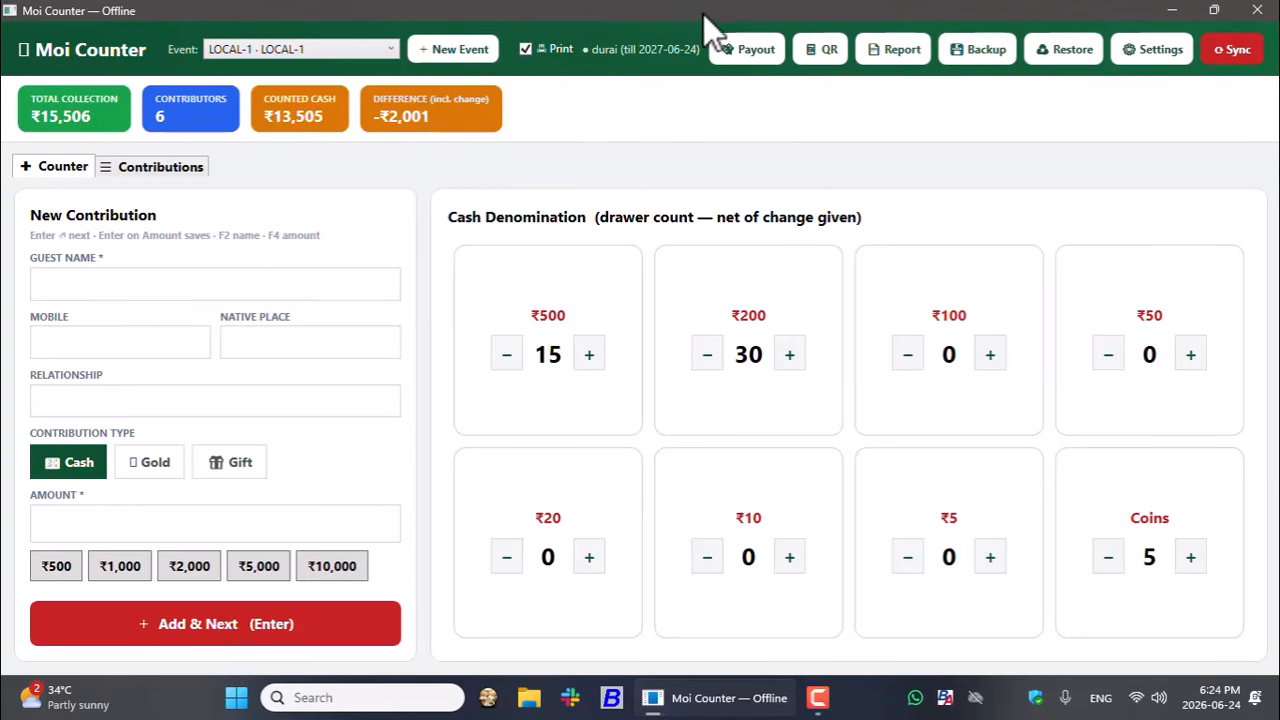
left_click(226, 57)
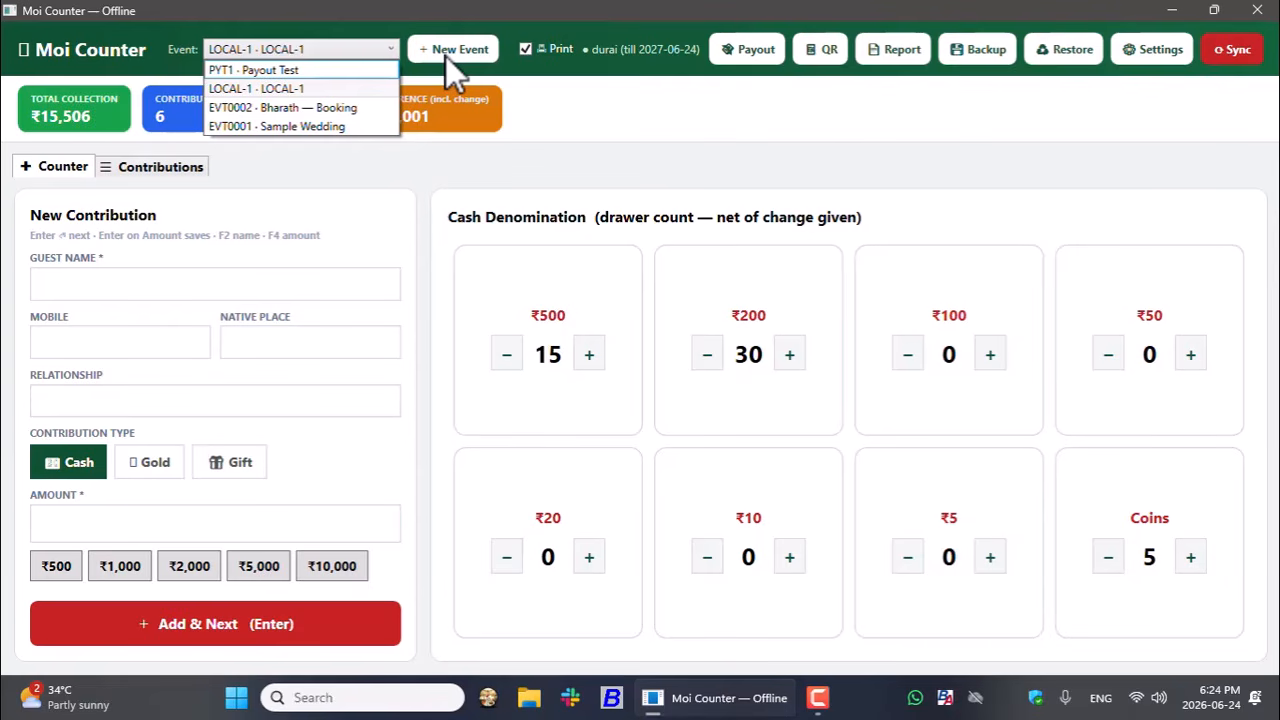
left_click(713, 123)
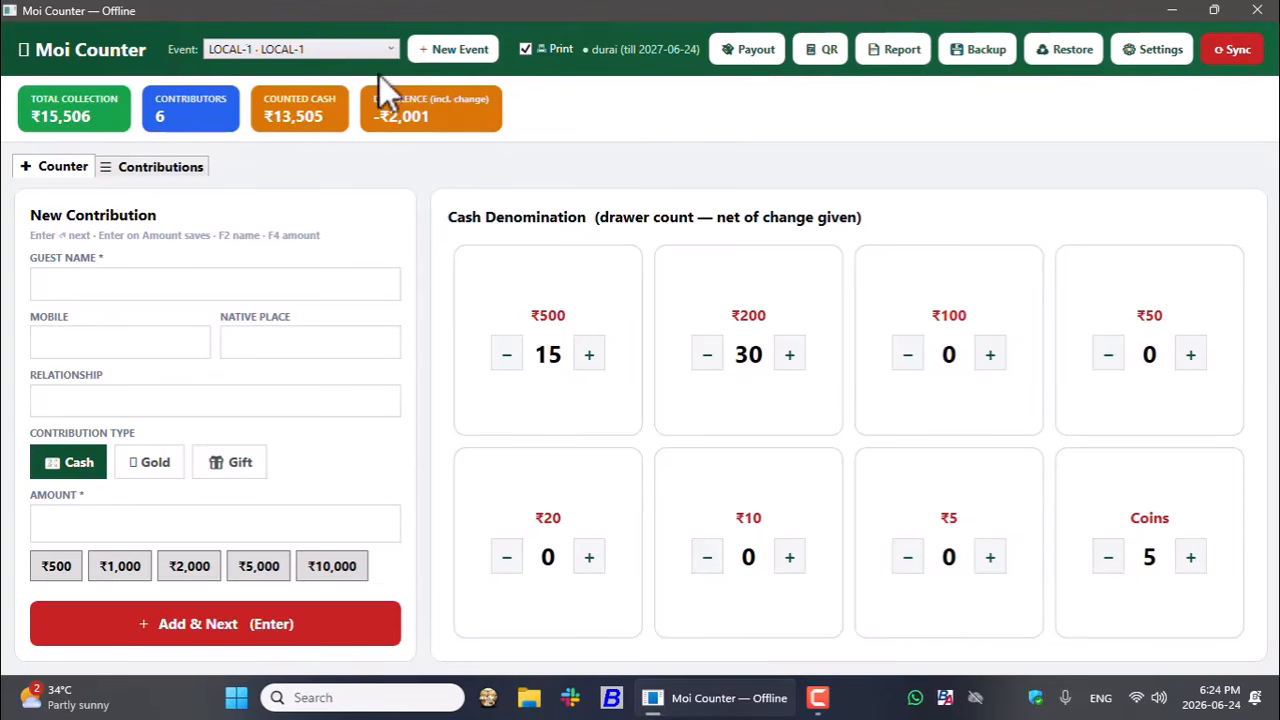
left_click(320, 50)
left_click(236, 46)
left_click(244, 52)
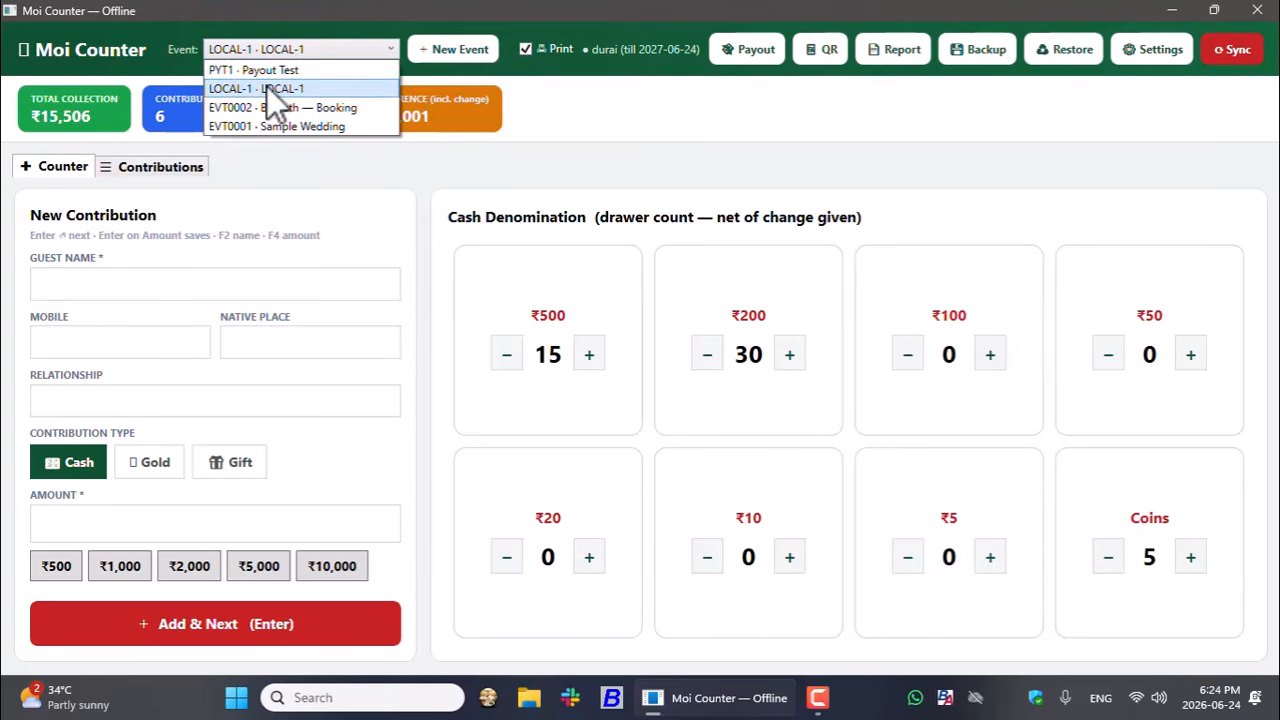
left_click(254, 86)
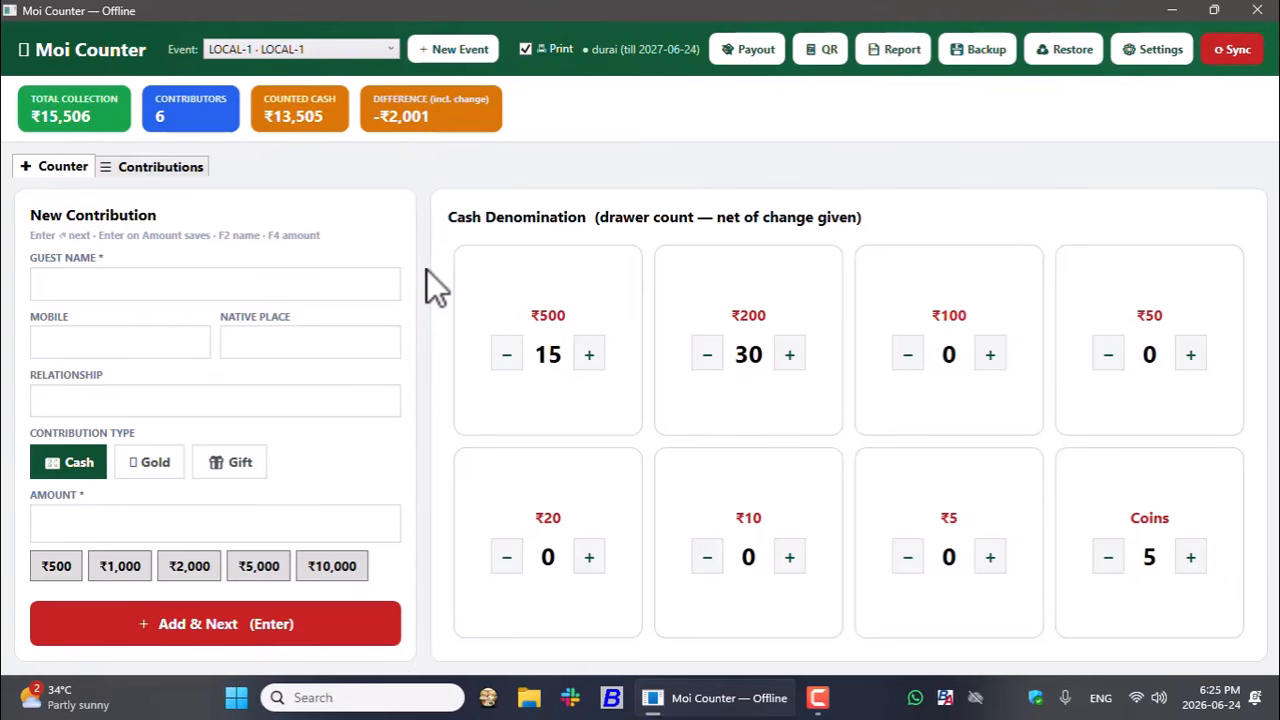
- Set the drawer count to 18 ₹500 notes, 32 ₹200 notes, 1 ₹100 note and 6 in coins
left_click(590, 356)
left_click(590, 356)
left_click(590, 356)
left_click(789, 355)
left_click(789, 355)
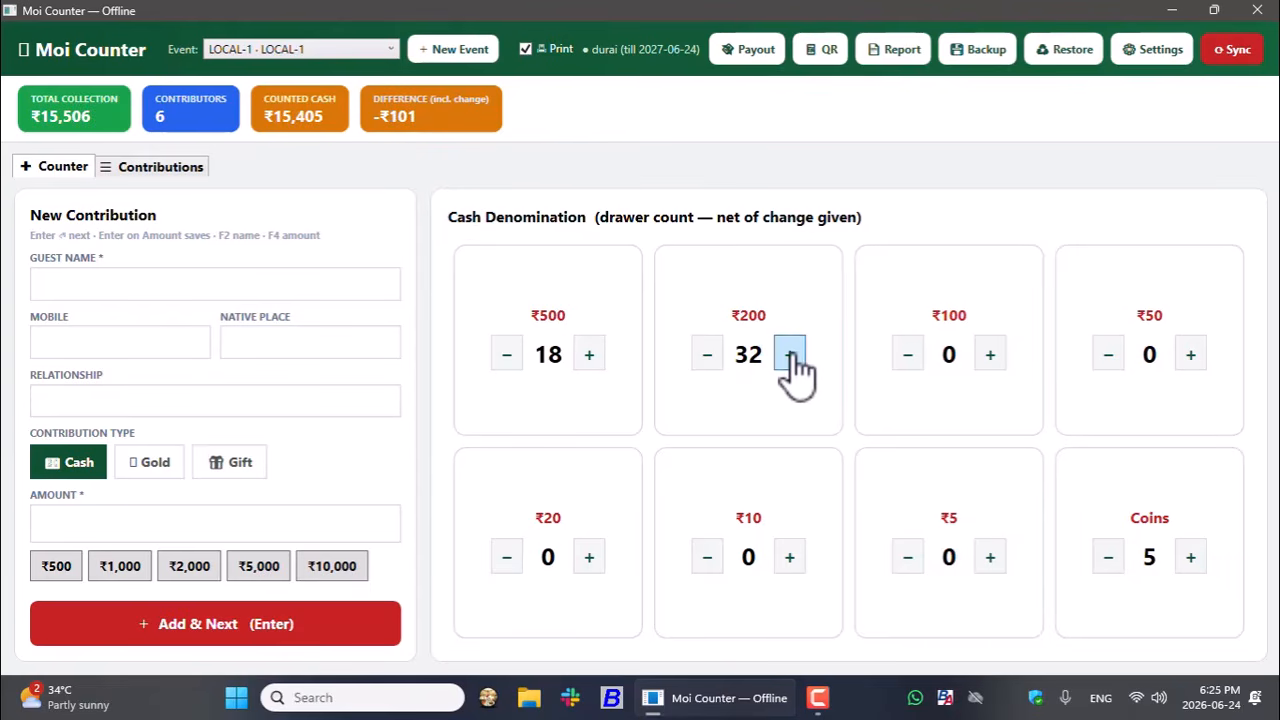
left_click(991, 356)
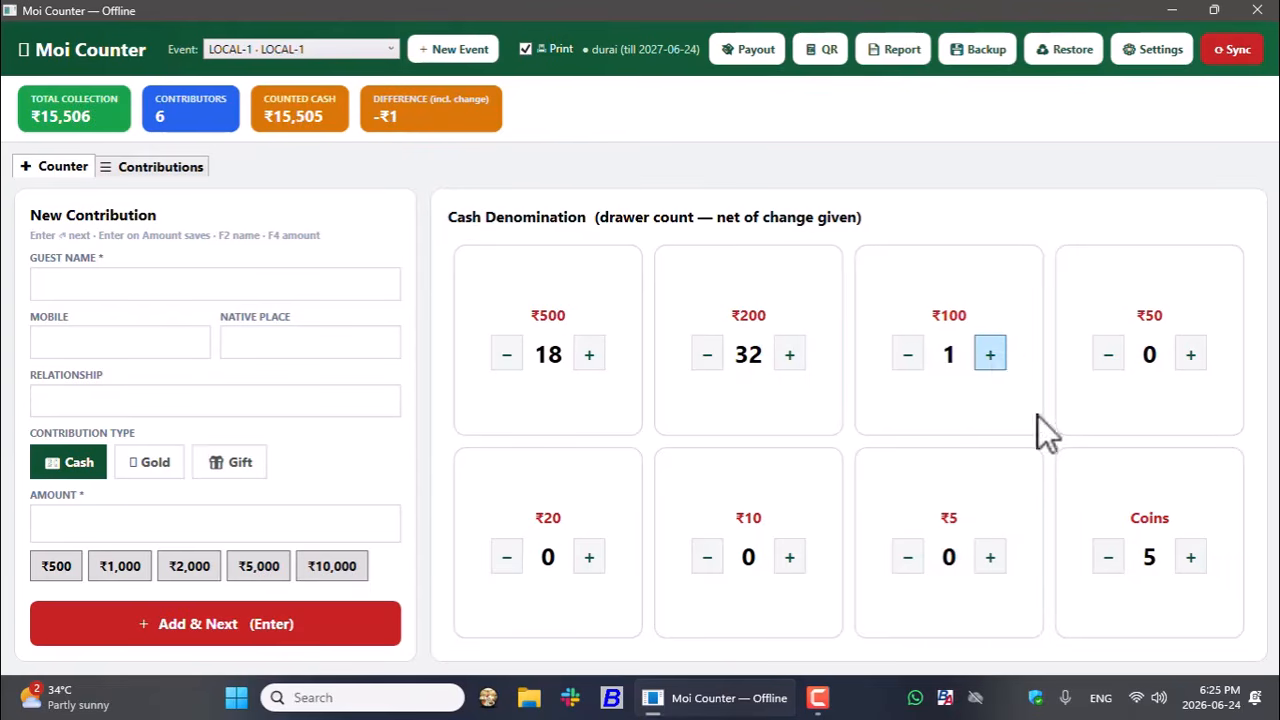
left_click(1193, 559)
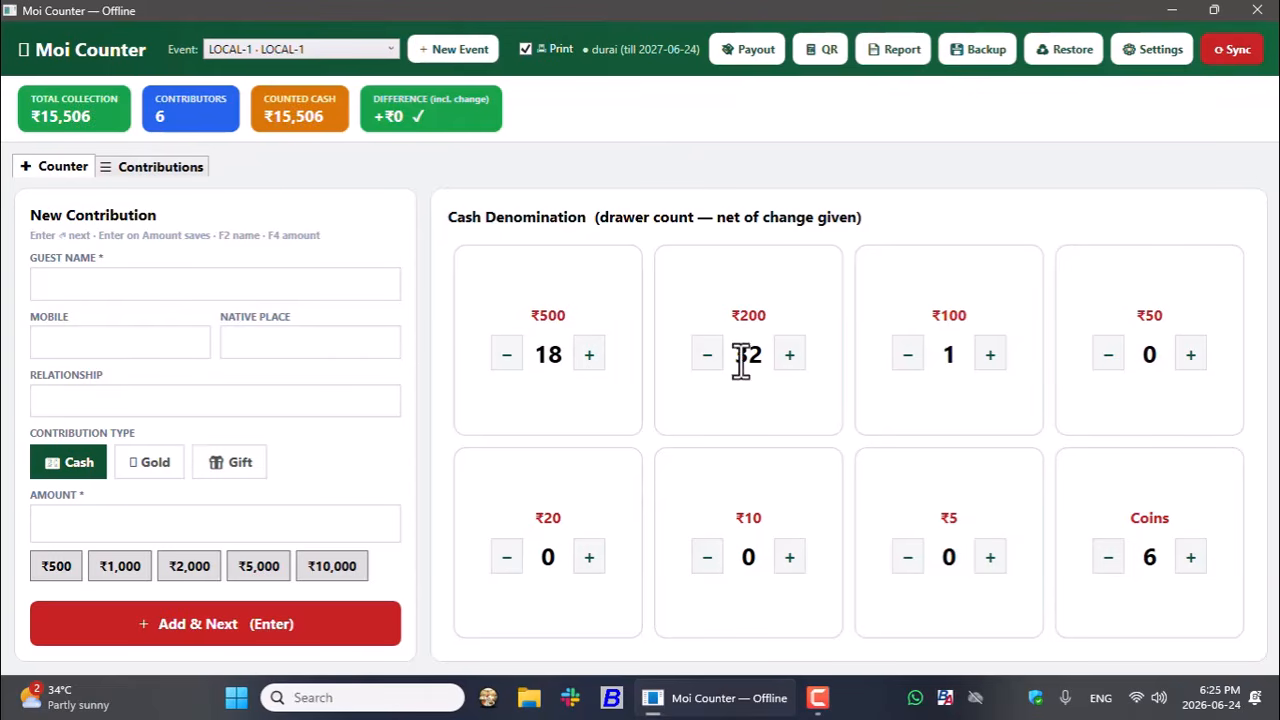
left_click(357, 286)
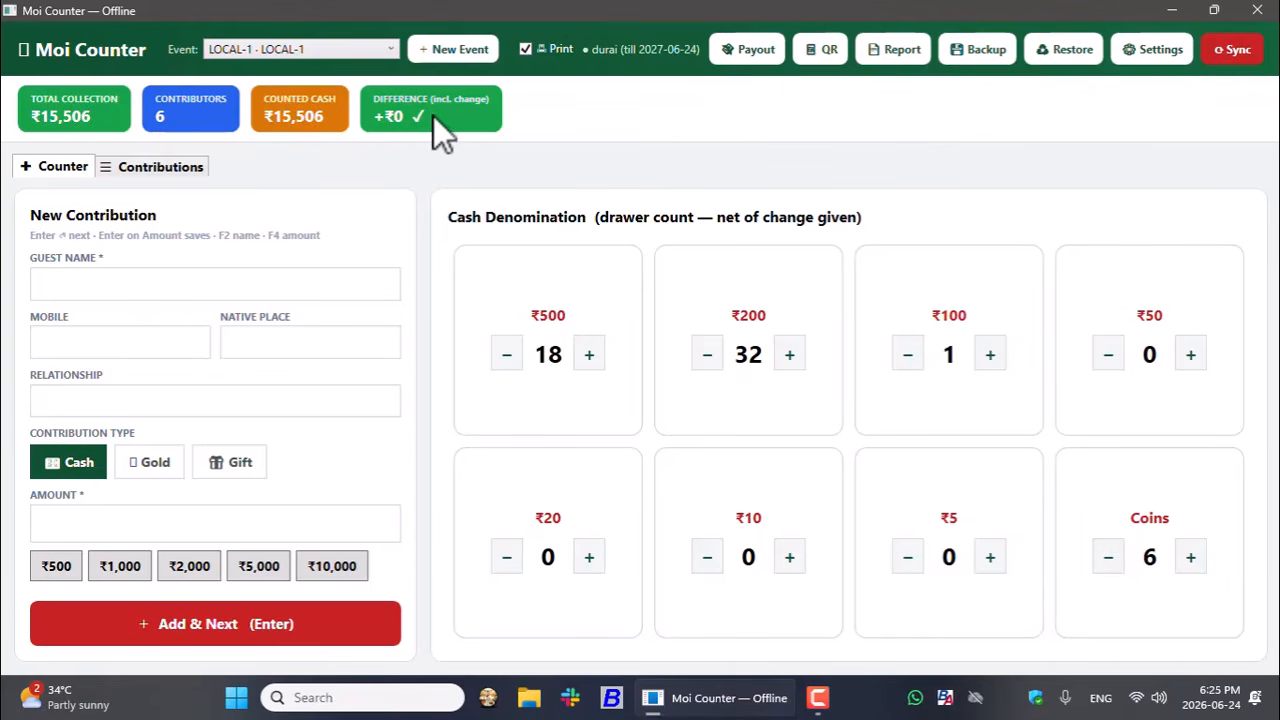
- Record a cash payout of ₹2000 for Flower Work, naming the person who took it and the approver, and save it
left_click(756, 55)
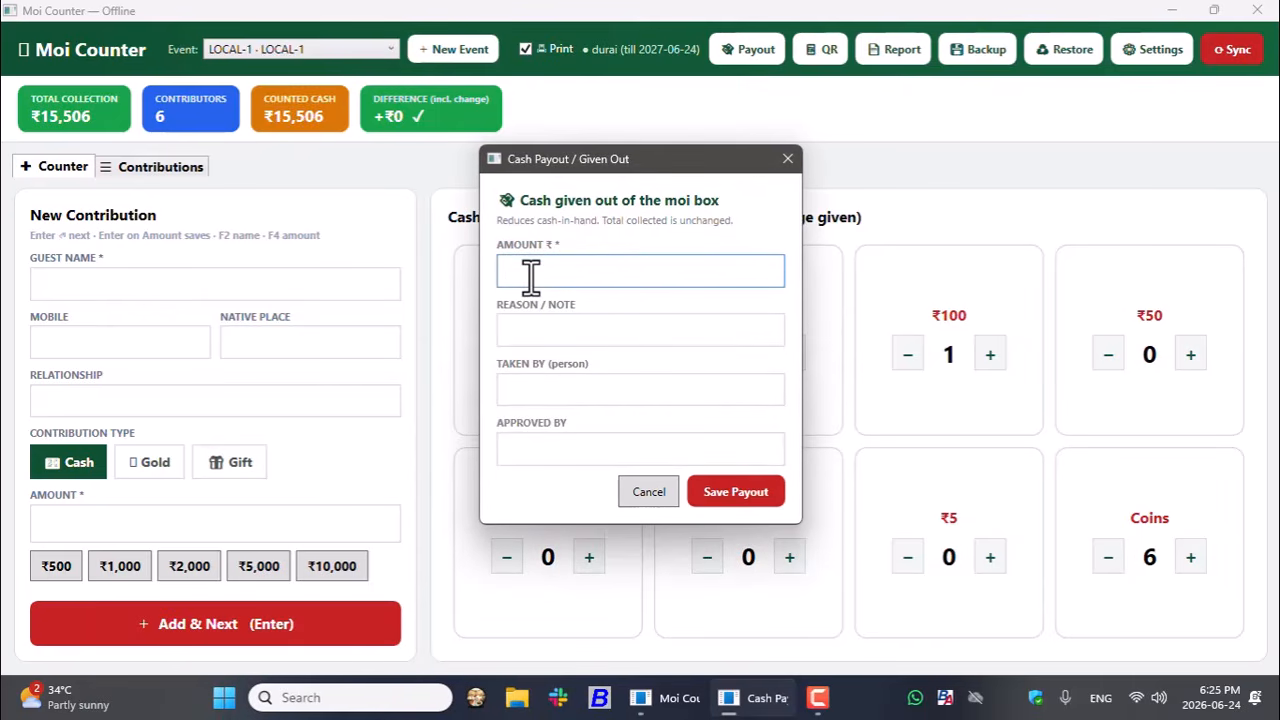
type("2000")
left_click(598, 341)
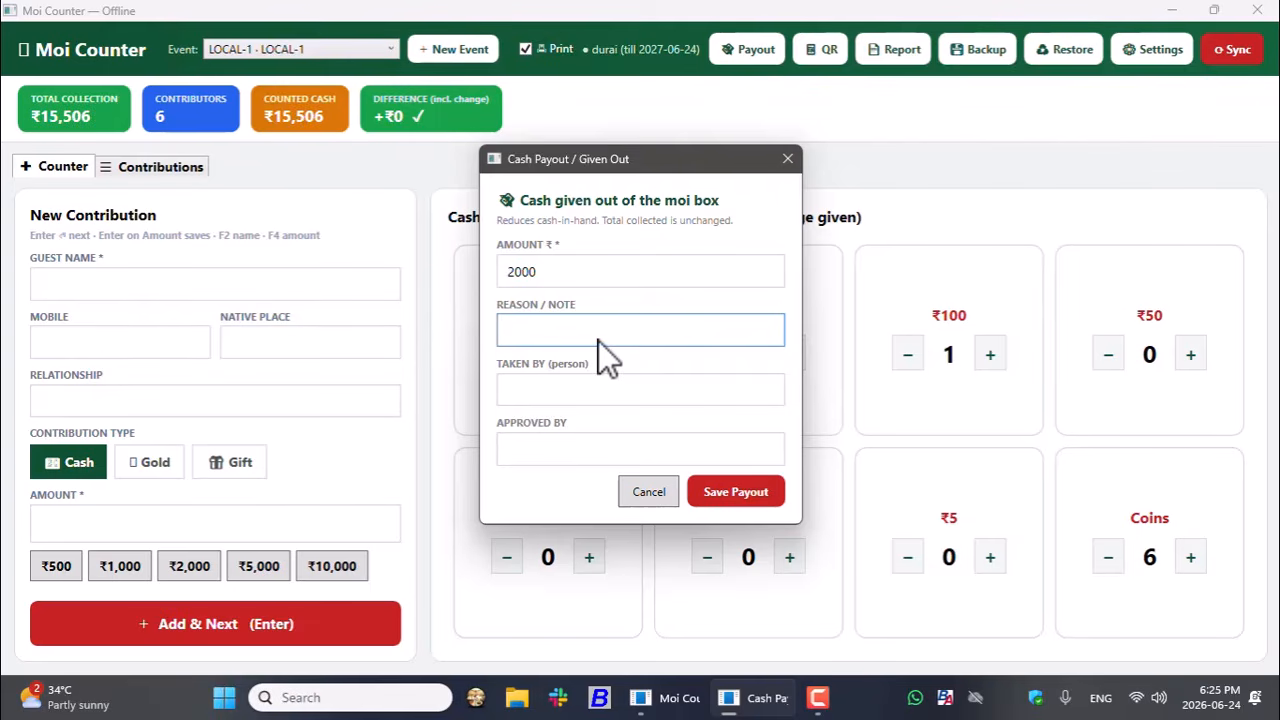
type("Flower Work")
key("Tab")
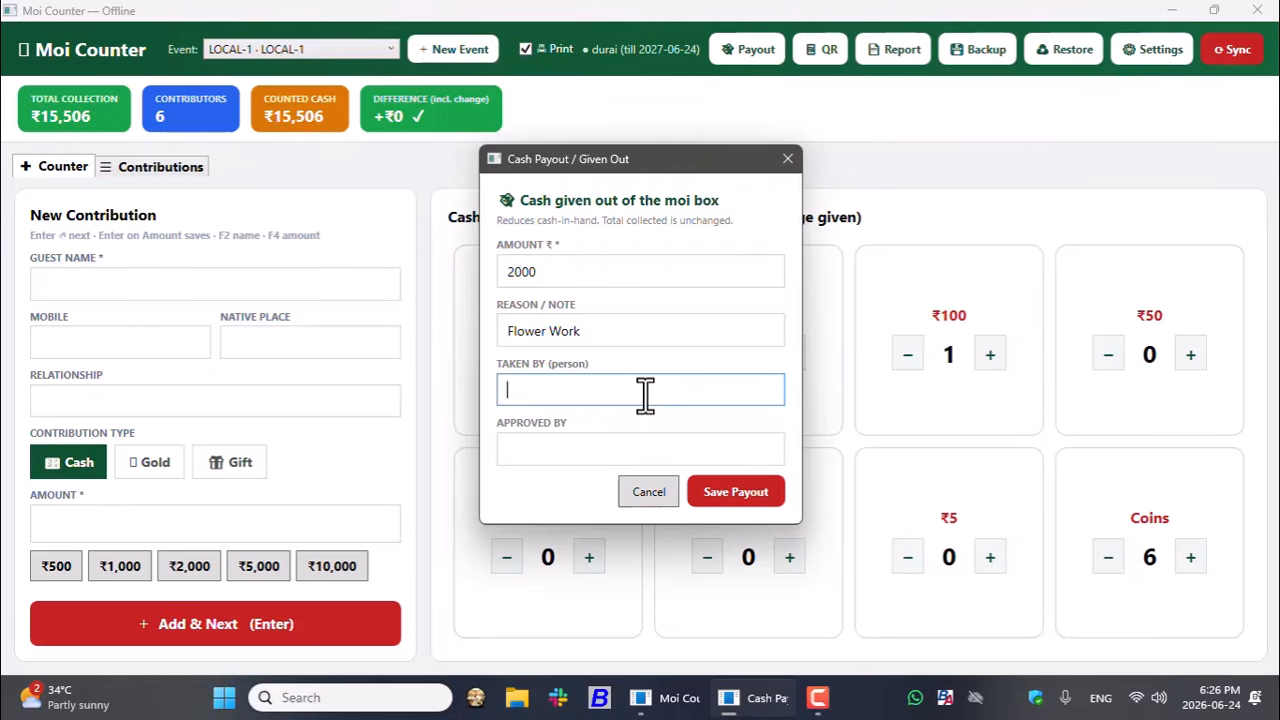
type("Durai")
key("Tab")
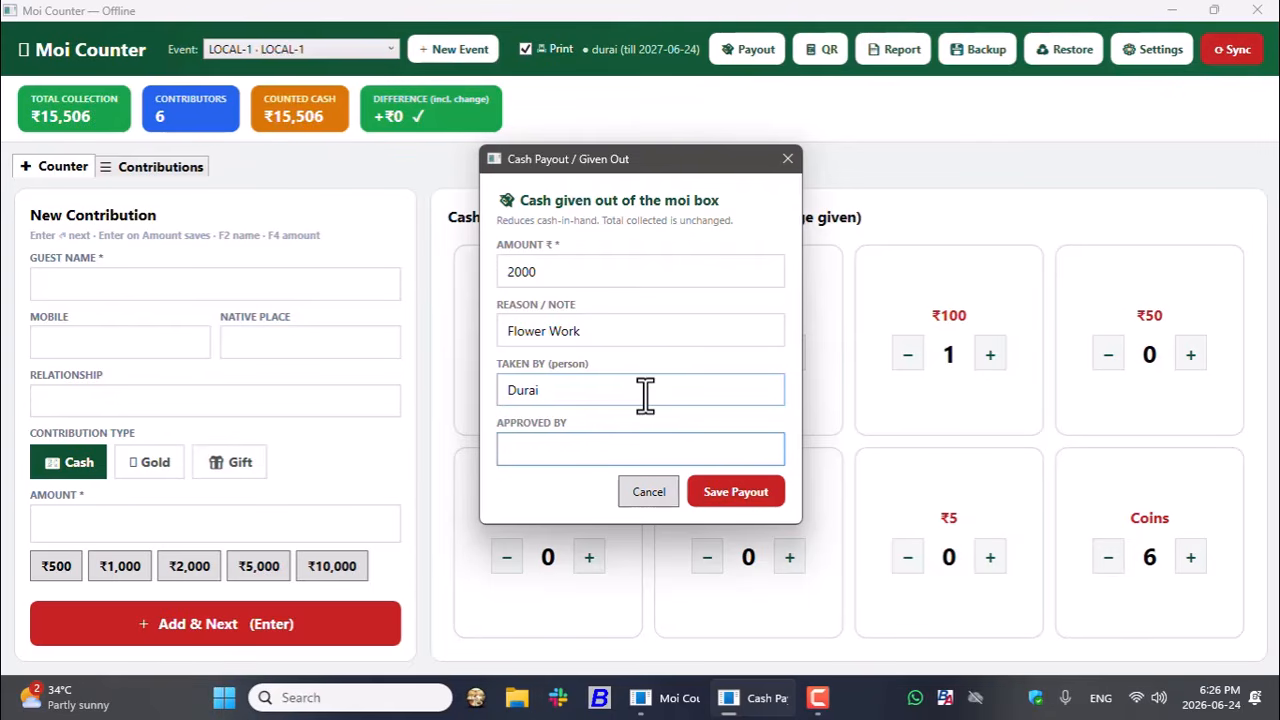
type("sathis")
left_click(742, 500)
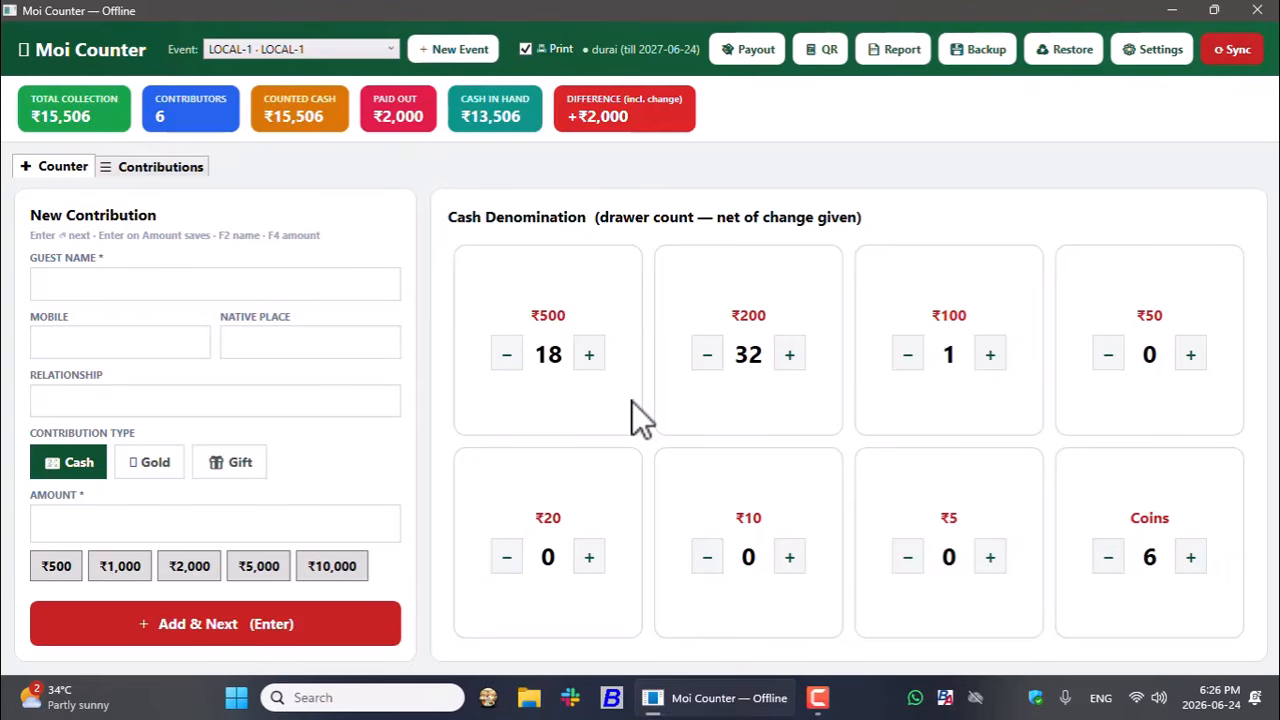
- Reduce the ₹500 note count in the drawer to 14 to account for the payout
left_click(506, 360)
left_click(506, 360)
left_click(506, 360)
left_click(506, 356)
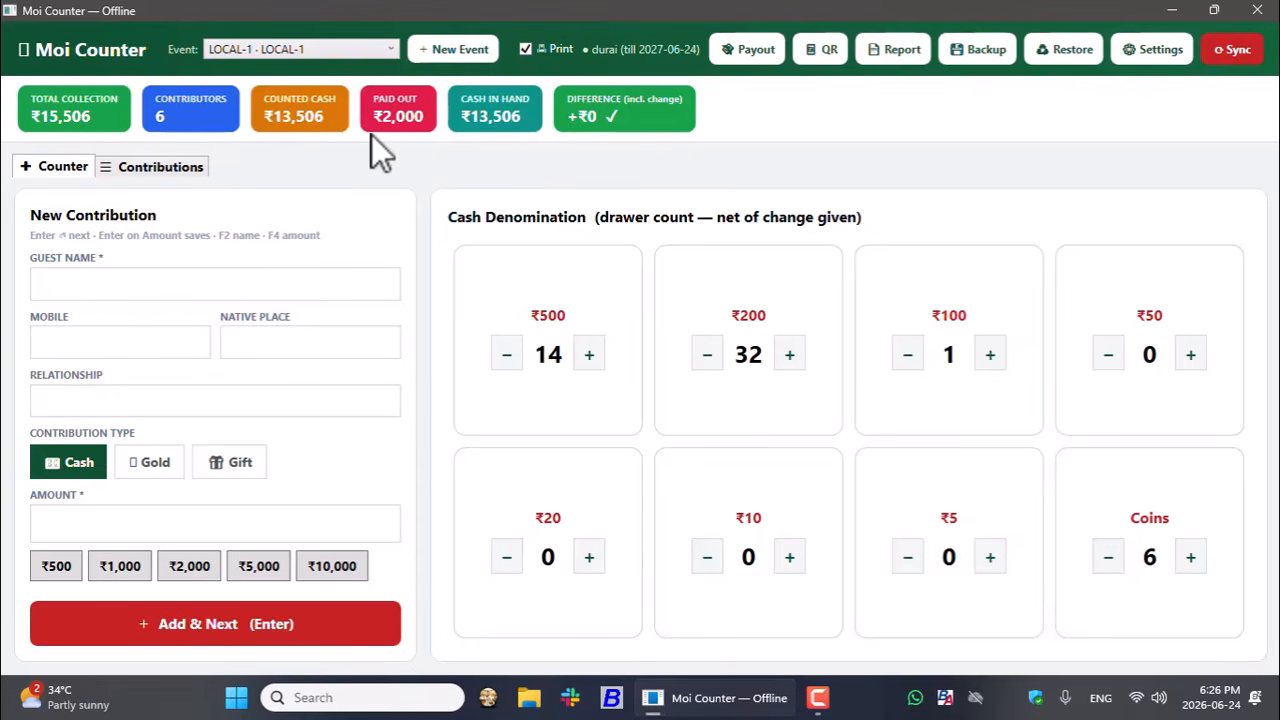
- Inspect the UPI ID used for the receipt QR in the settings and close them without saving
left_click(1145, 57)
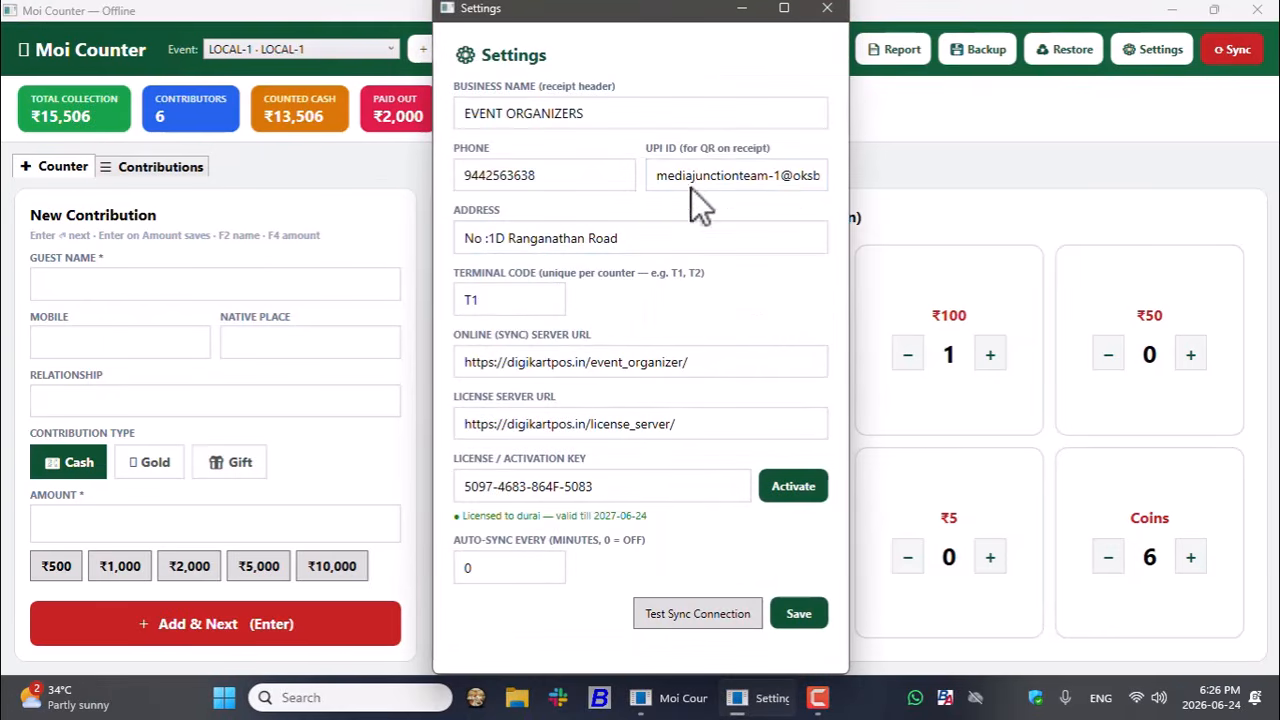
left_click(664, 176)
left_click_drag(664, 178, 862, 178)
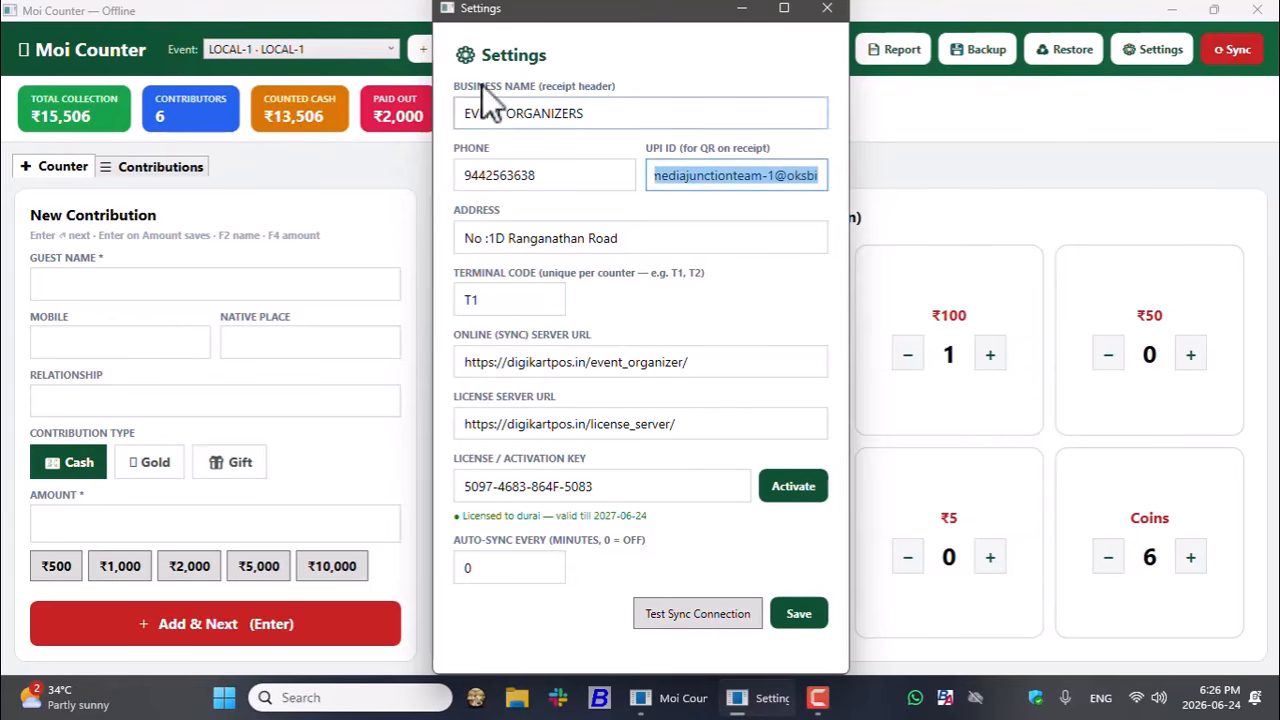
left_click(674, 178)
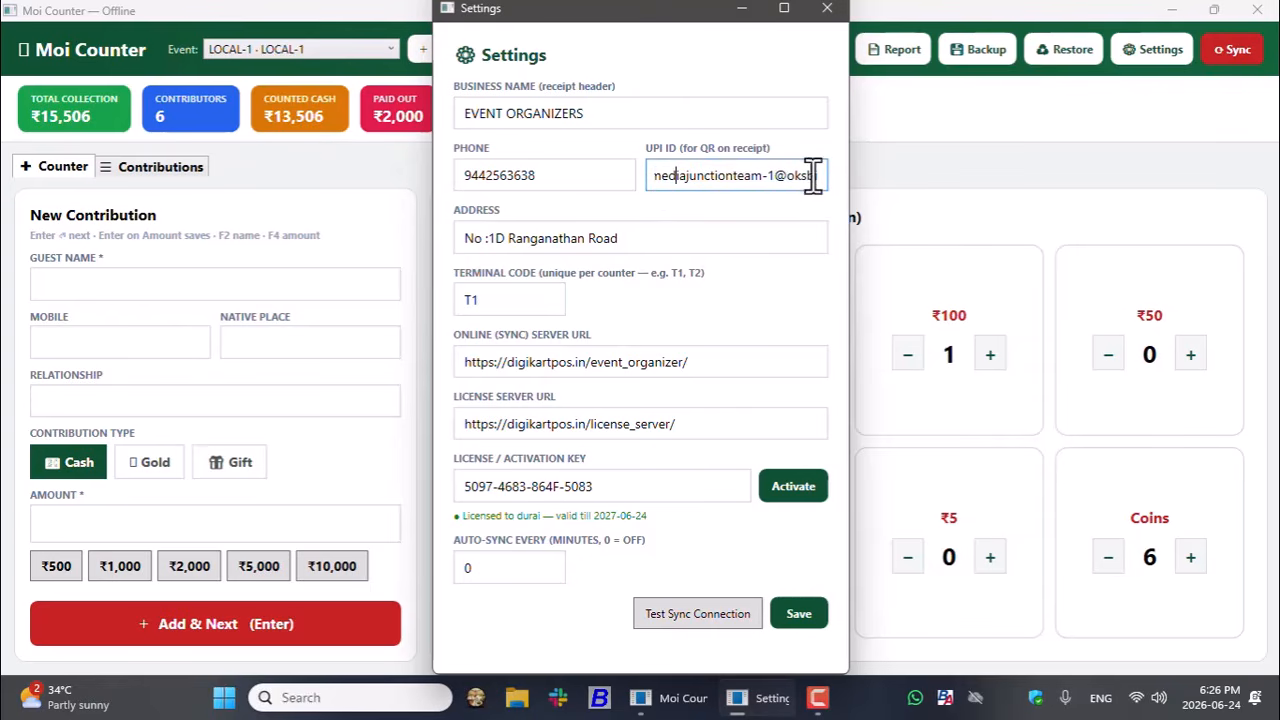
left_click(827, 9)
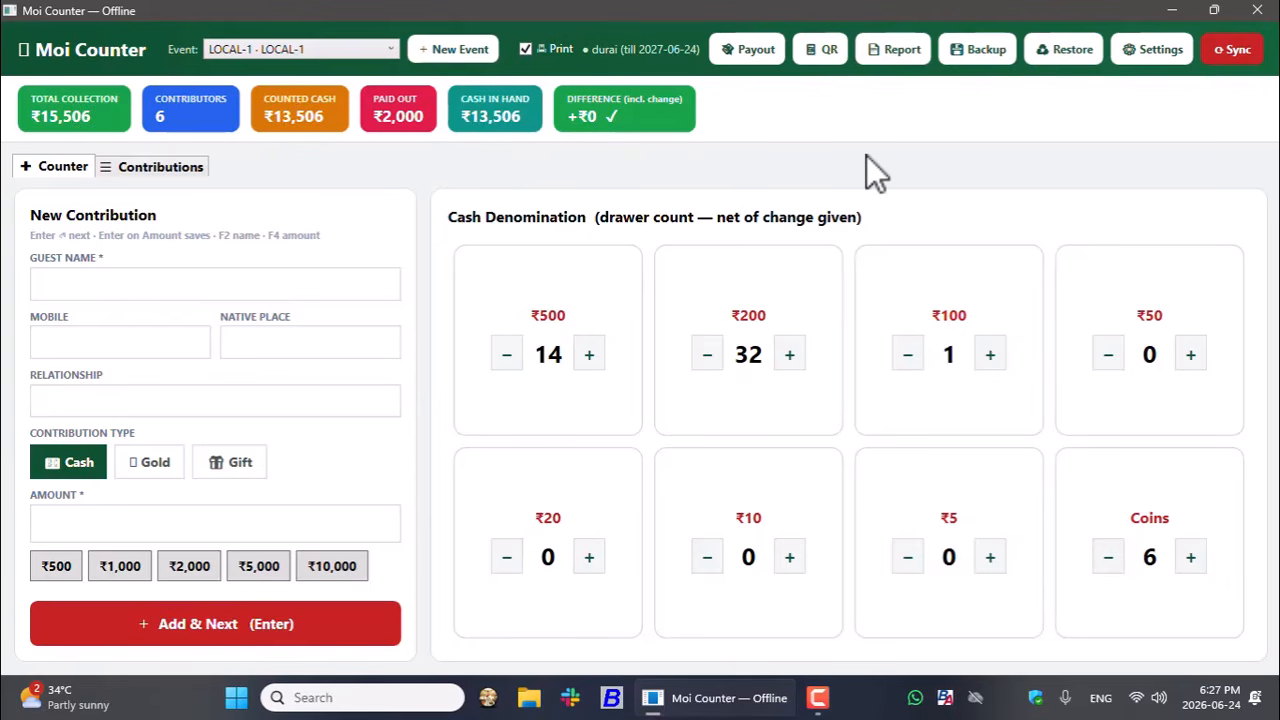
- Begin a new contribution by entering the guest's name and mobile number
key("F2")
key("F2")
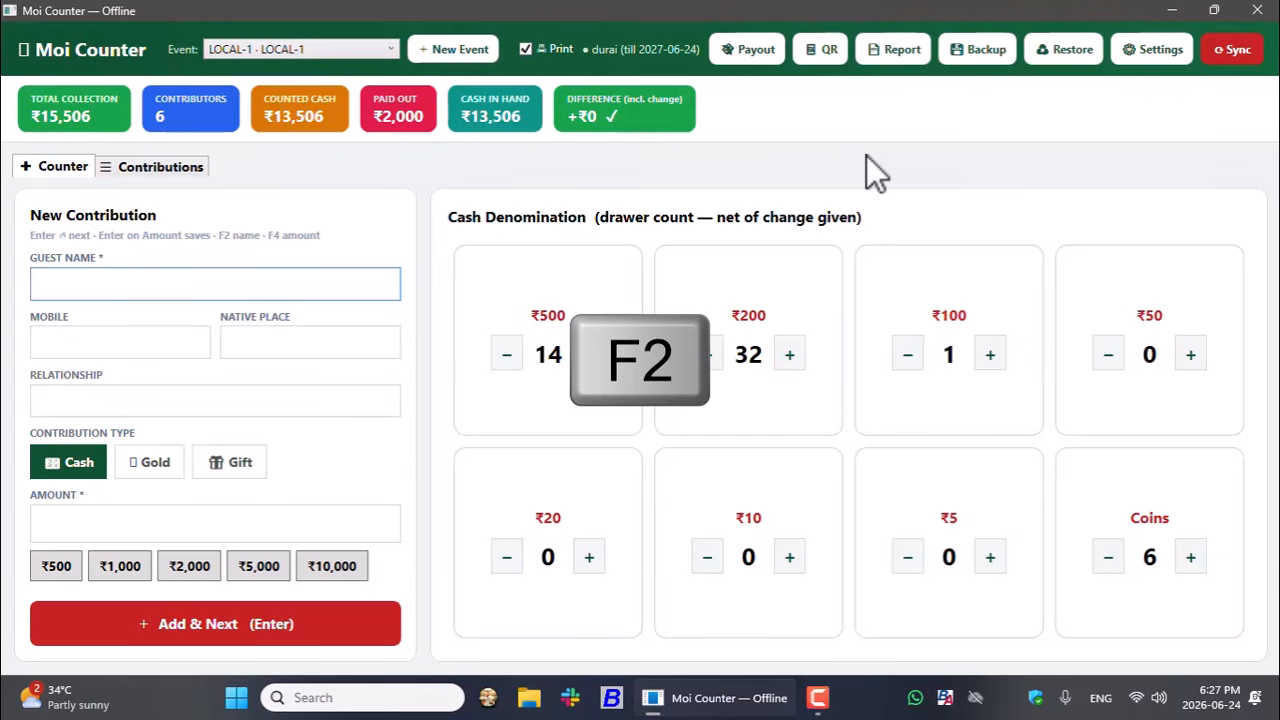
type("jayakumar")
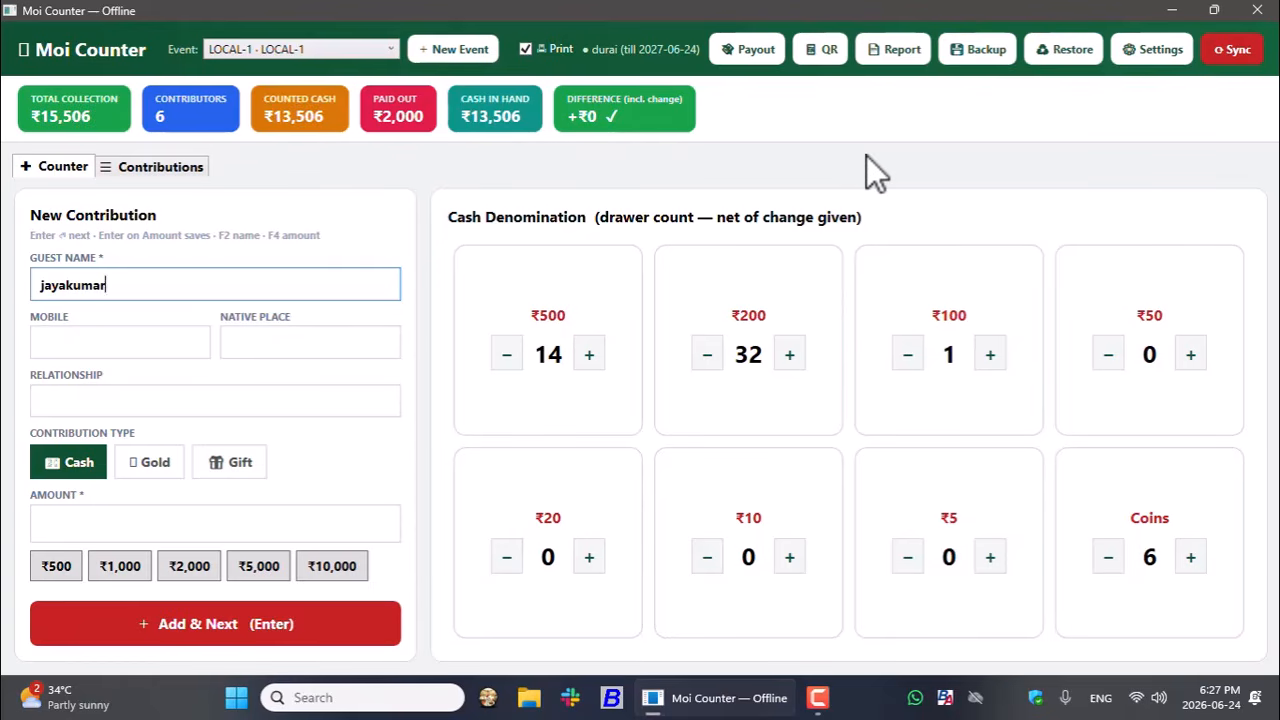
key("Return")
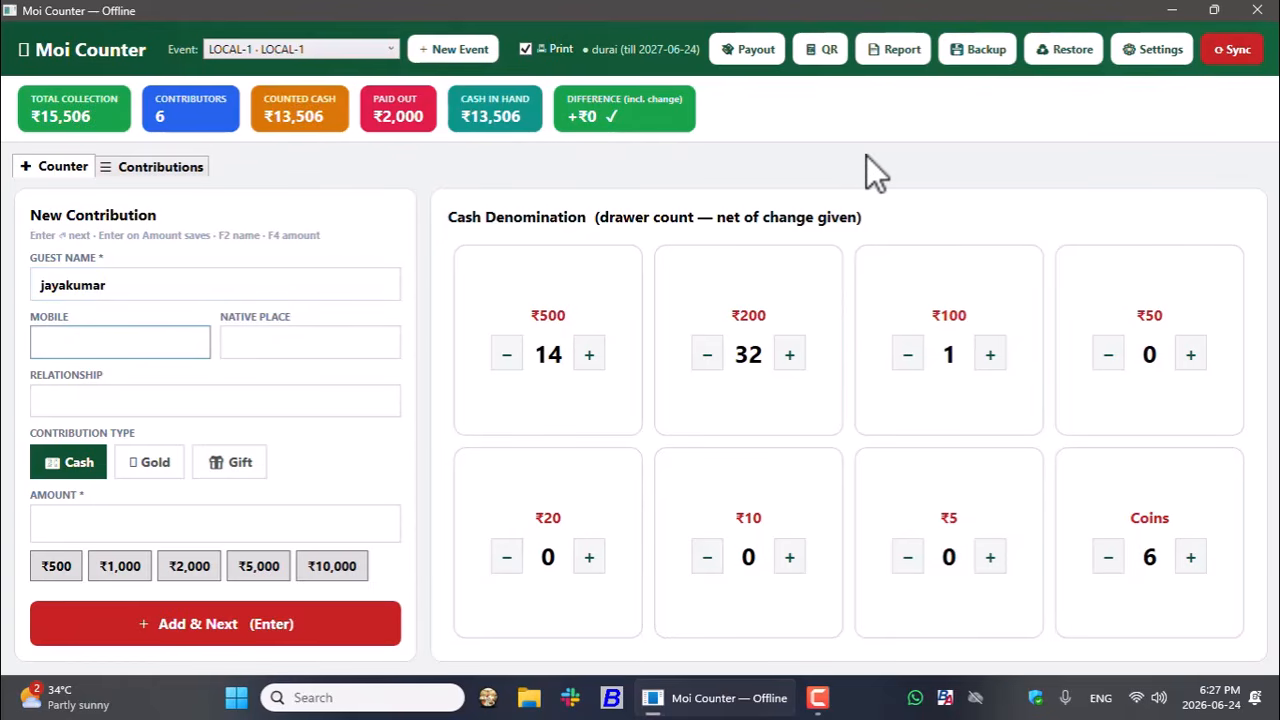
type("987")
type("6543210")
key("Return")
- Fill in erode as the guest's native place and FRIEND as the relationship
type("friend")
key("Return")
left_click_drag(280, 343, 215, 345)
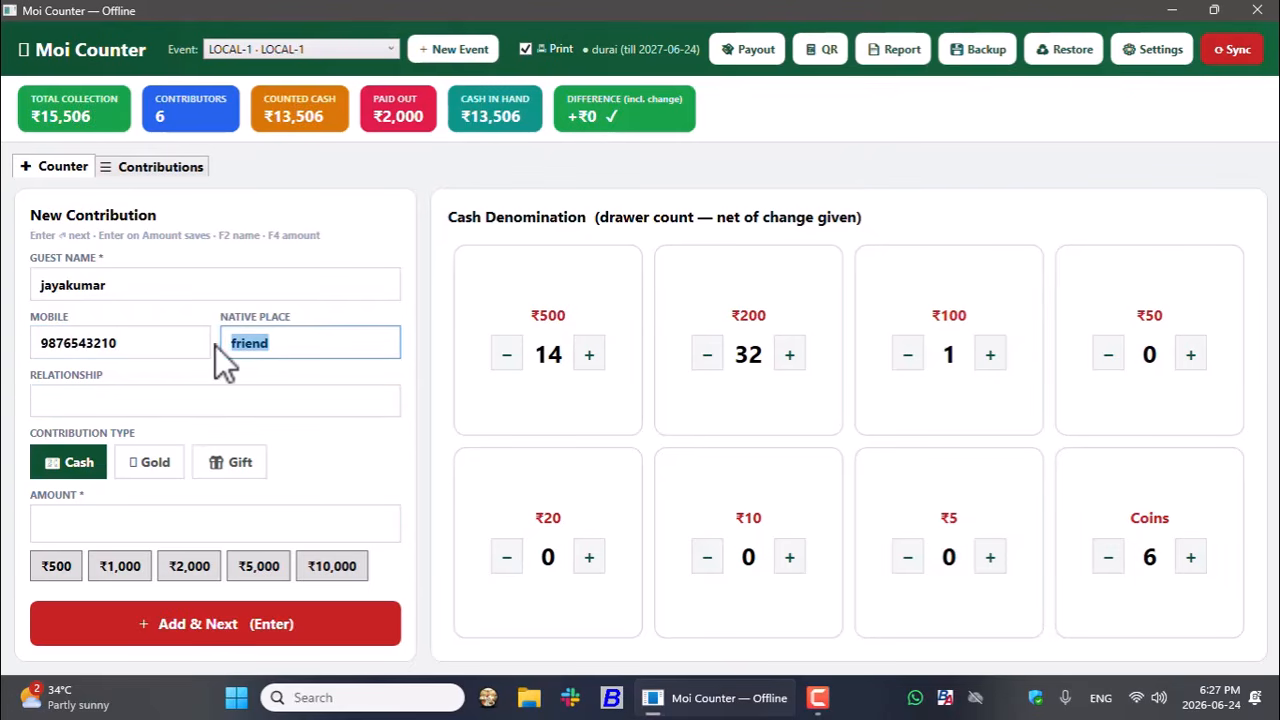
type("erode")
key("Return")
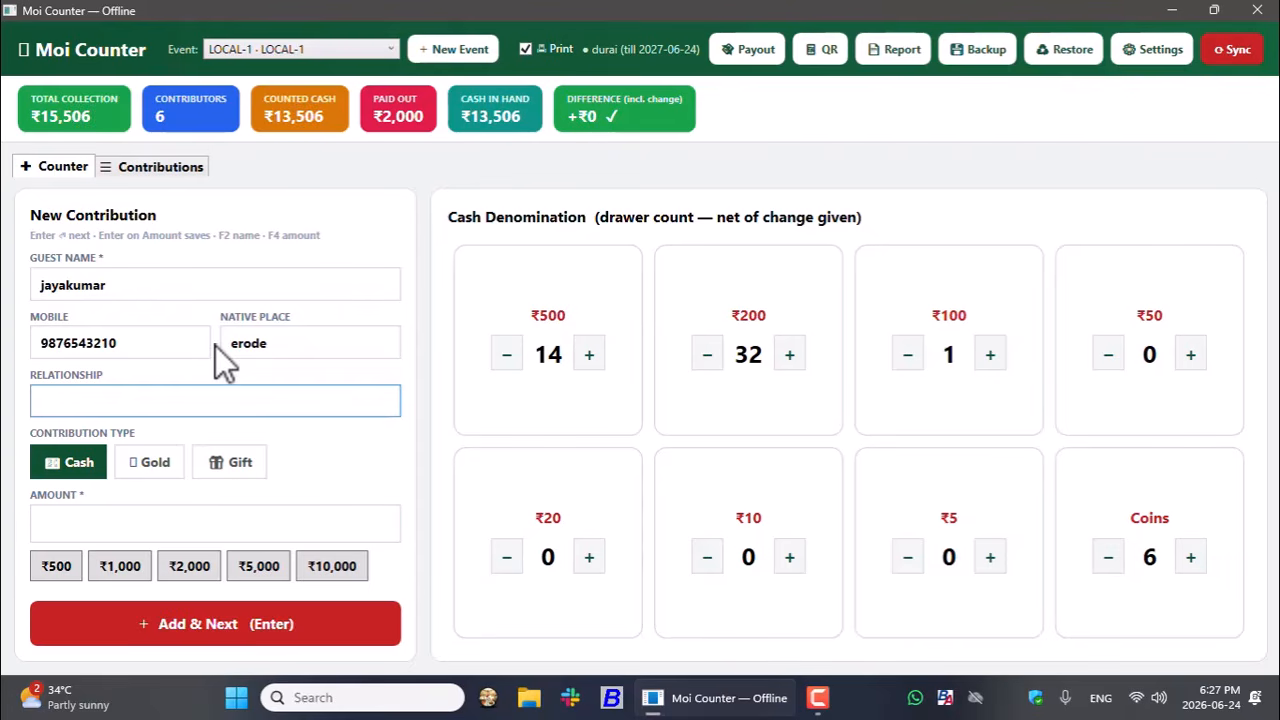
type("FRIEND")
key("Return")
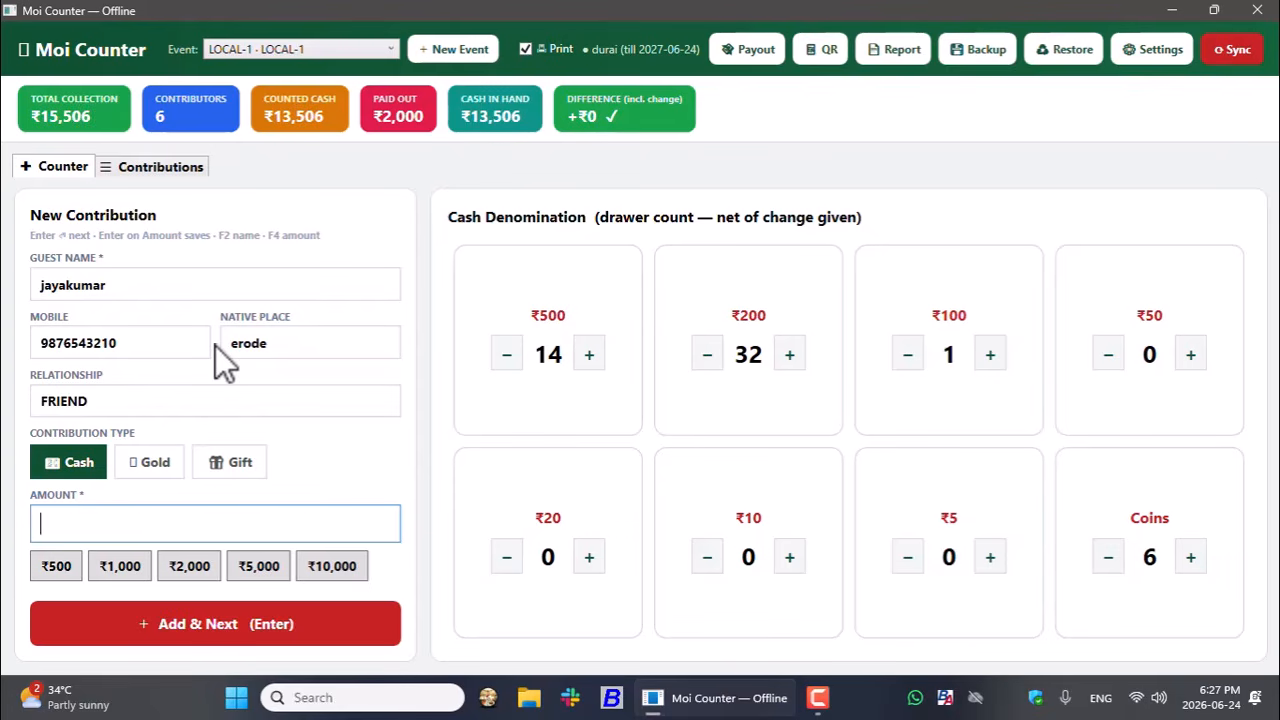
- Save the contribution with a cash amount of 2001 and cancel printing its receipt
type("2001")
key("Return")
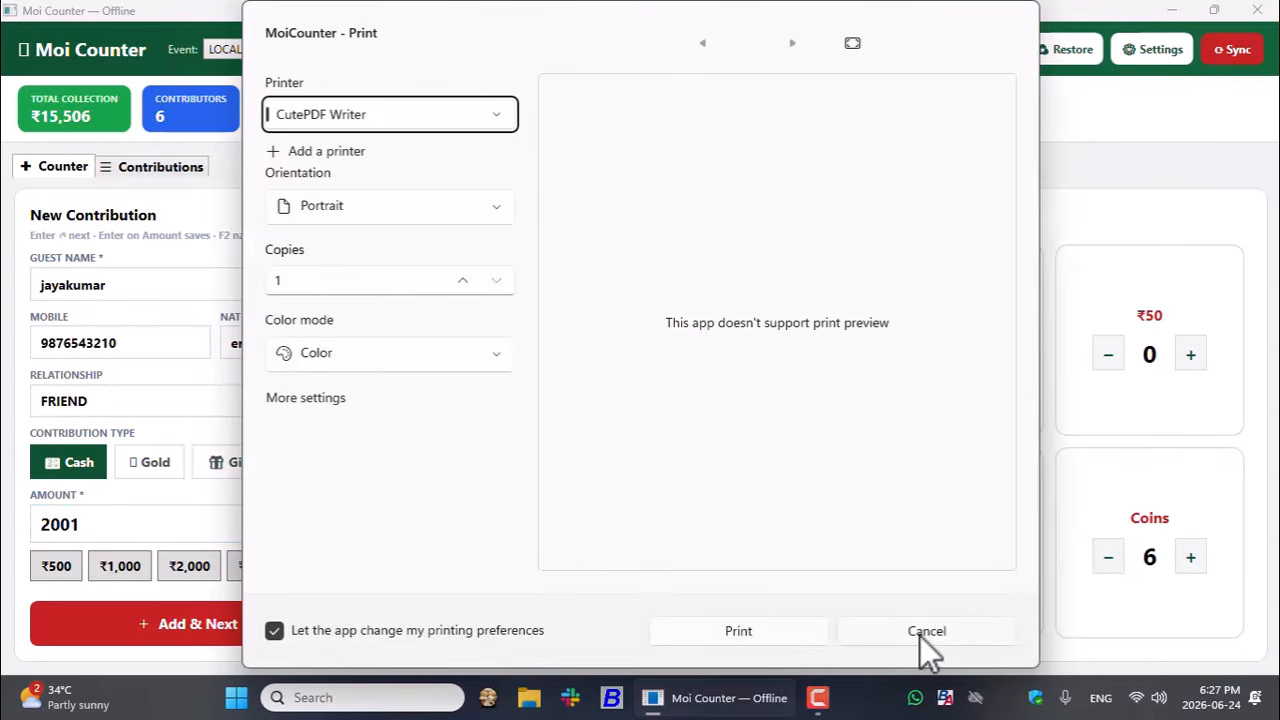
left_click(921, 632)
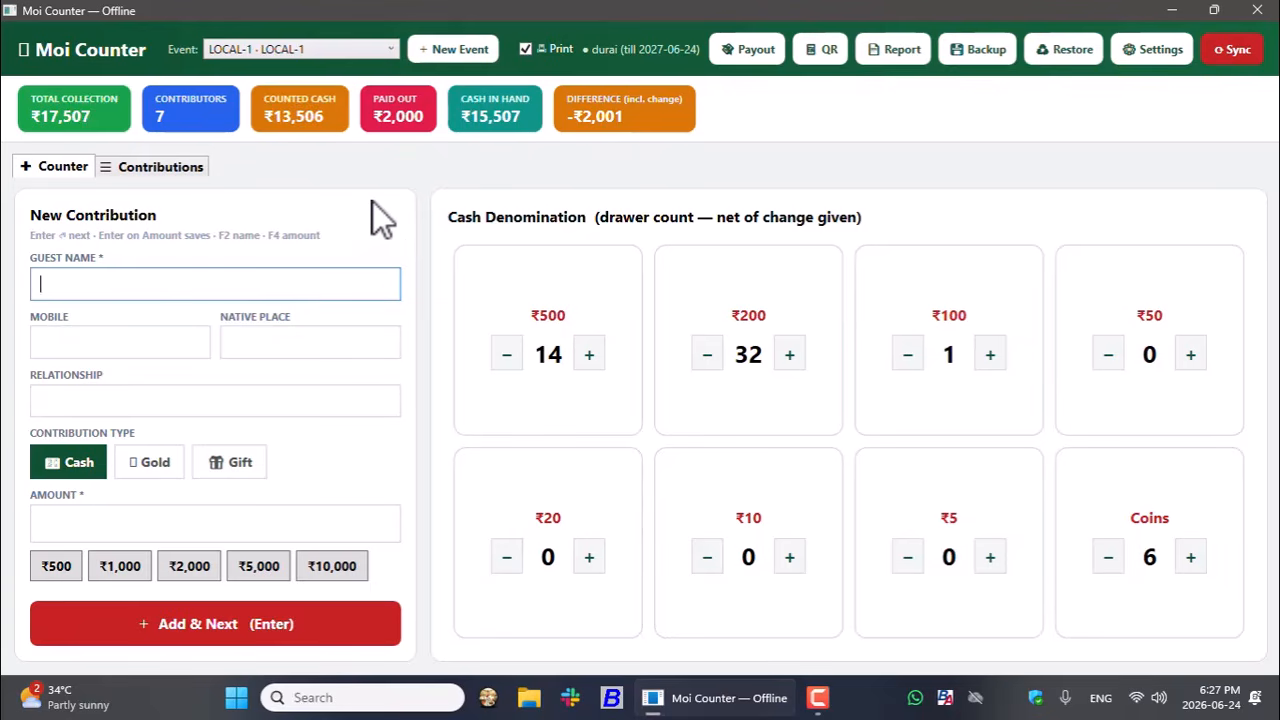
- Update the drawer count to 17 ₹500 notes, 6 ₹100 notes and 7 in coins
left_click(590, 362)
left_click(590, 362)
left_click(590, 362)
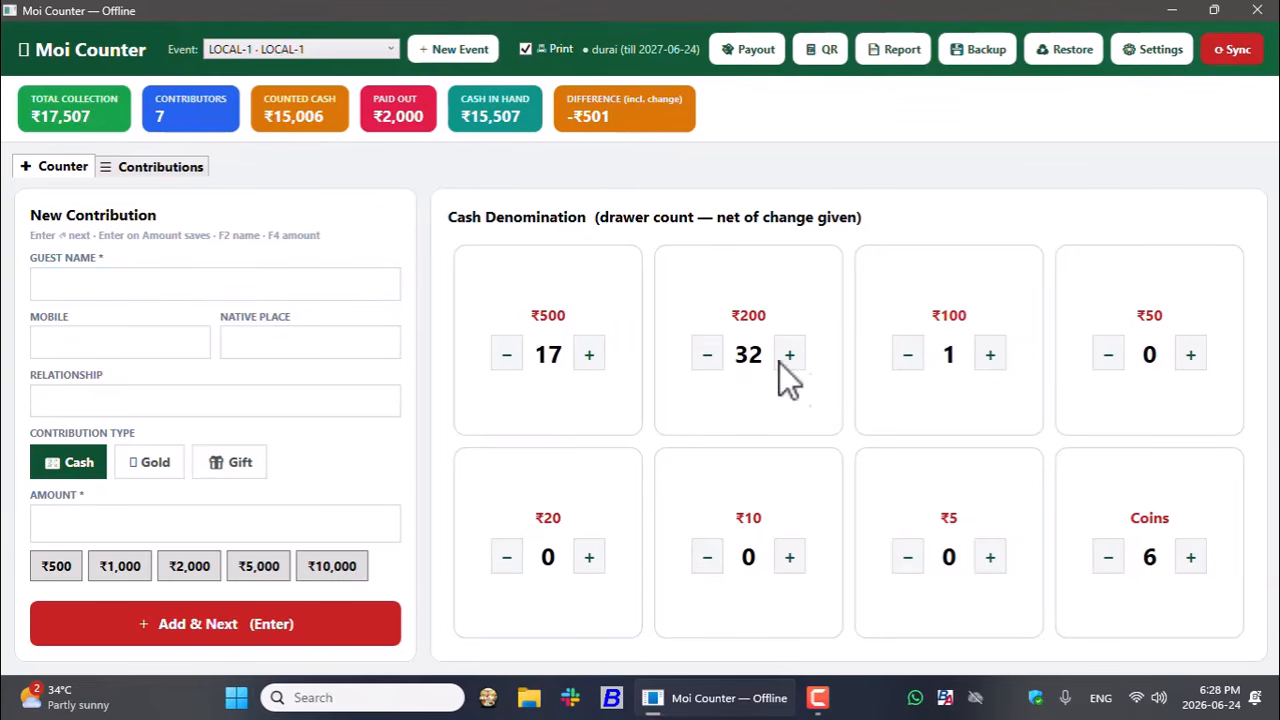
double_click(960, 354)
type("6")
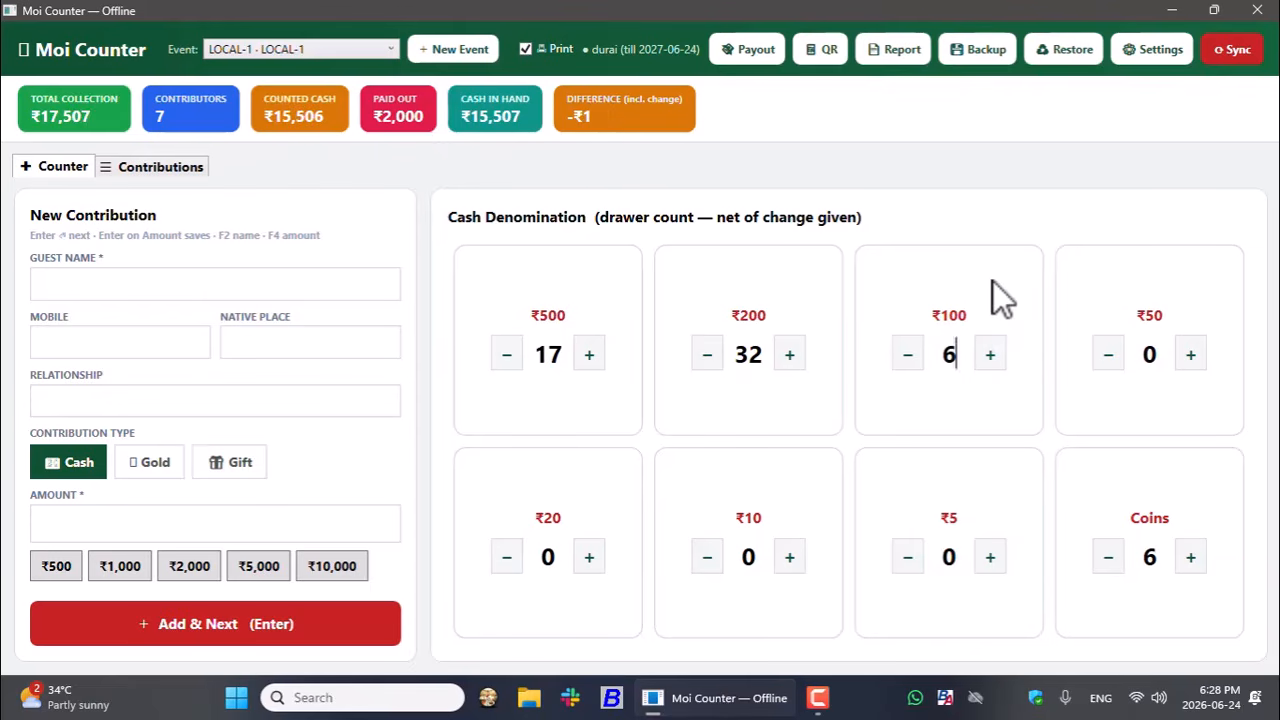
left_click(1190, 558)
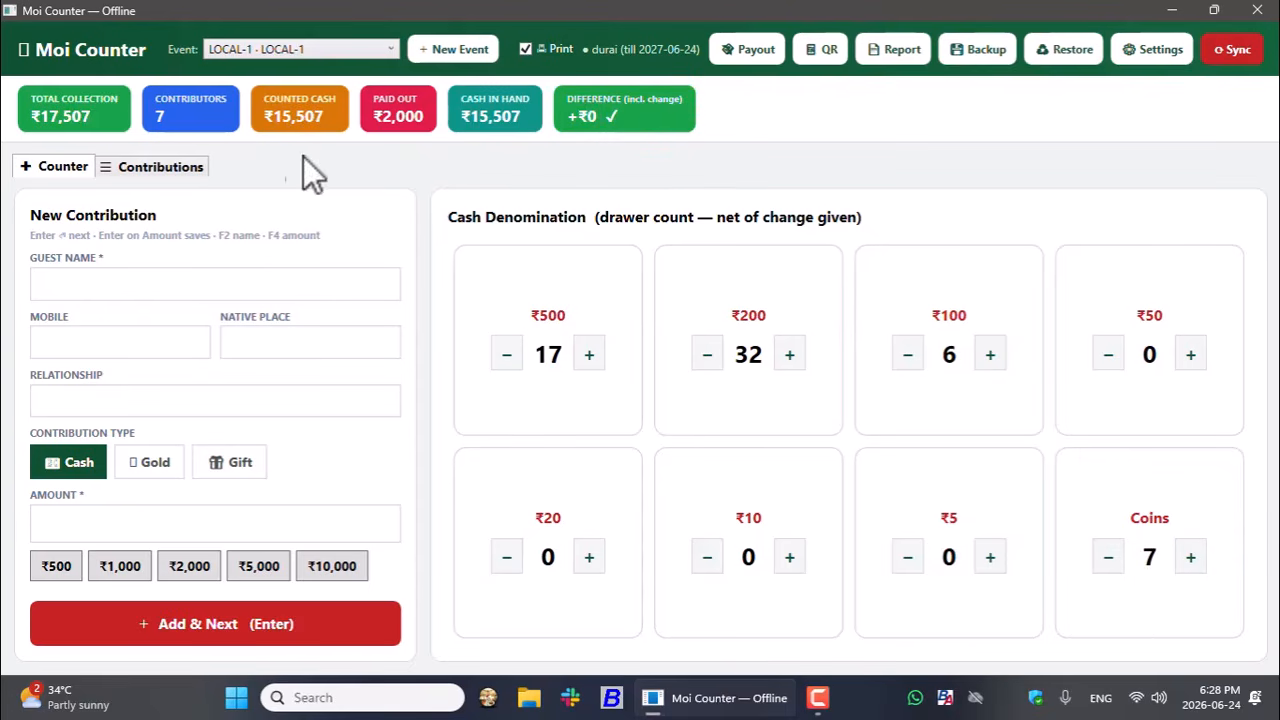
- Review the recorded contributions and their available actions, and return to the contribution entry form
left_click(144, 170)
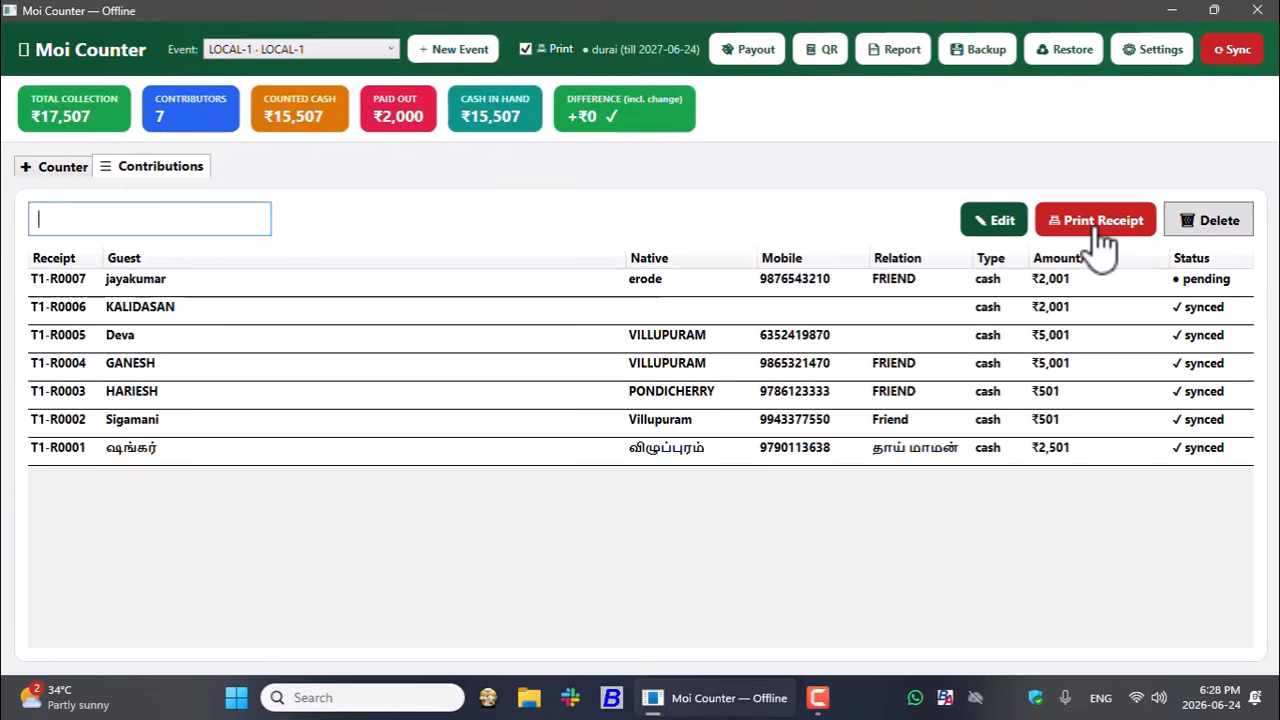
left_click(40, 169)
left_click(177, 169)
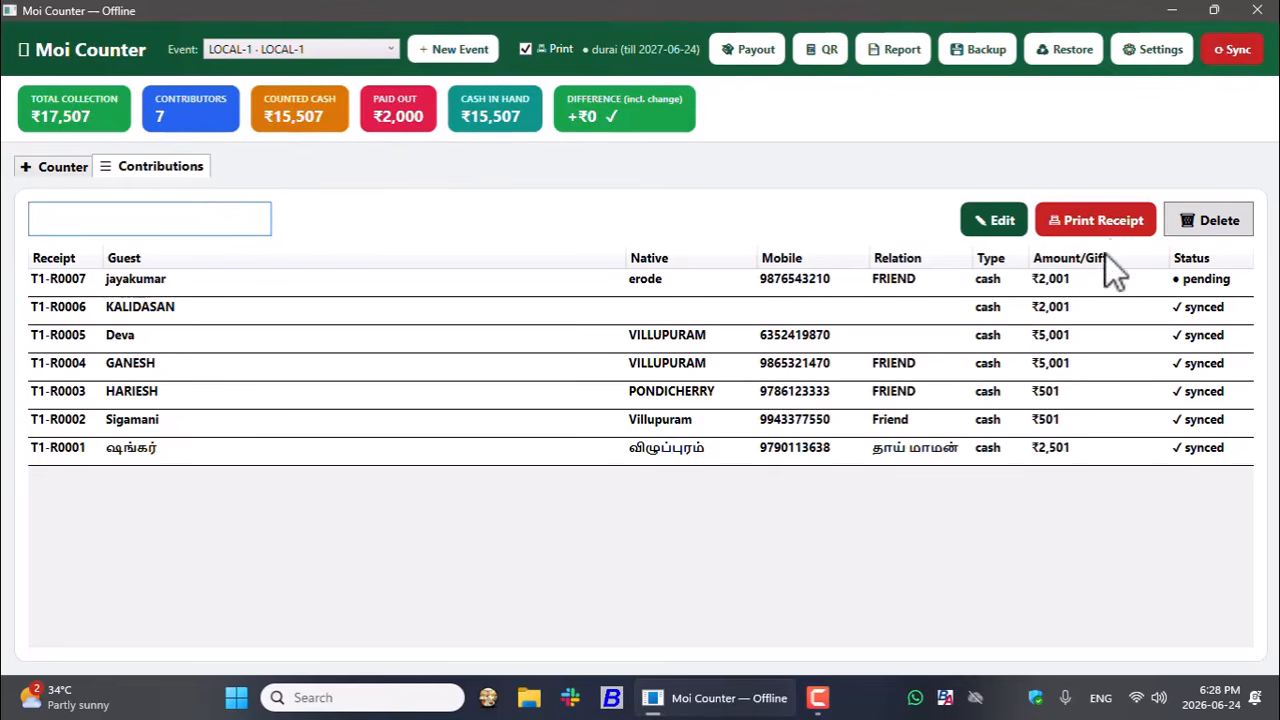
left_click(53, 167)
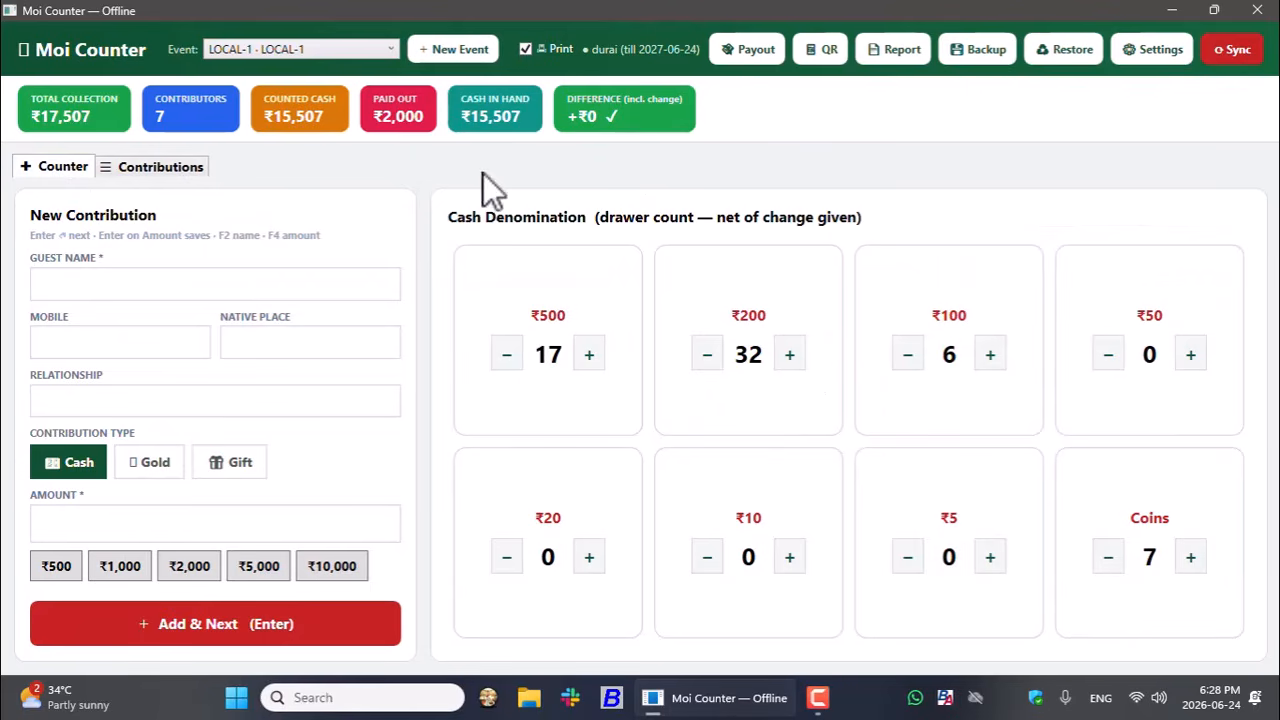
- Fill in the guest's name, VILLUPURAM as native place, BROTHER as relationship and a cash amount of 501
left_click(112, 282)
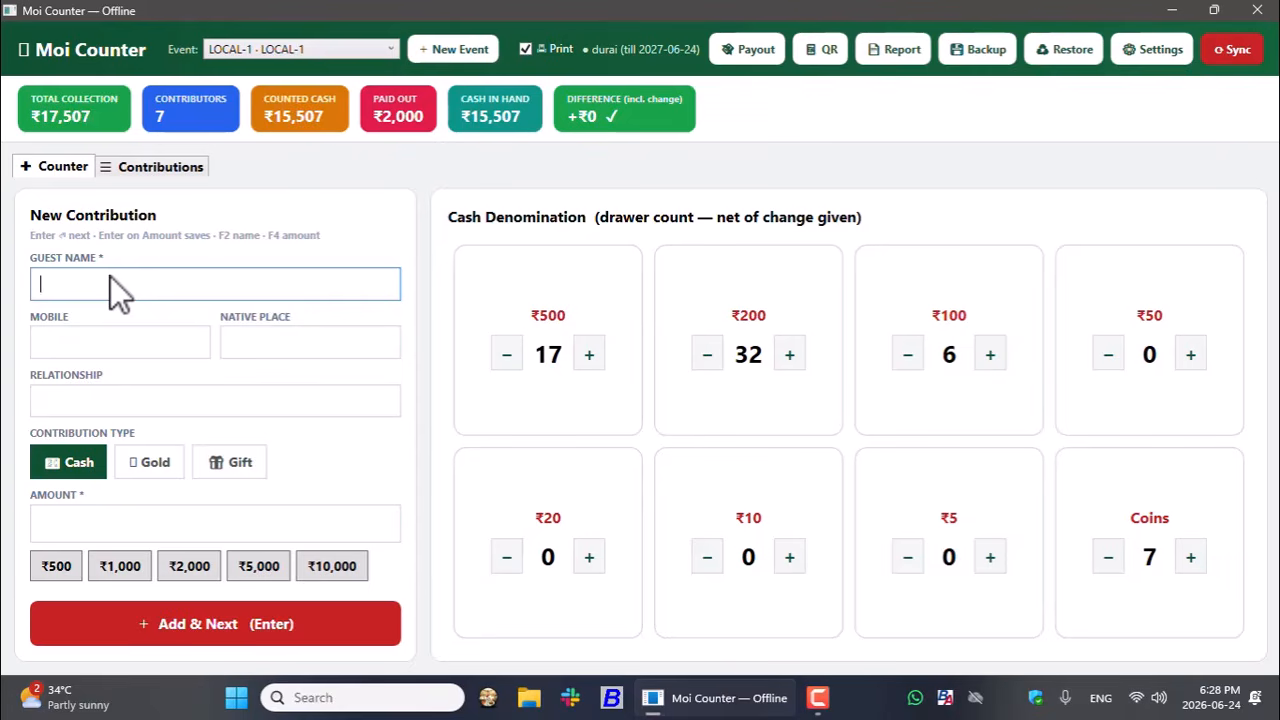
type("YESWANTH")
key("Return")
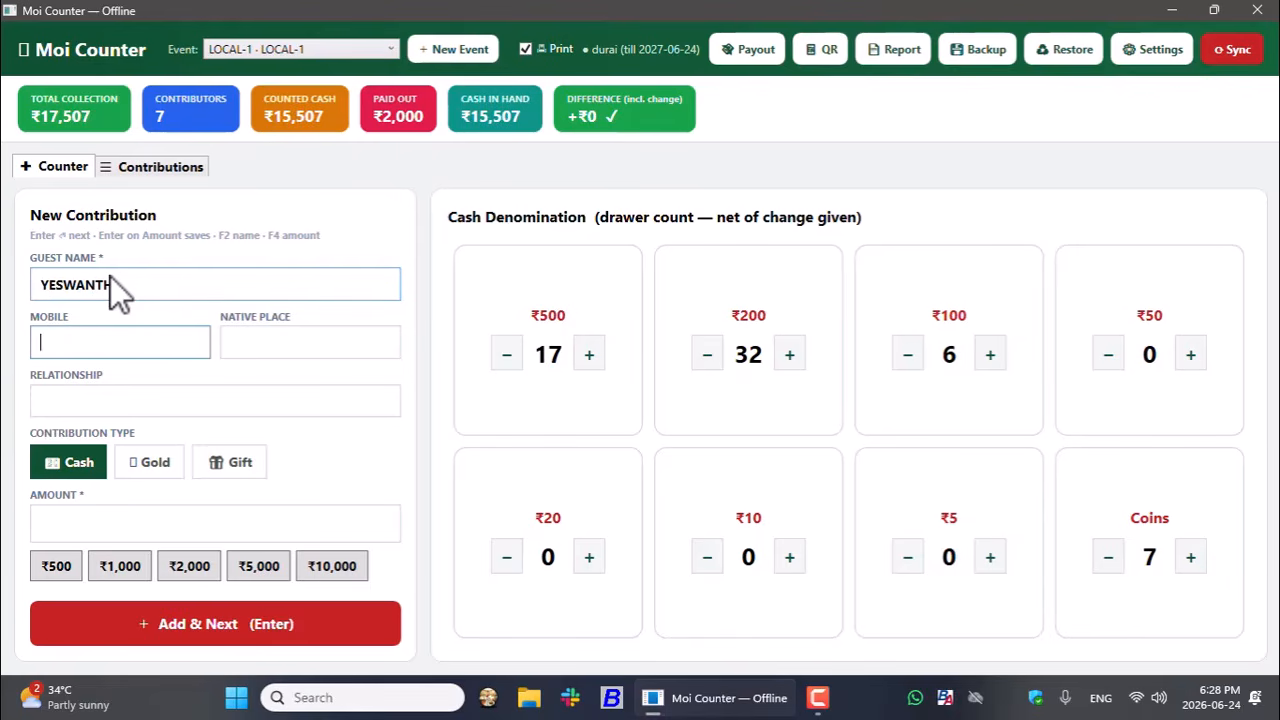
key("Return")
type("VI")
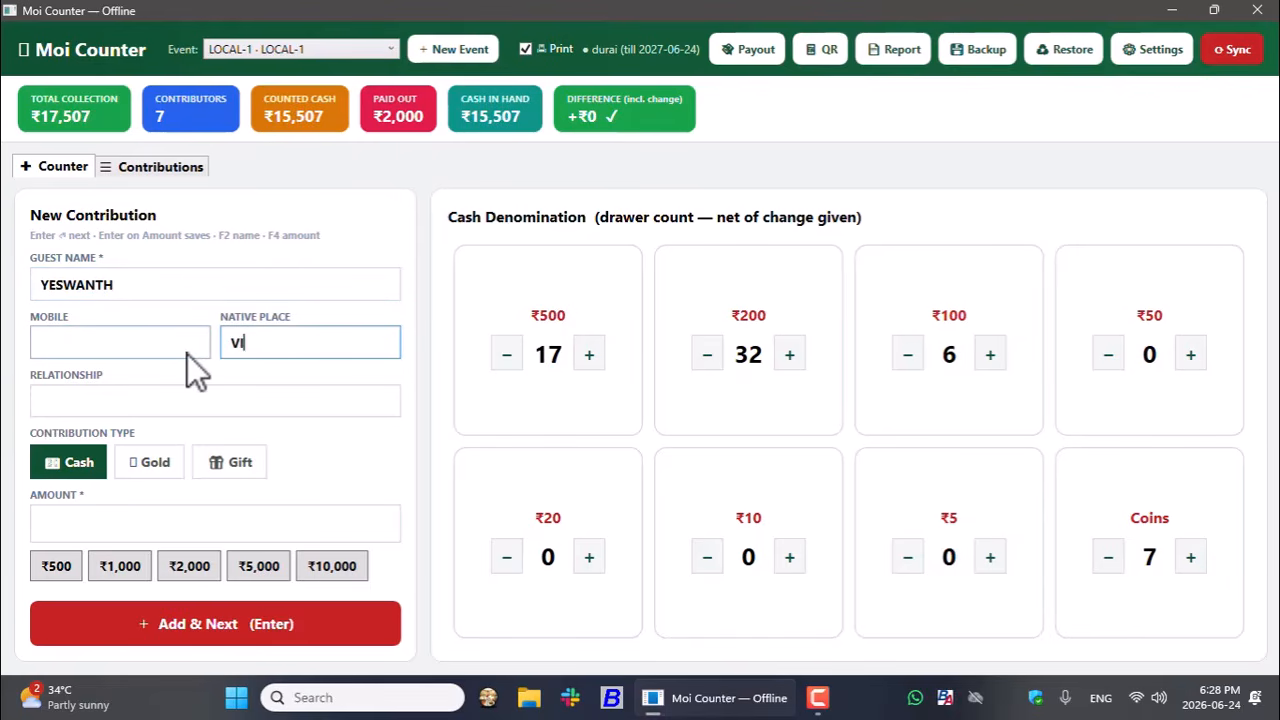
type("LLUPURAM")
key("Return")
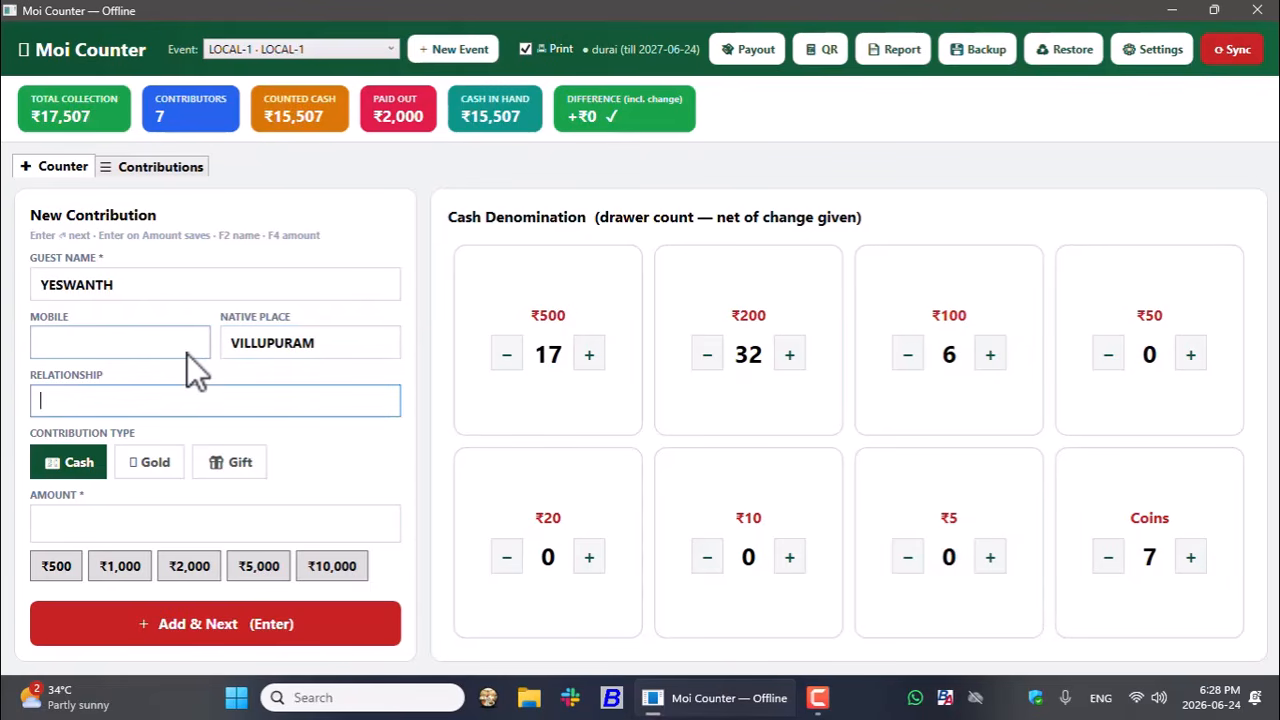
type("BROTHER")
key("Return")
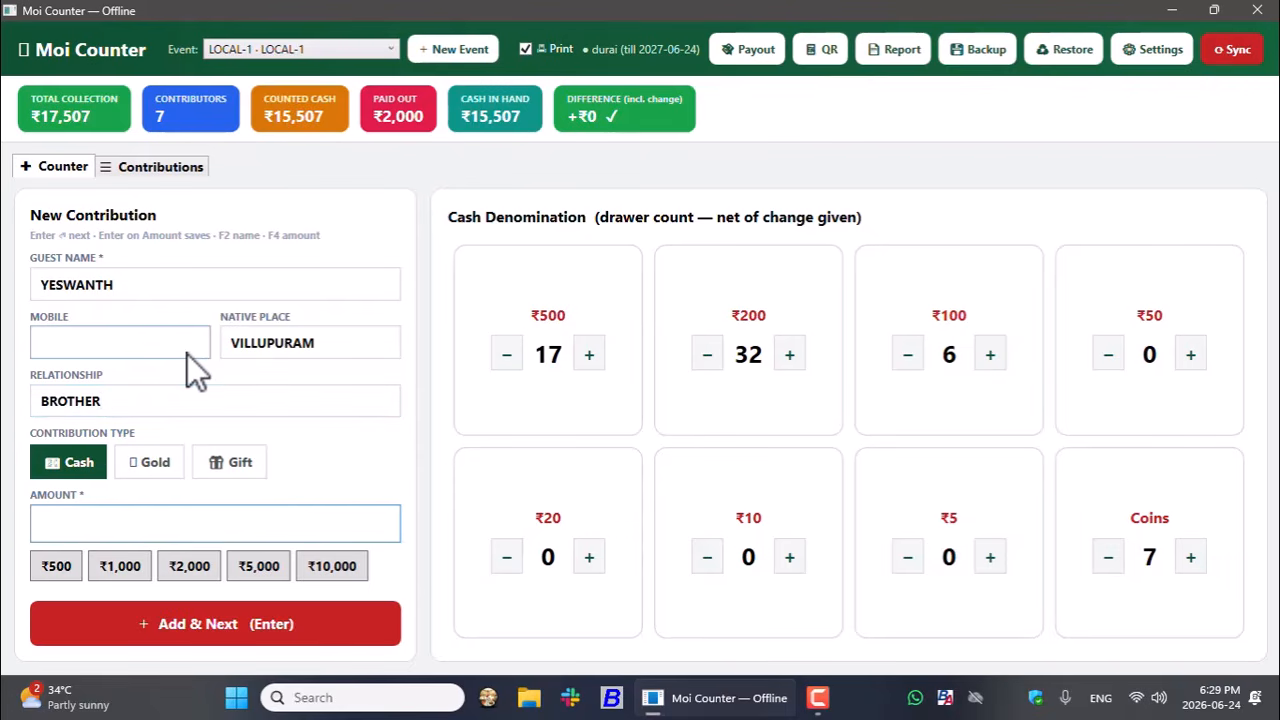
type("501")
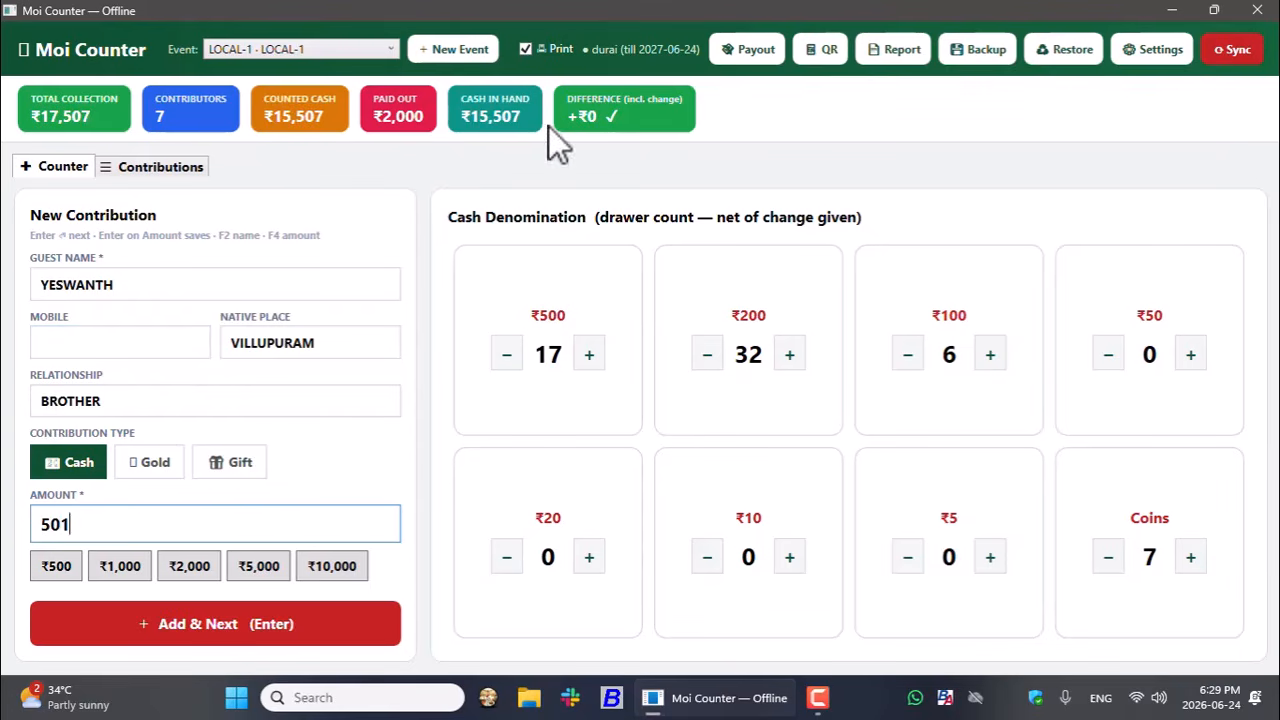
- Display the UPI payment QR code for the 501 contribution and close it again
left_click(826, 52)
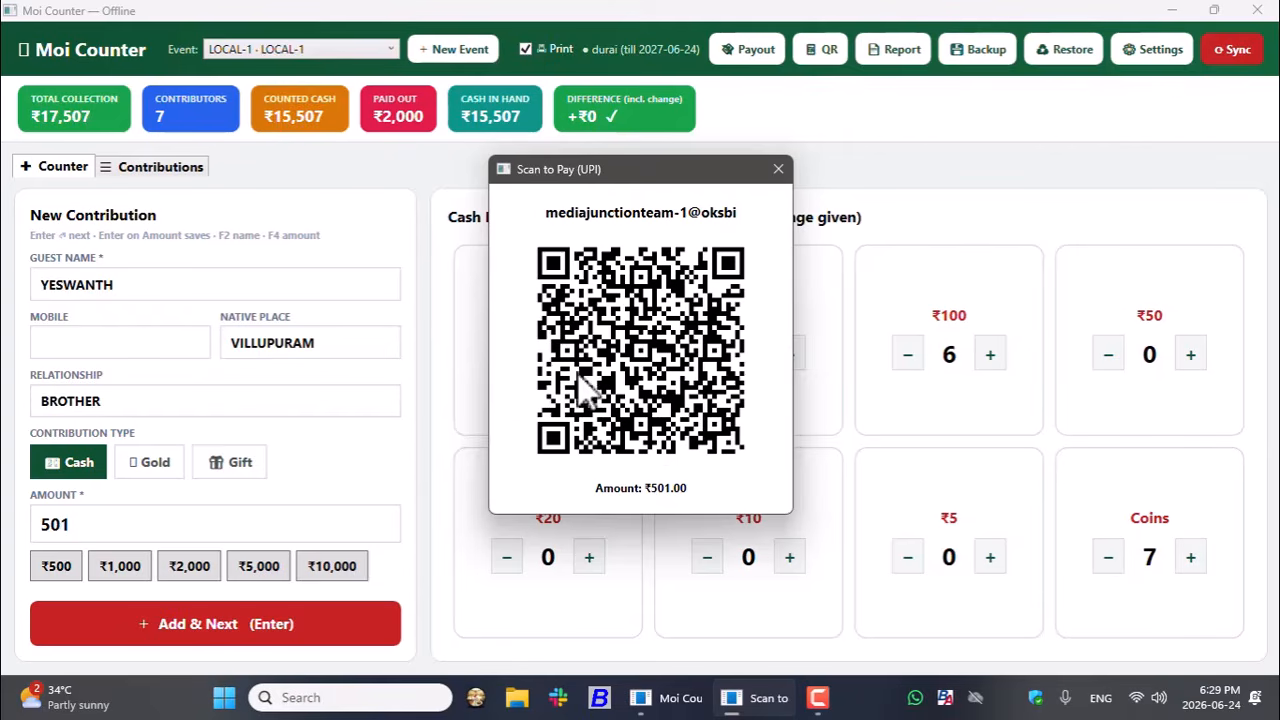
left_click_drag(644, 169, 639, 183)
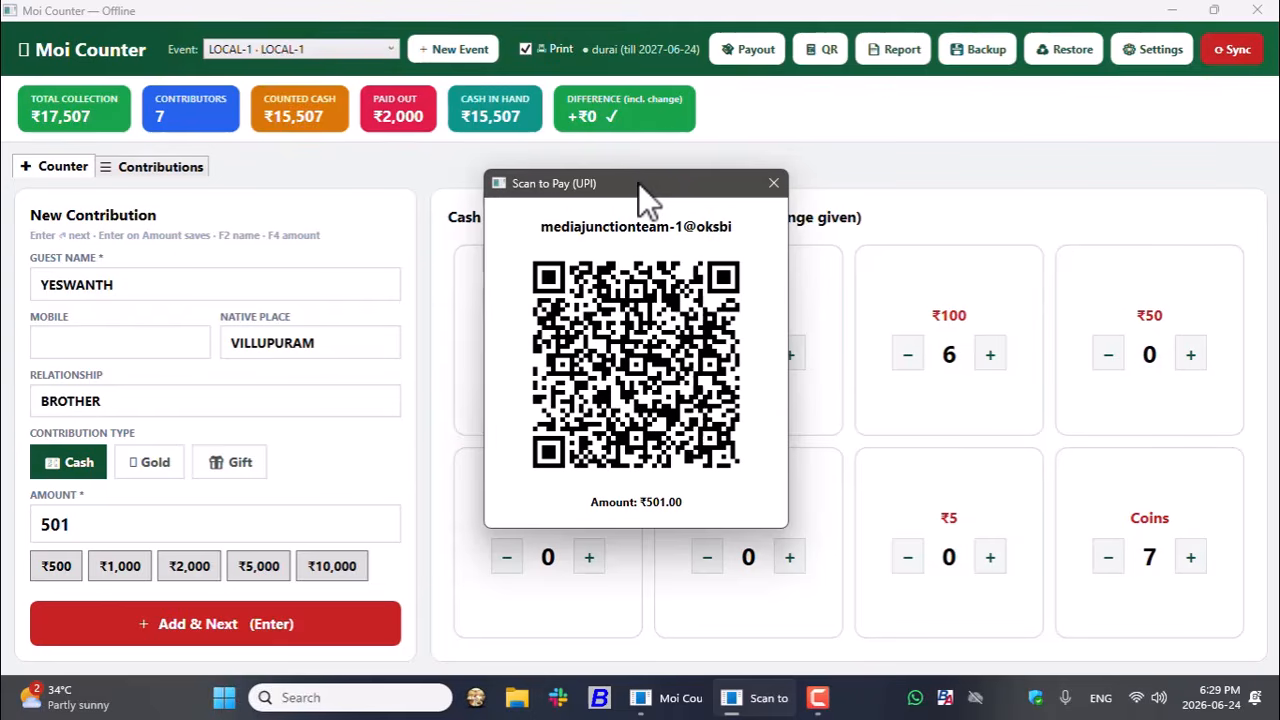
left_click(773, 183)
left_click(103, 527)
left_click(824, 52)
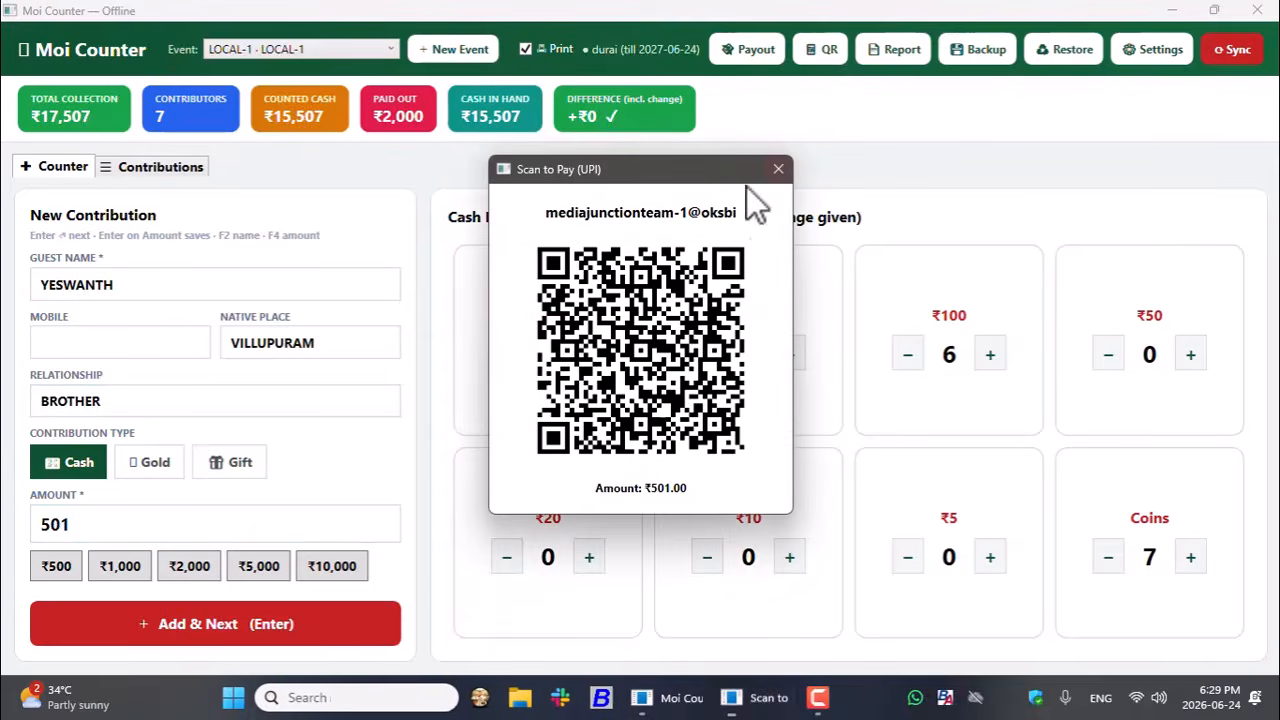
left_click(781, 168)
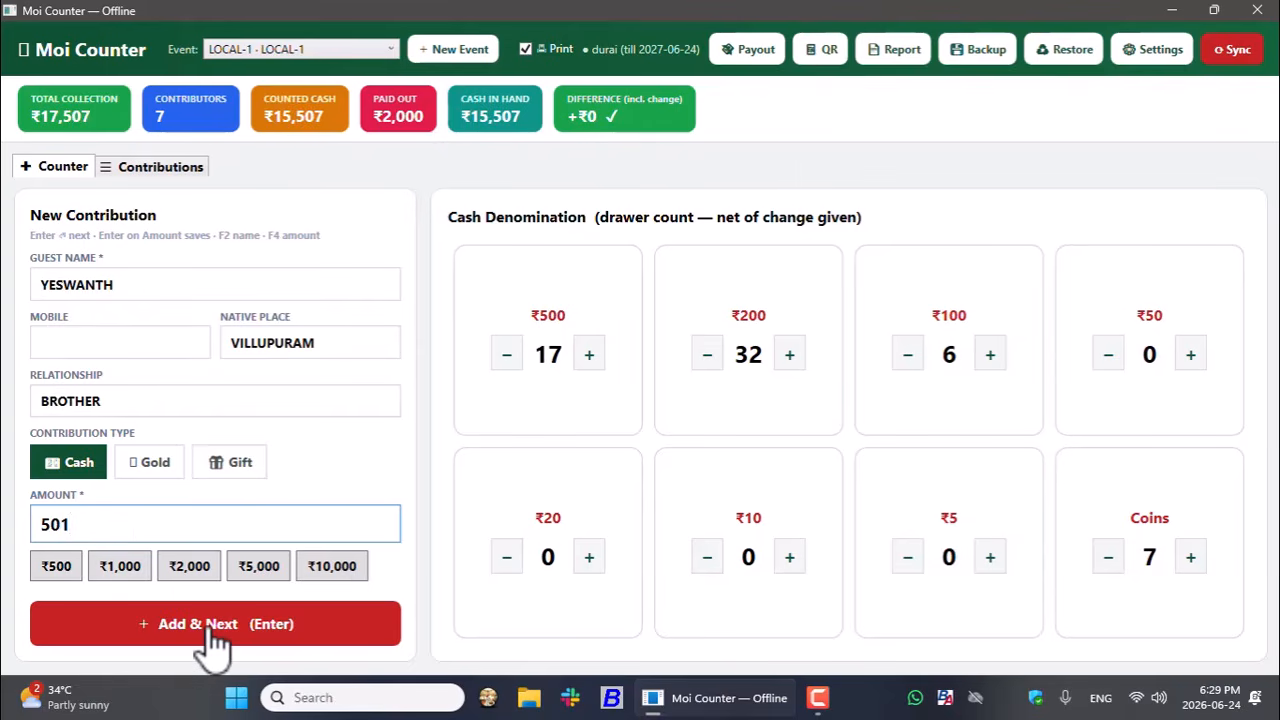
- Switch to Tamil input and replace the guest's name with its Tamil spelling
left_click(139, 285)
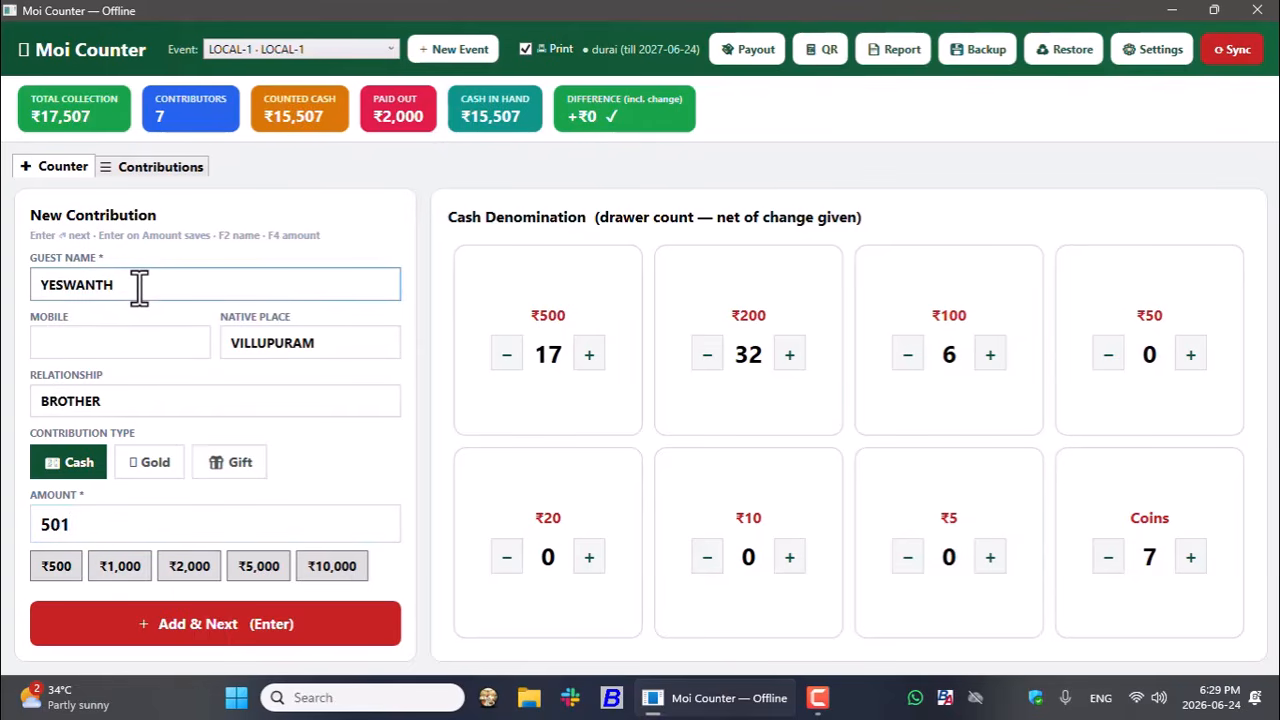
left_click_drag(157, 287, 12, 310)
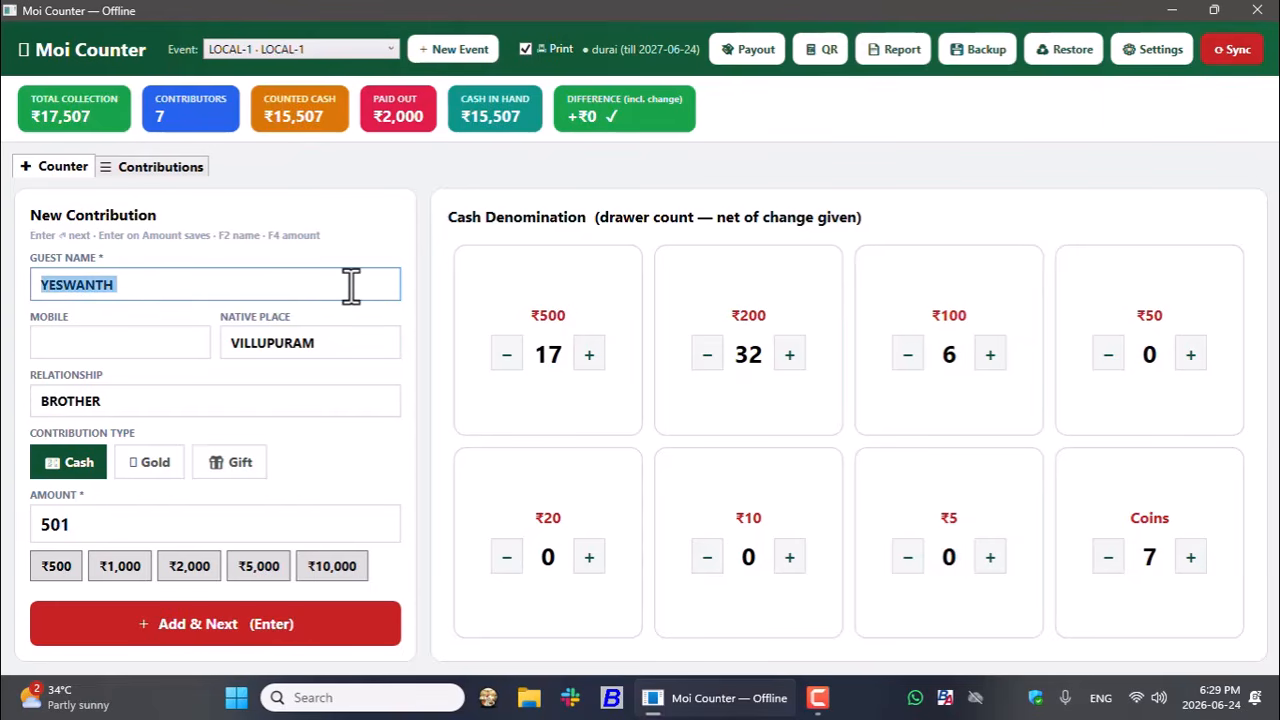
key("super+space")
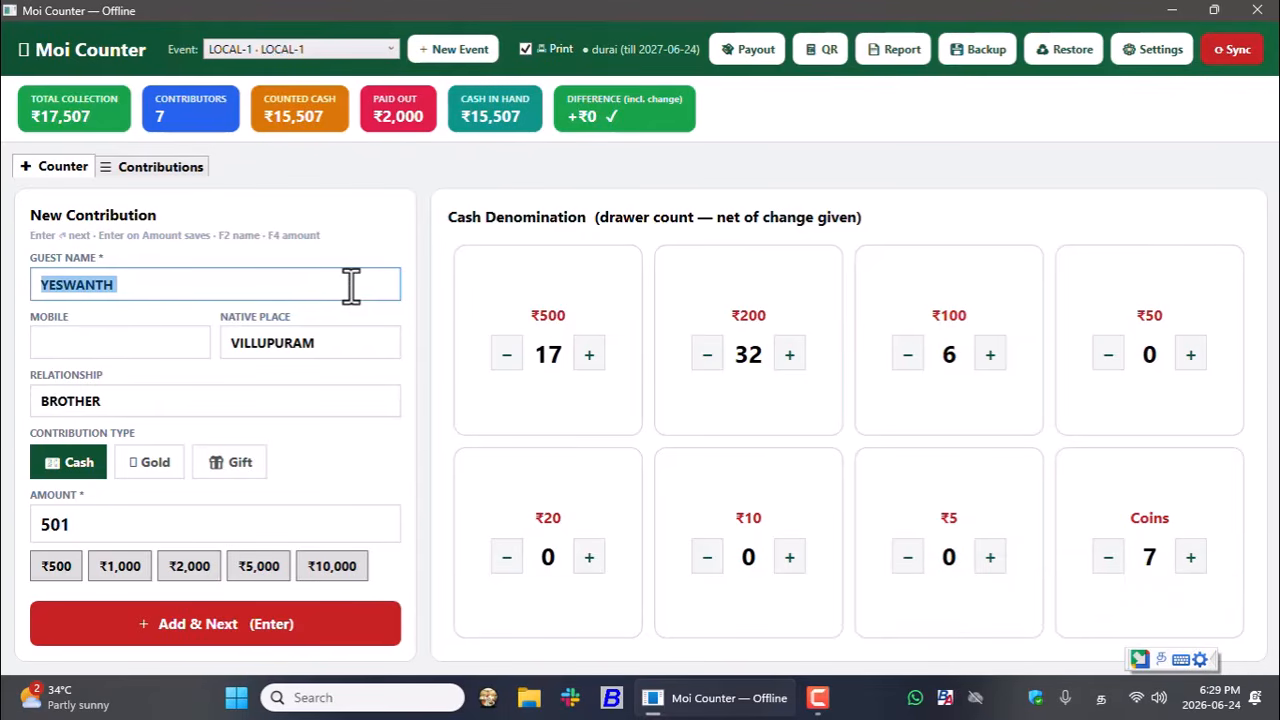
key("BackSpace")
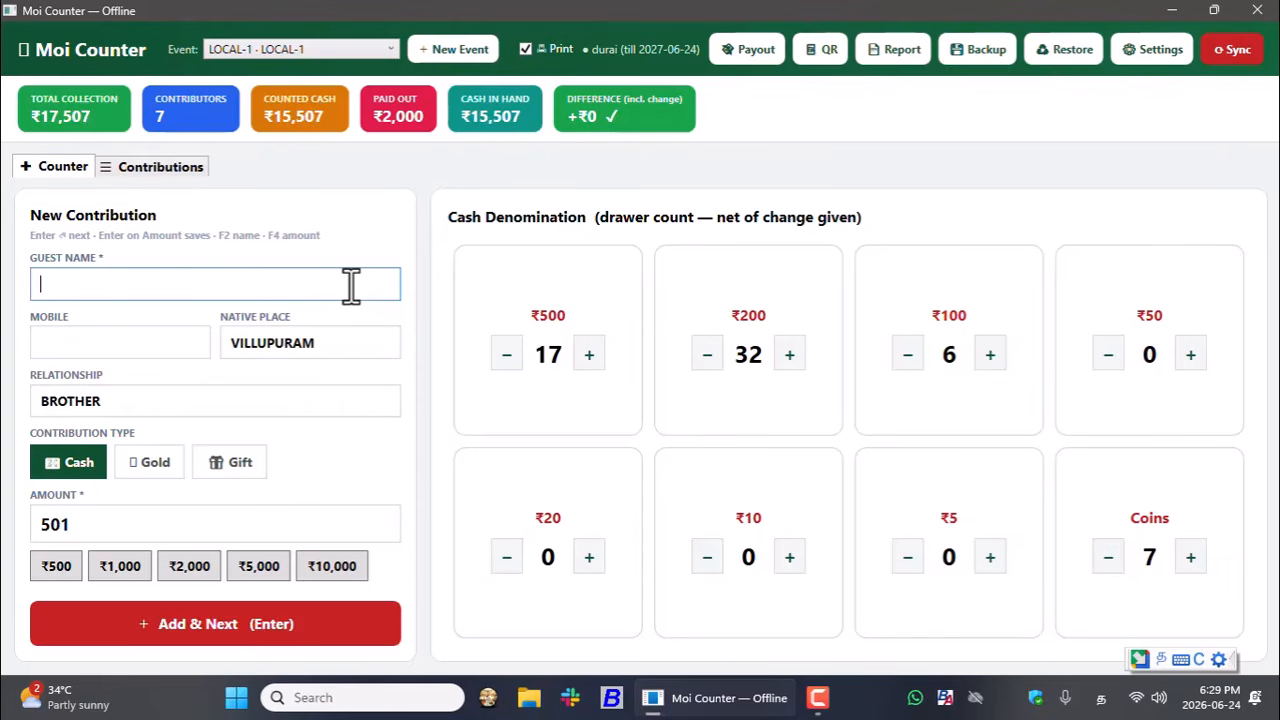
type("YESWANTh")
key("Home")
key("End")
key("BackSpace")
type("ய")
- Change the guest's native place to விழுப்புரம்
key("Tab")
type("விழுப்புரம்")
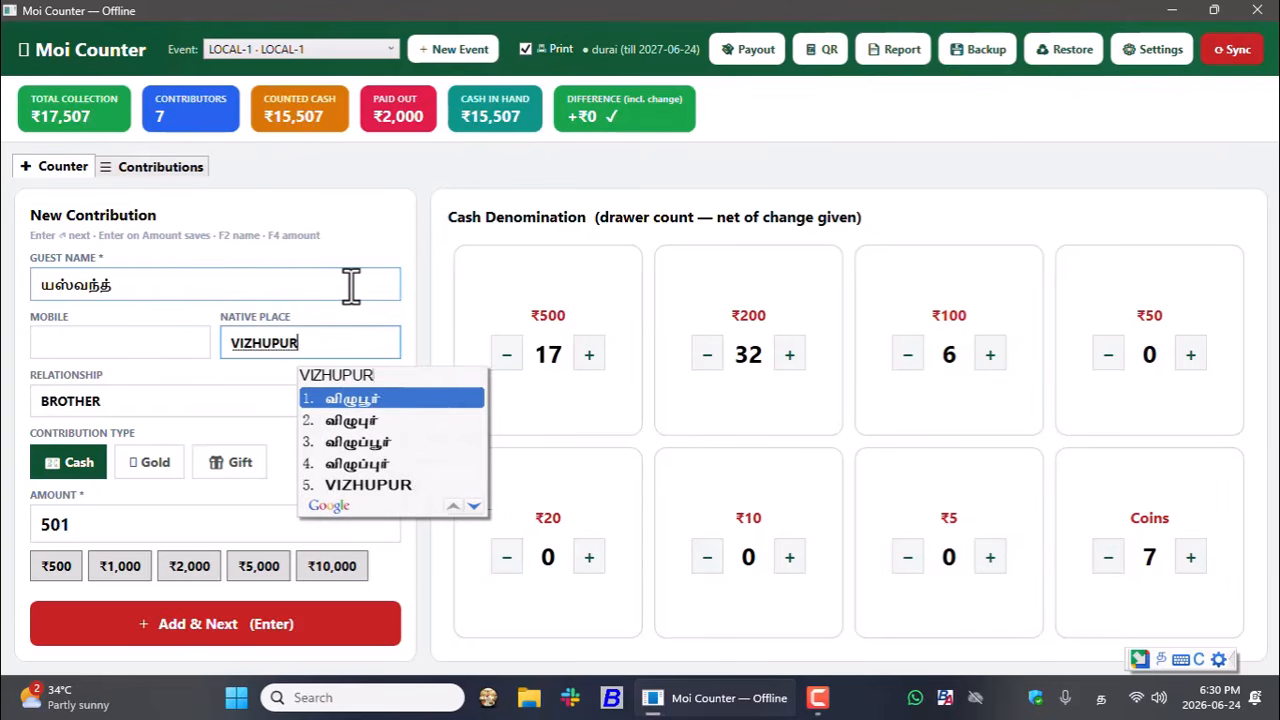
key("Return")
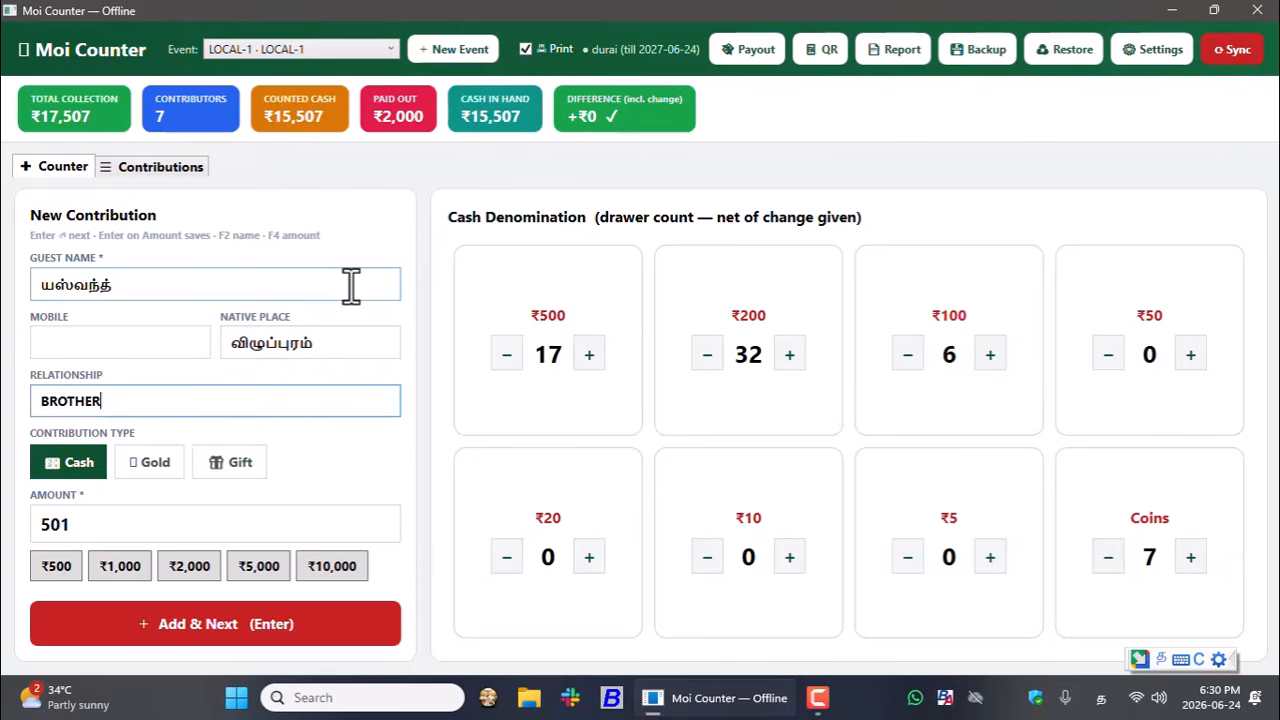
- Replace the relationship BROTHER with the Tamil word சகோதரர்
key("BackSpace")
key("BackSpace")
key("BackSpace")
key("BackSpace")
key("BackSpace")
key("BackSpace")
key("BackSpace")
type("SAGOTHA")
key("Down")
key("Down")
key("Down")
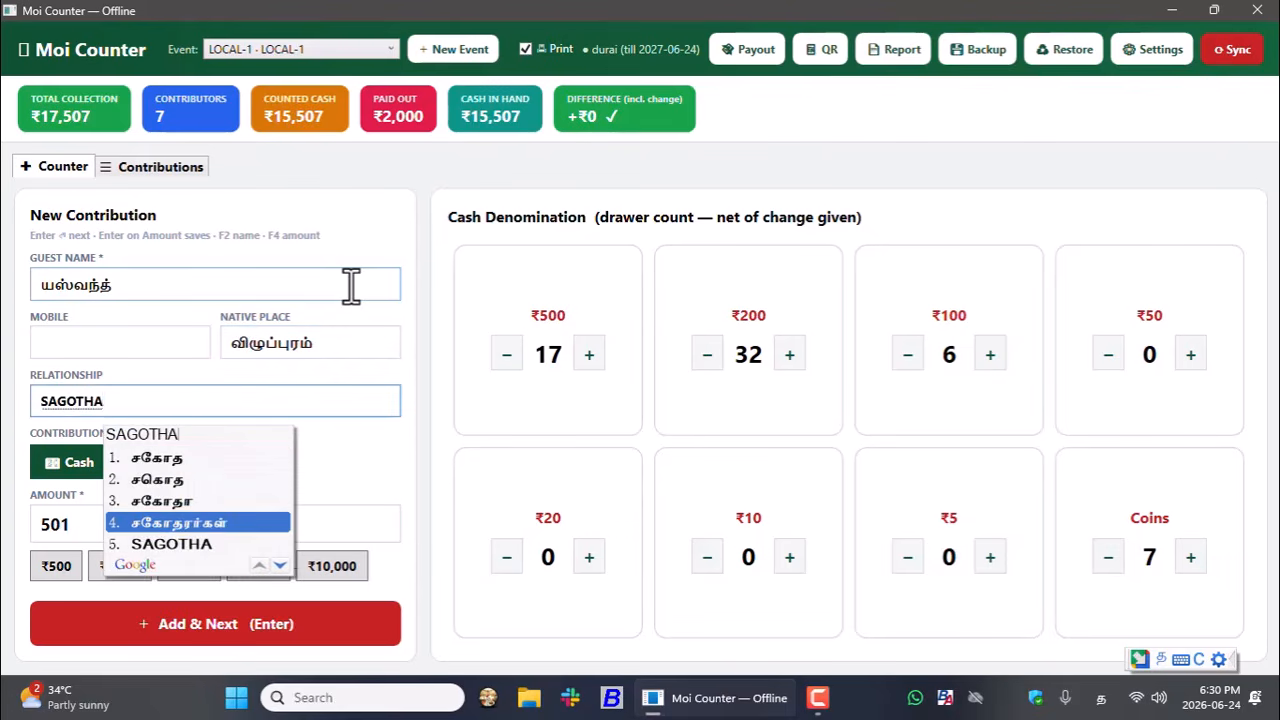
key("Return")
key("BackSpace")
key("BackSpace")
key("BackSpace")
key("Return")
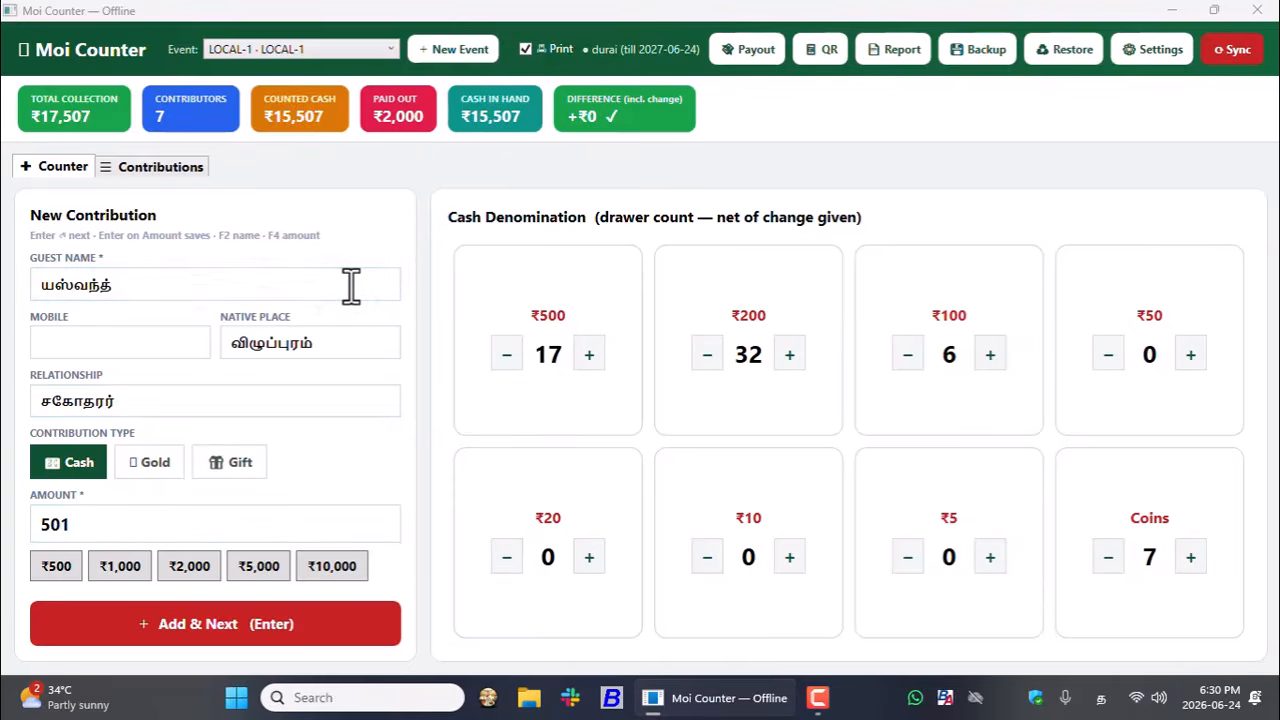
- Save the 501 cash contribution and print its receipt through CutePDF Writer
key("Return")
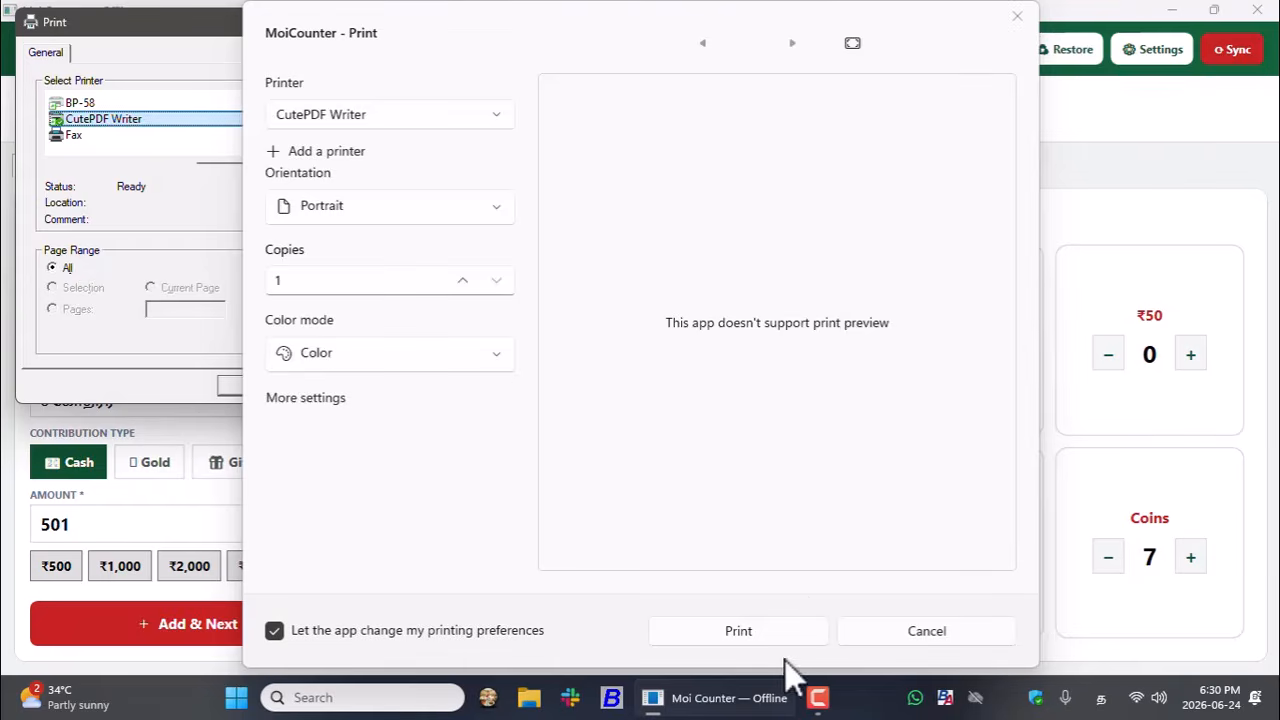
left_click(740, 638)
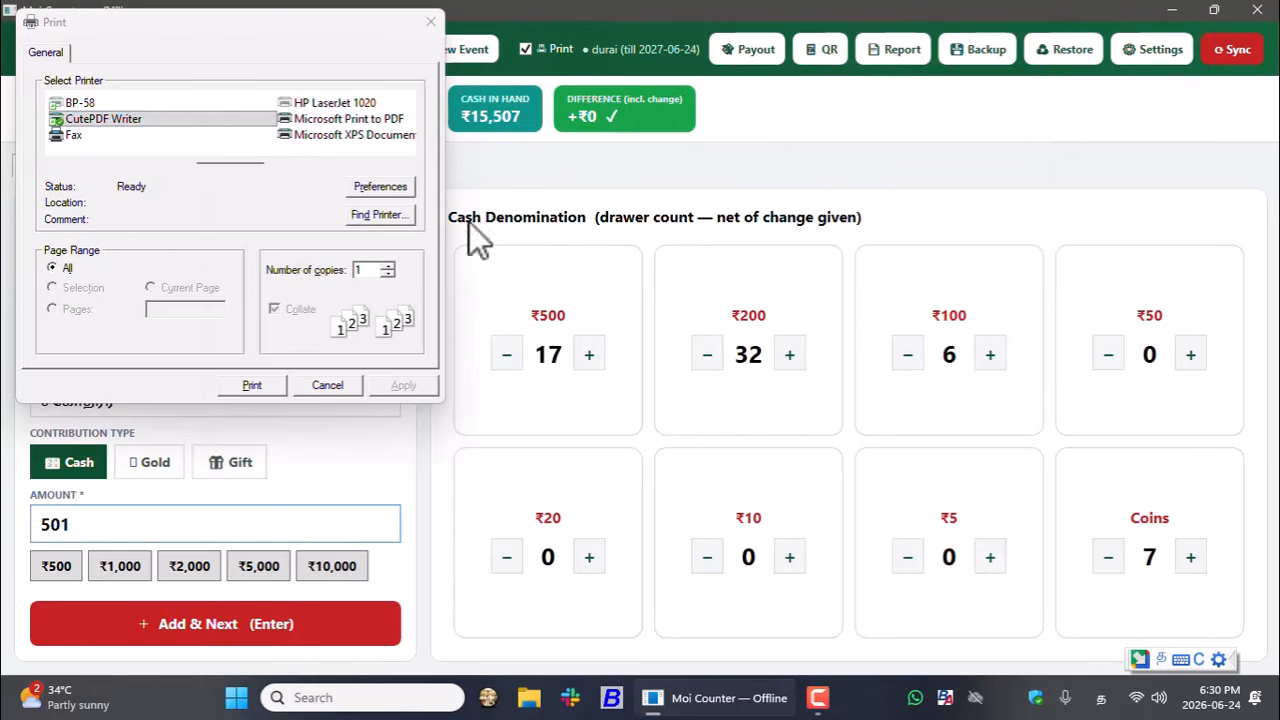
left_click(253, 386)
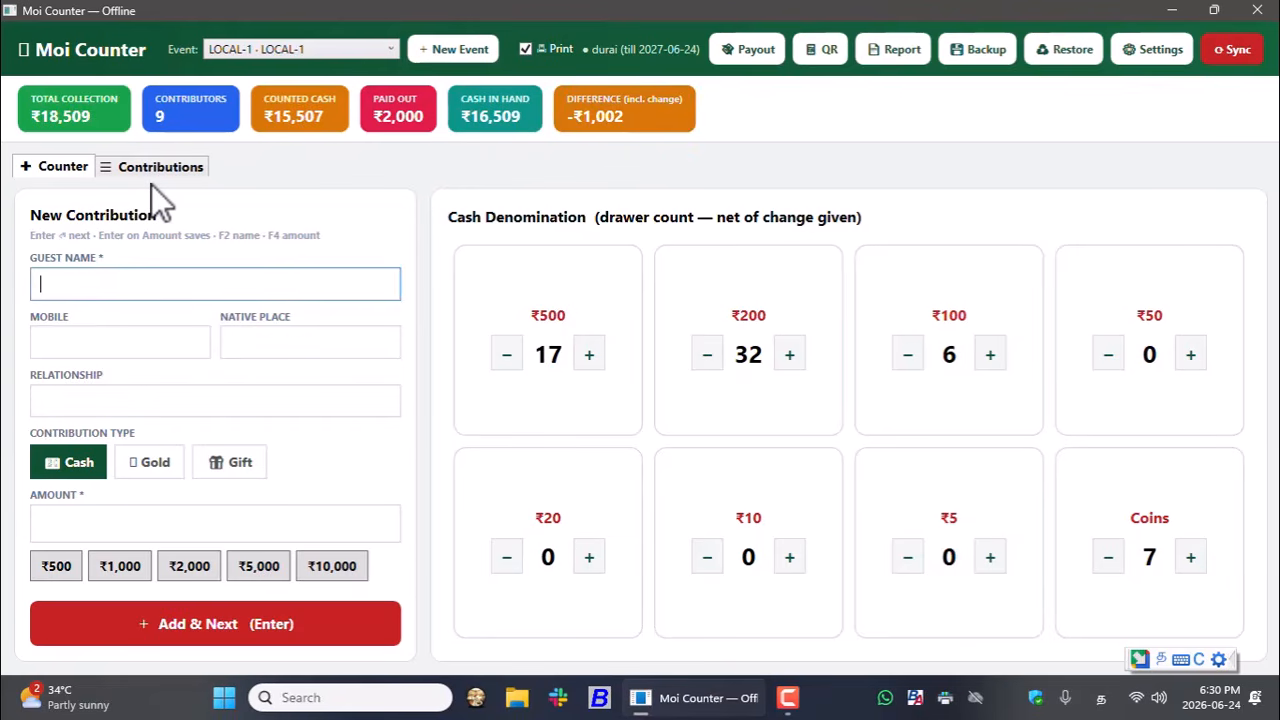
- Show the recorded contributions and sync the pending entries to the server
left_click(160, 172)
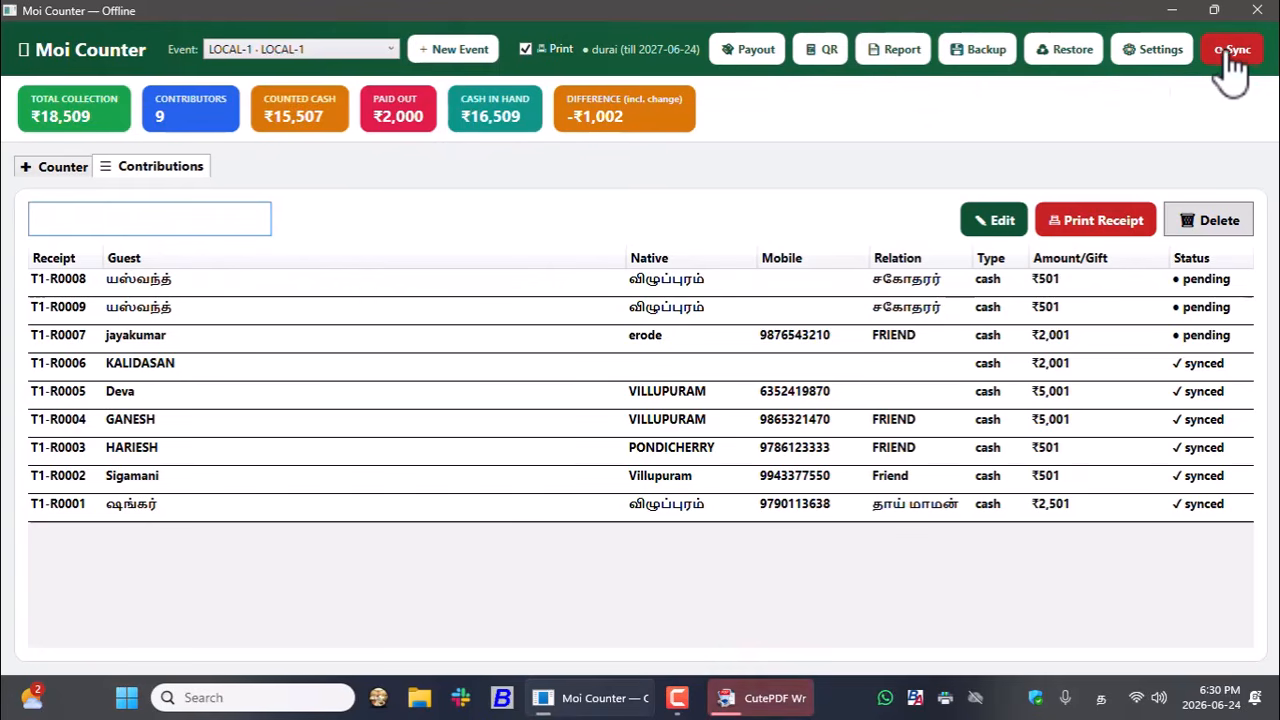
left_click(333, 52)
left_click(333, 52)
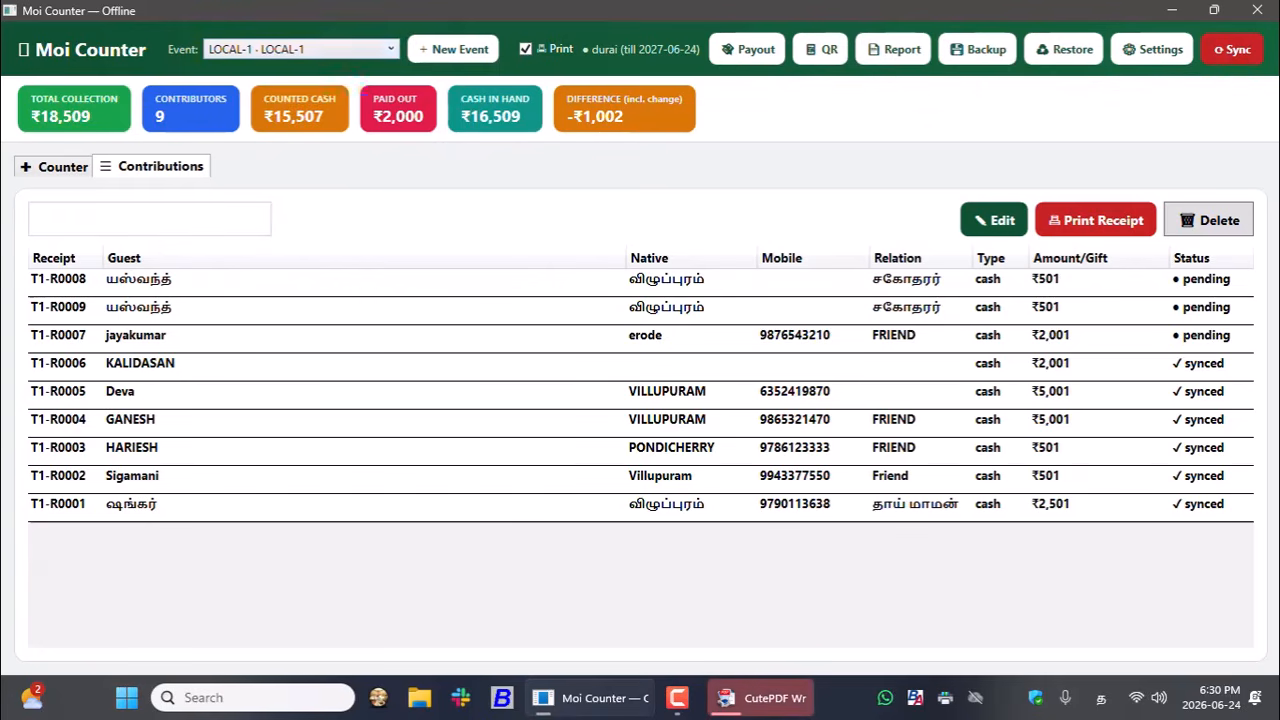
left_click(1237, 52)
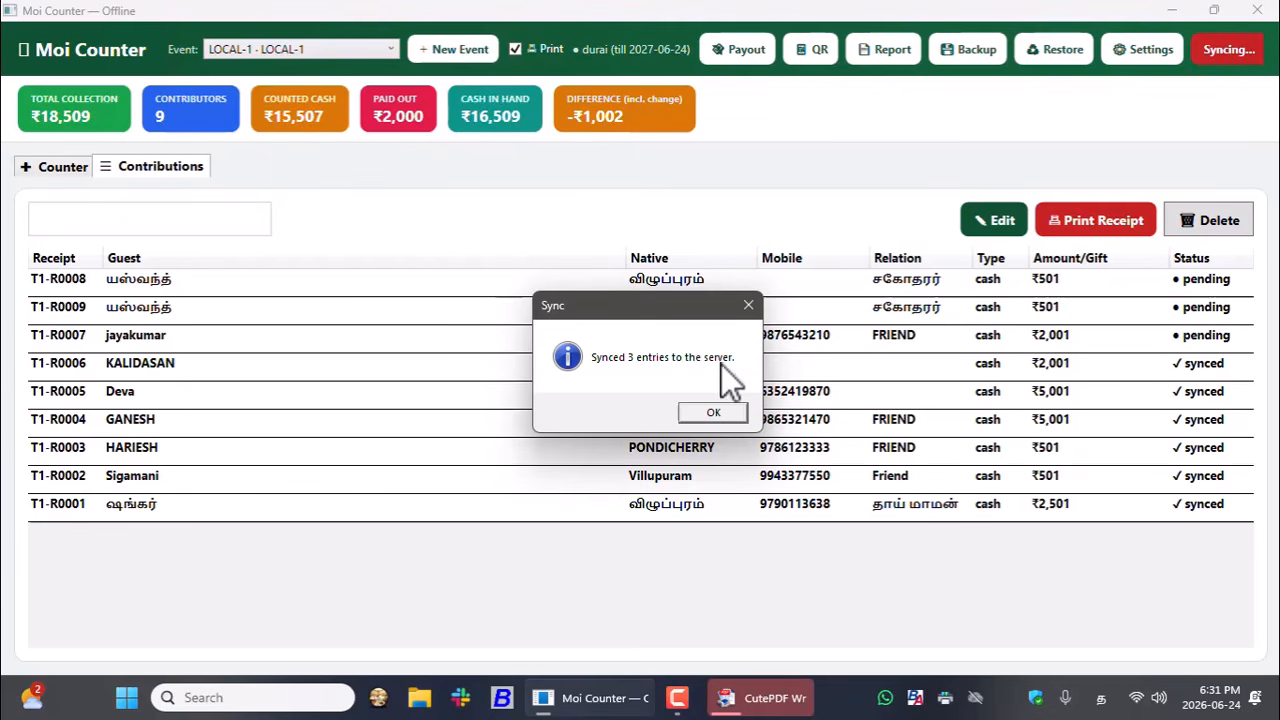
left_click(712, 413)
- Return to the contribution entry form and select the LOCAL-1 event again
left_click(42, 169)
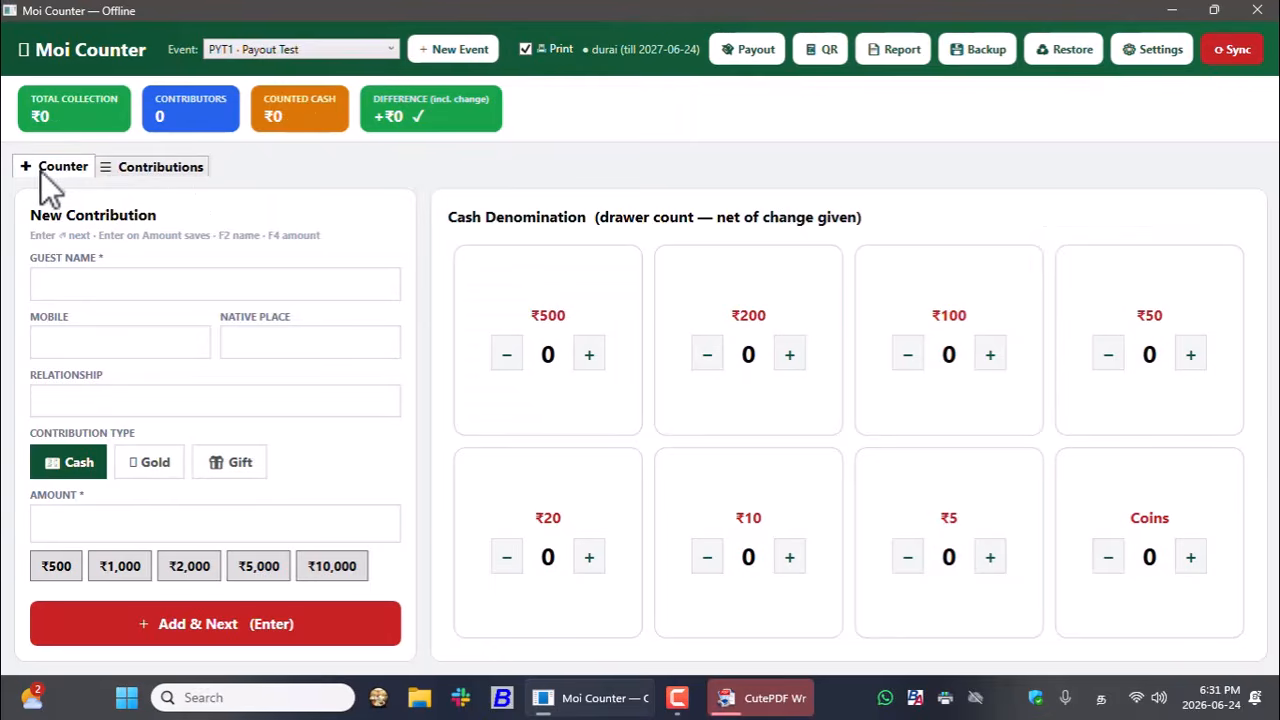
left_click(175, 167)
left_click(77, 164)
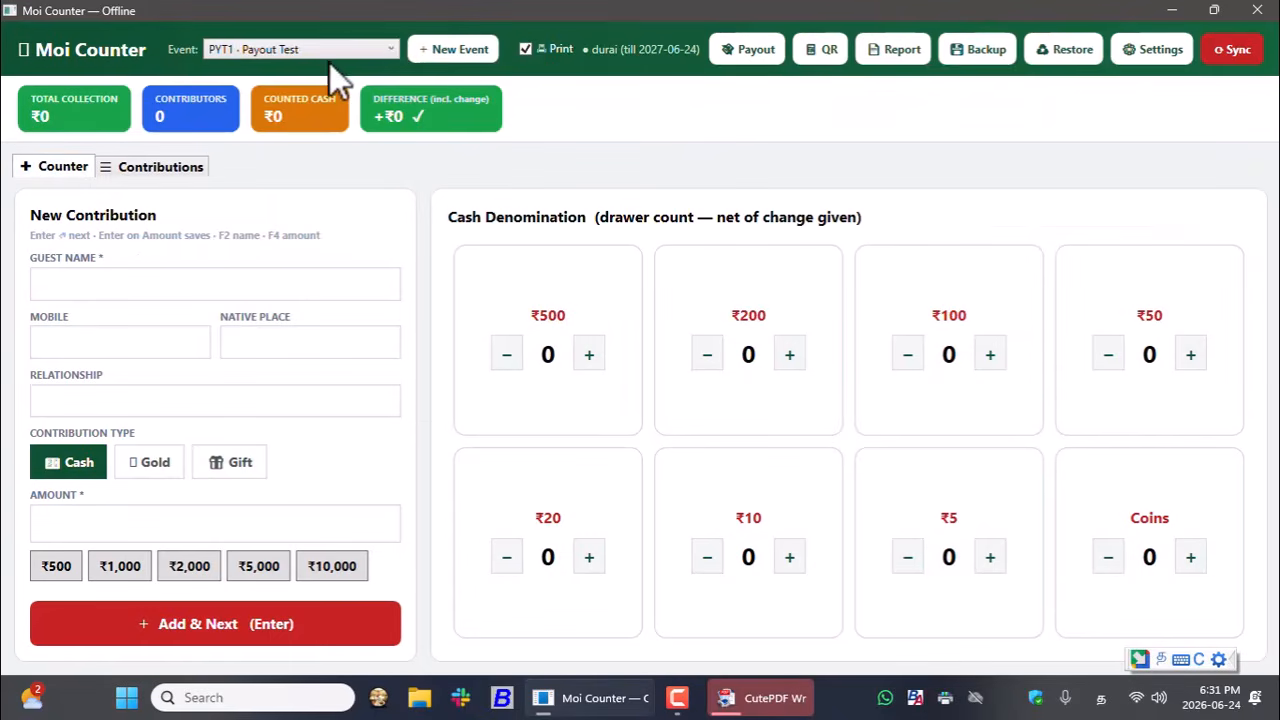
left_click(333, 52)
left_click(264, 89)
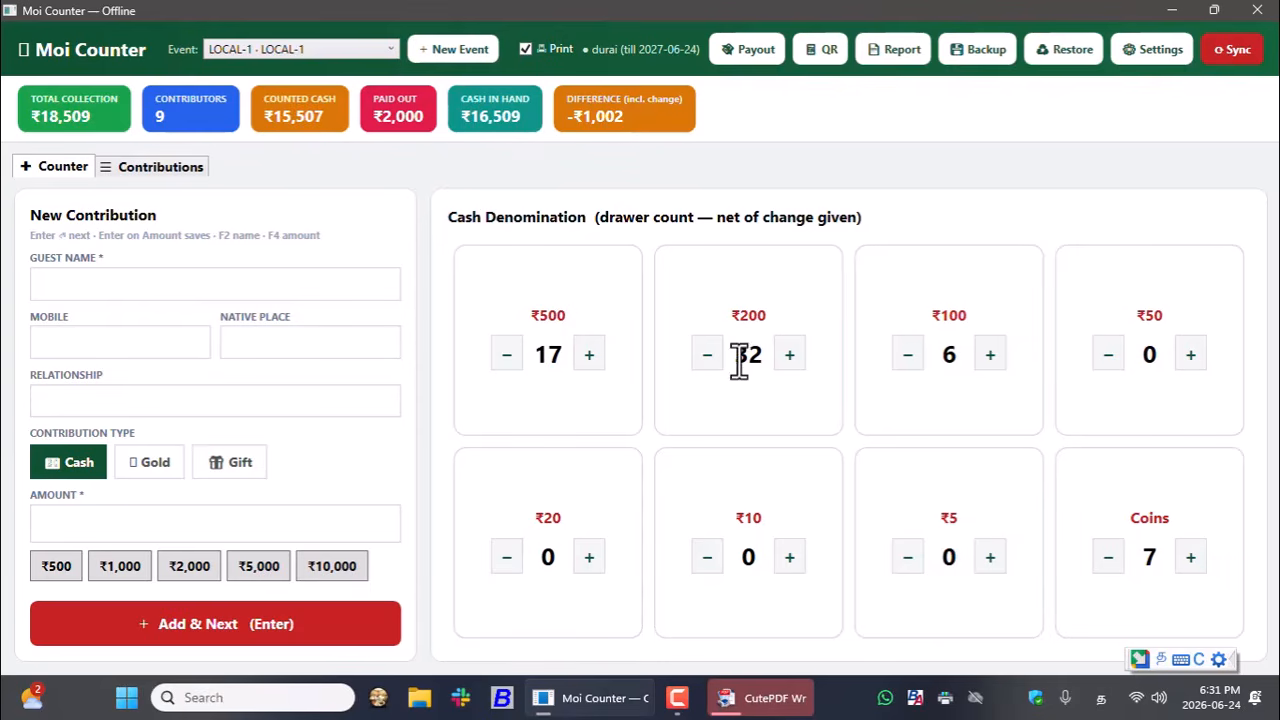
- Update the drawer count to 19 ₹500 notes and 9 in coins, and sync the event with the server
left_click(589, 355)
left_click(589, 355)
left_click(1188, 560)
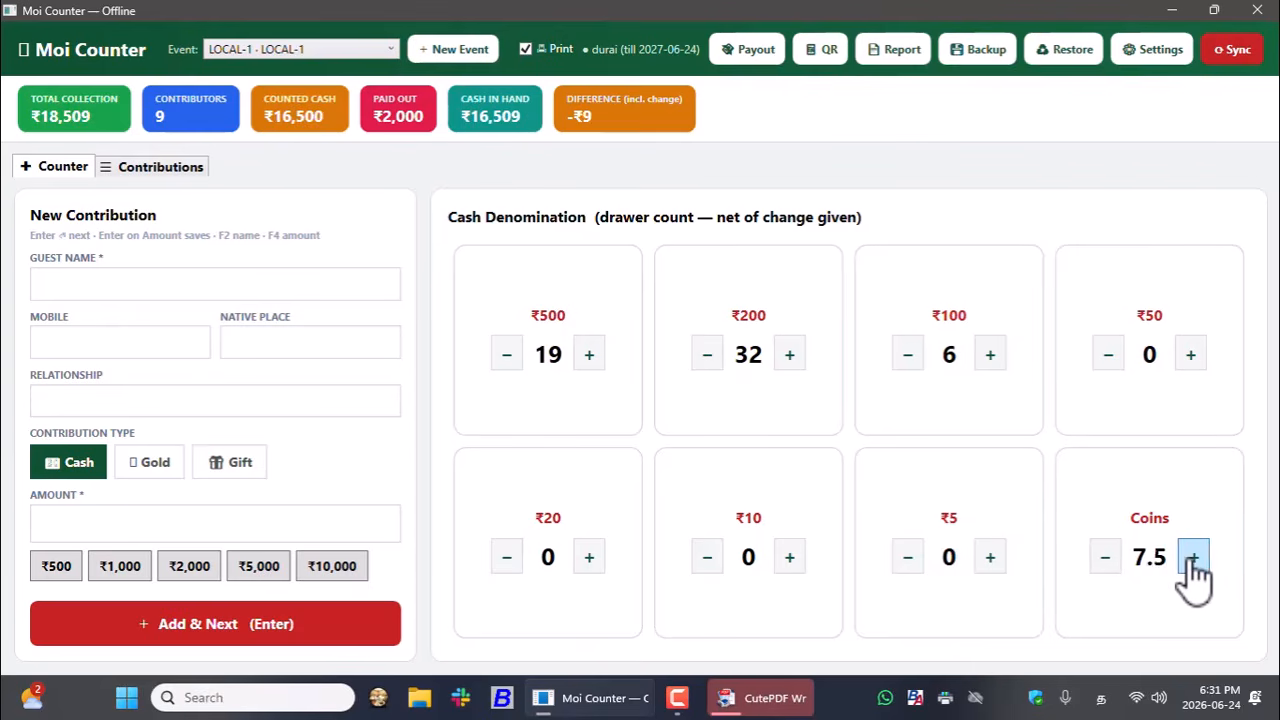
left_click(1190, 558)
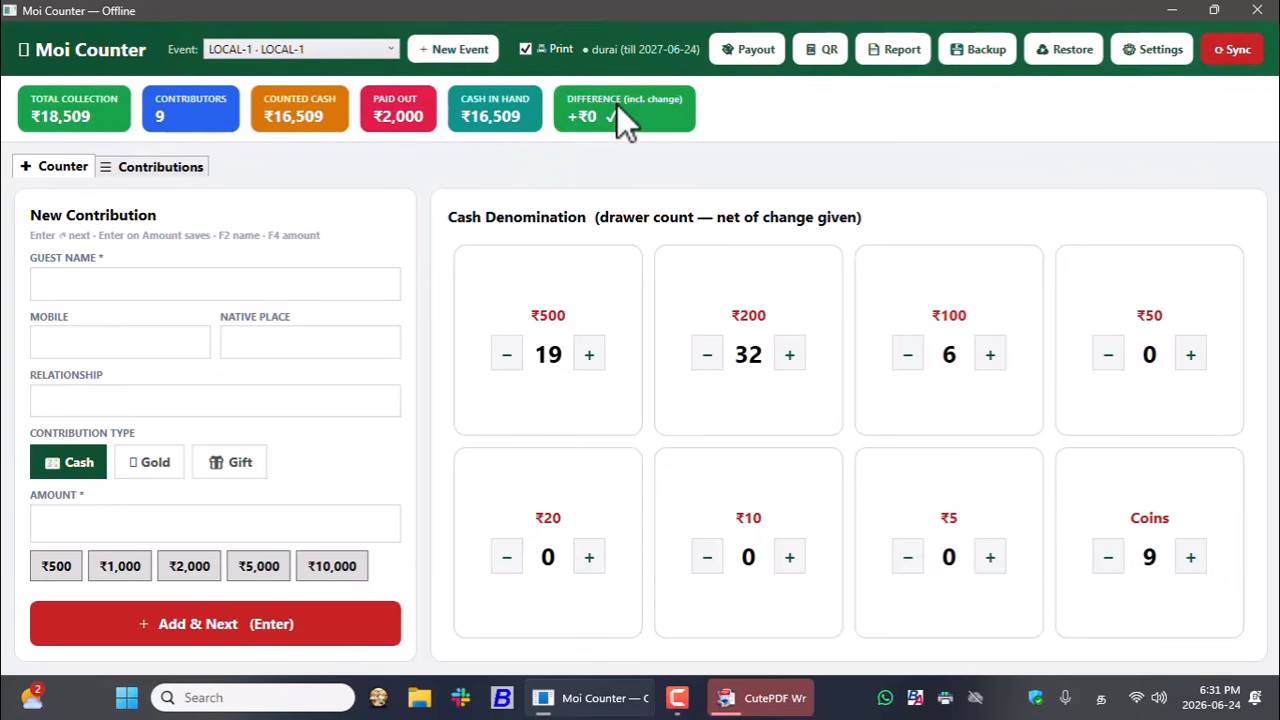
left_click(1240, 49)
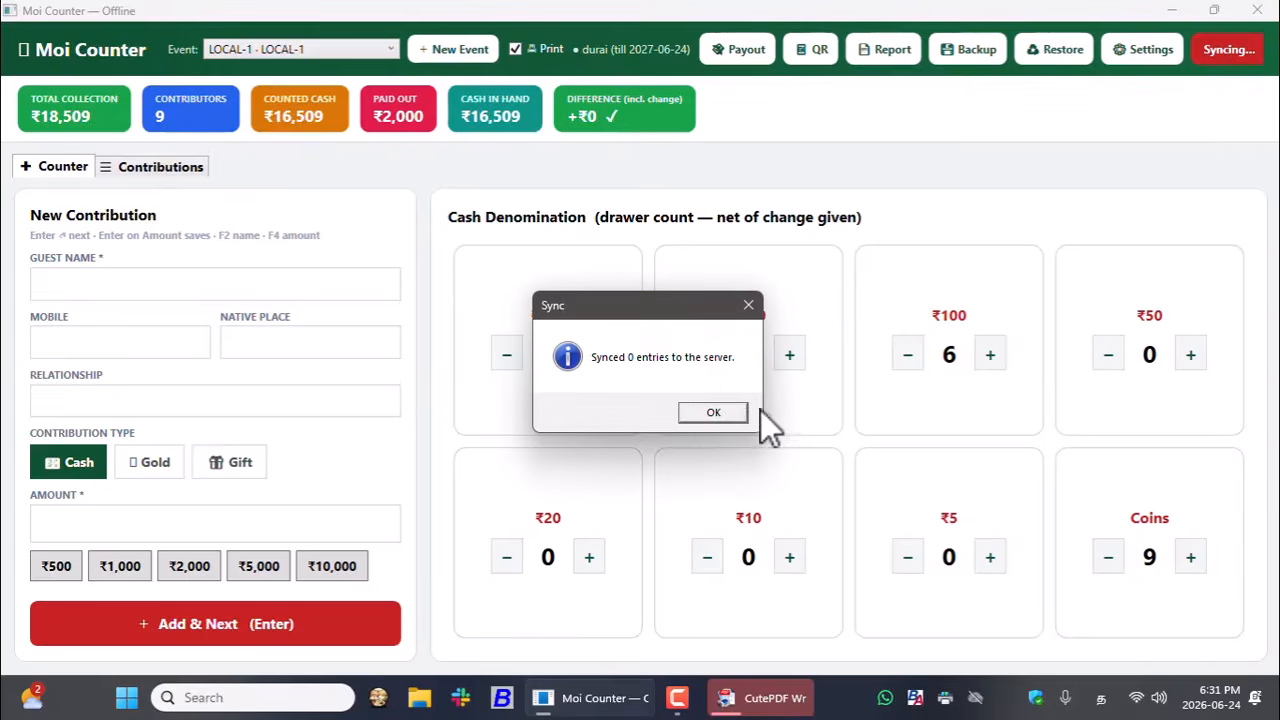
left_click(718, 412)
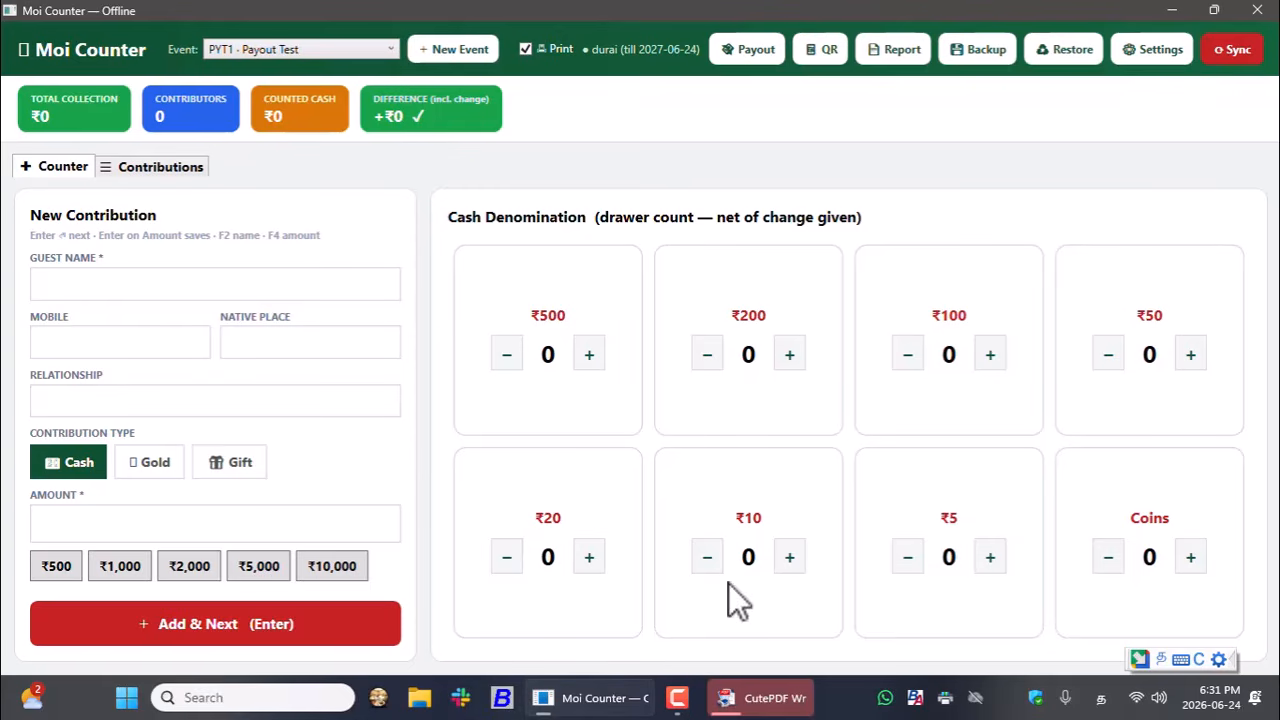
- Save the printed receipt as Moi Receipt T1-R0009.pdf in the MOIPLUS folder
left_click(757, 708)
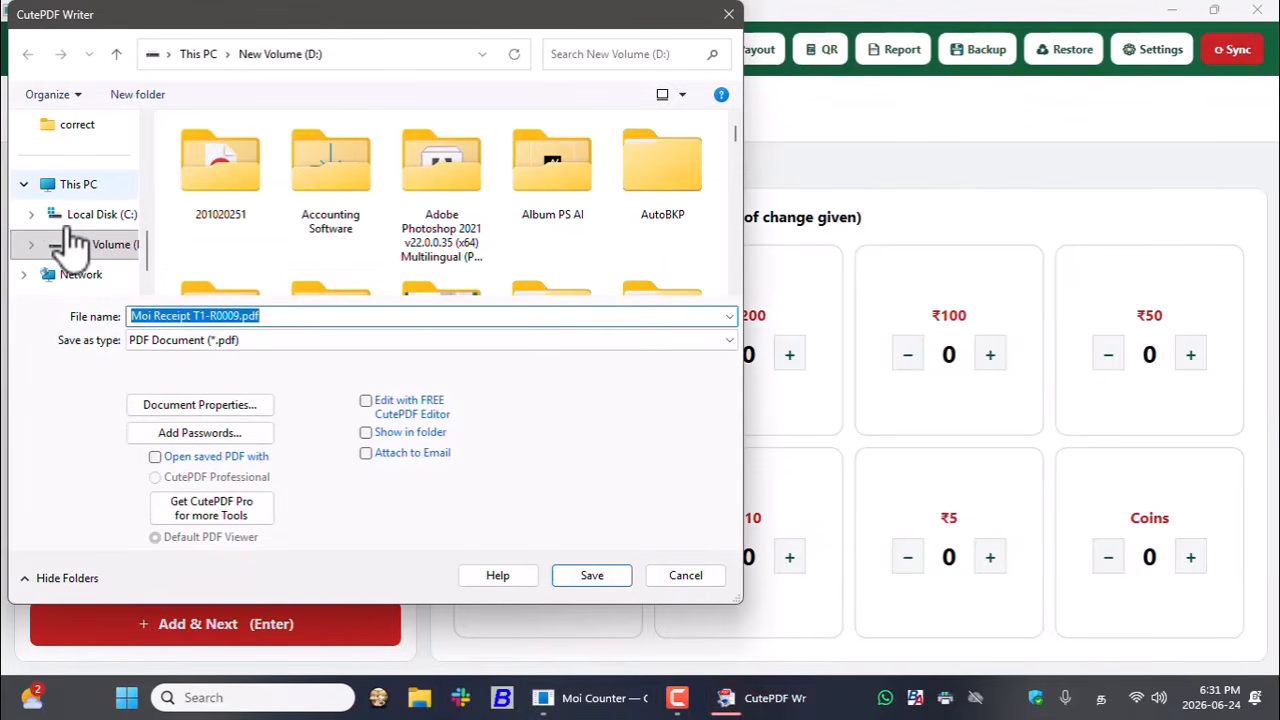
scroll(141, 140, "up", 3)
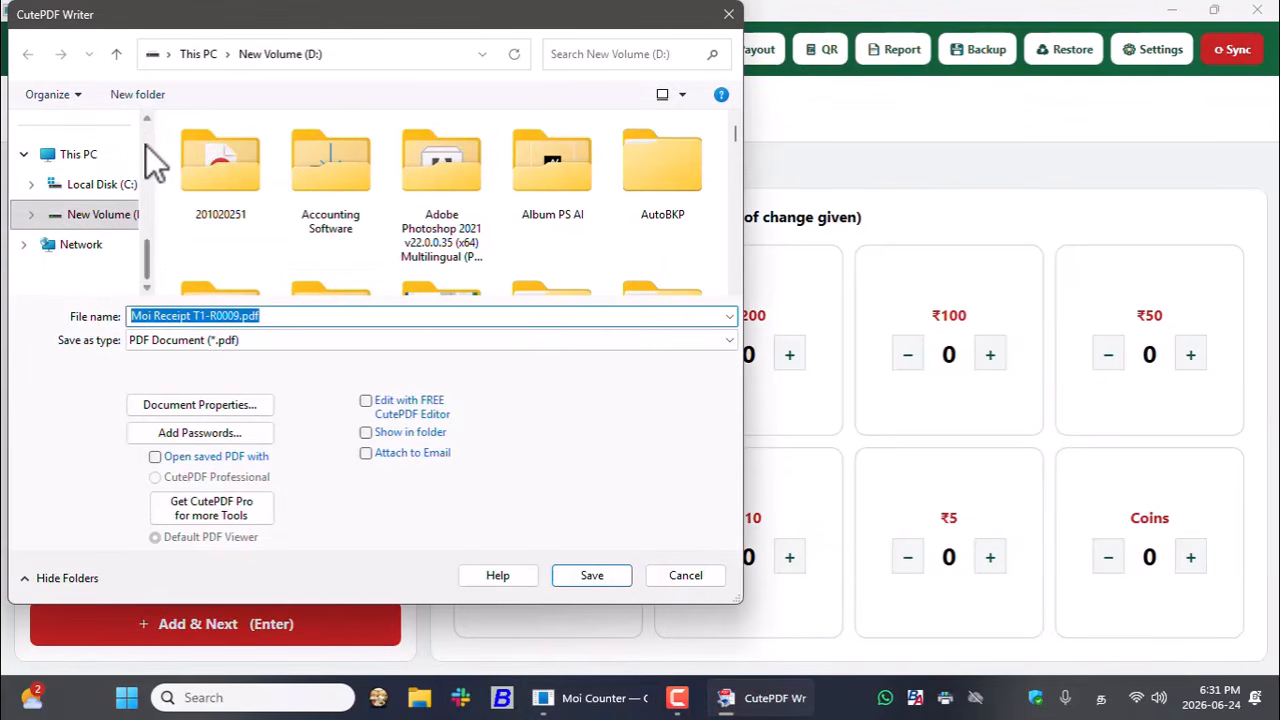
scroll(137, 150, "up", 2)
scroll(100, 190, "down", 2)
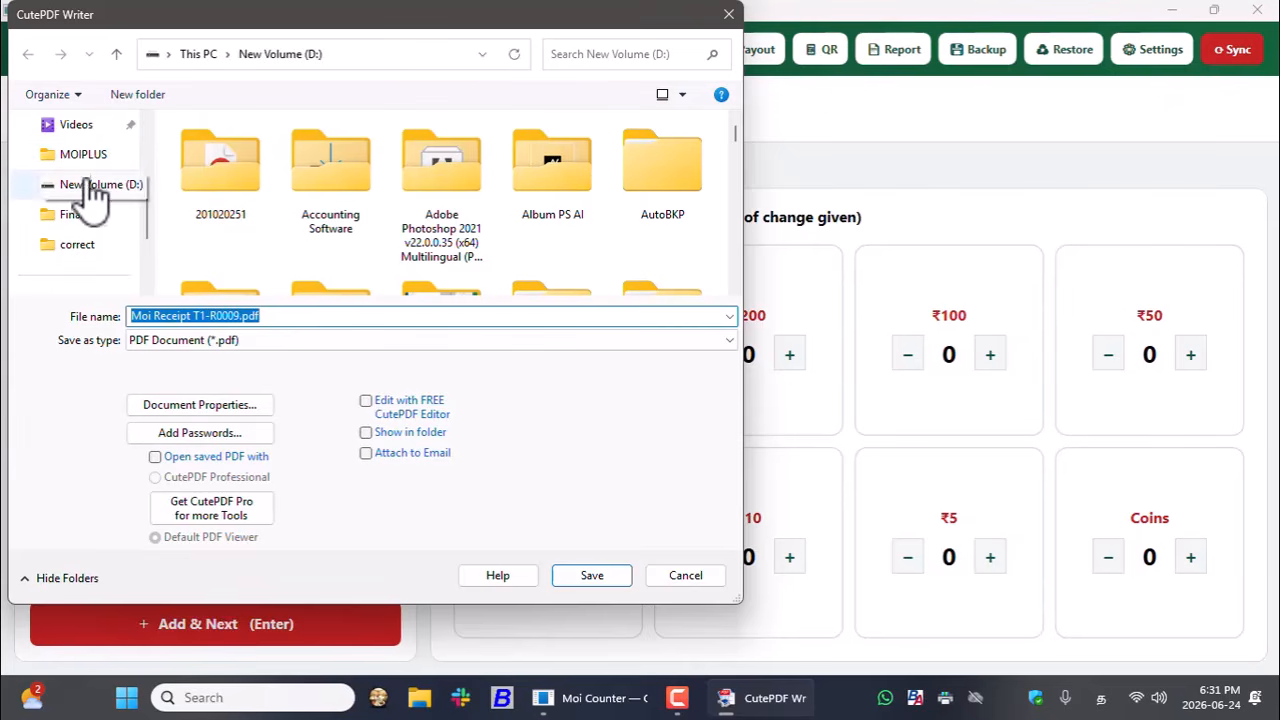
left_click(85, 155)
left_click(591, 576)
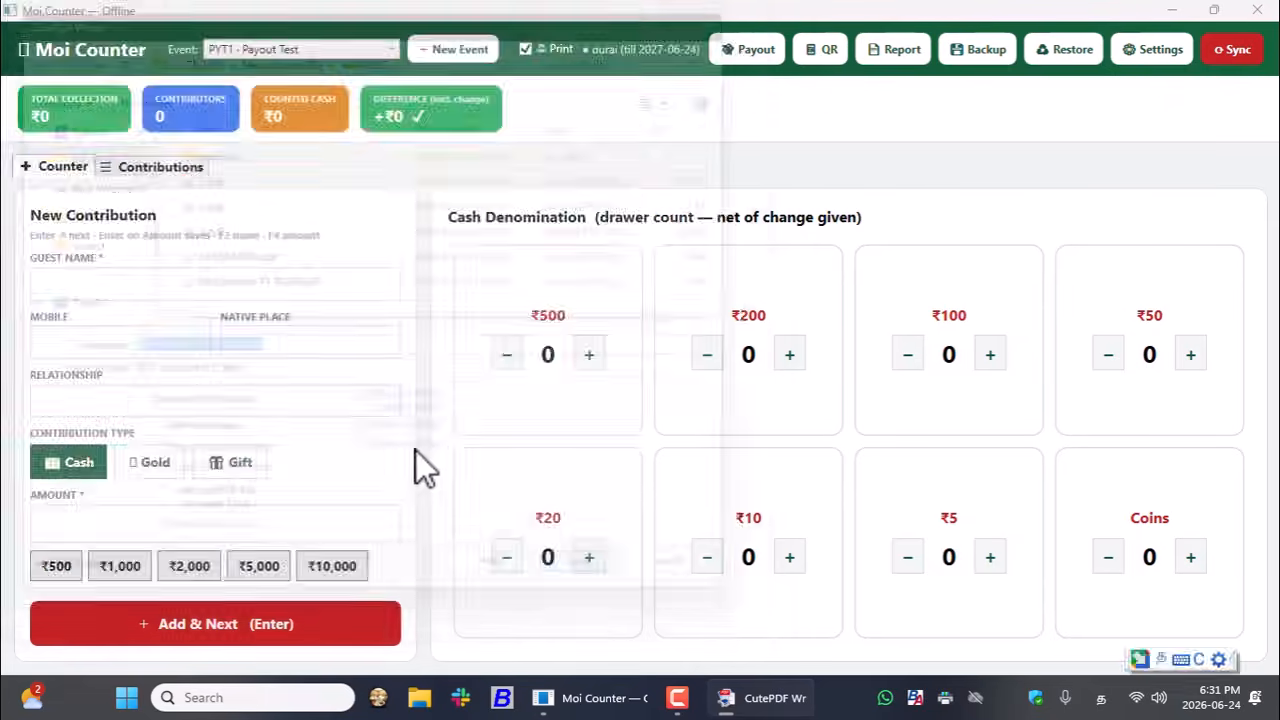
- Open Moi Receipt T1-R0009.pdf from the MOIPLUS folder, enlarge it to 125%, and examine the receipt down to its UPI QR code
left_click(500, 695)
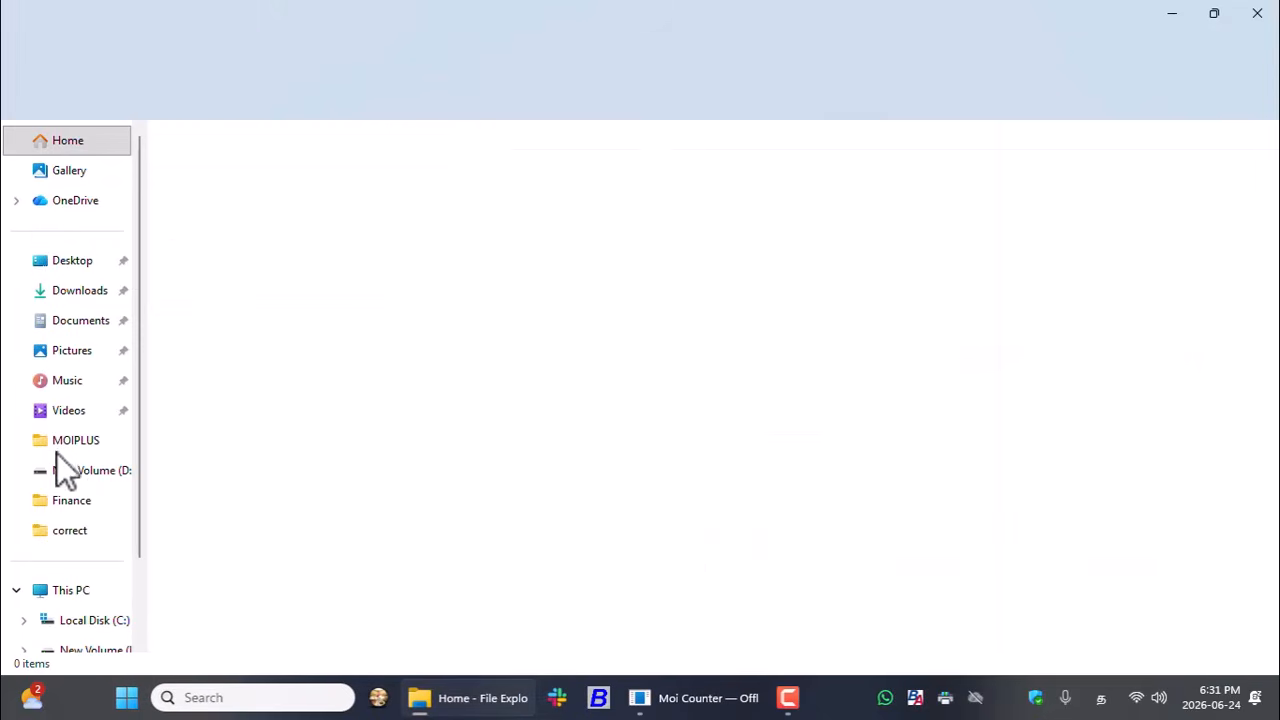
left_click(73, 445)
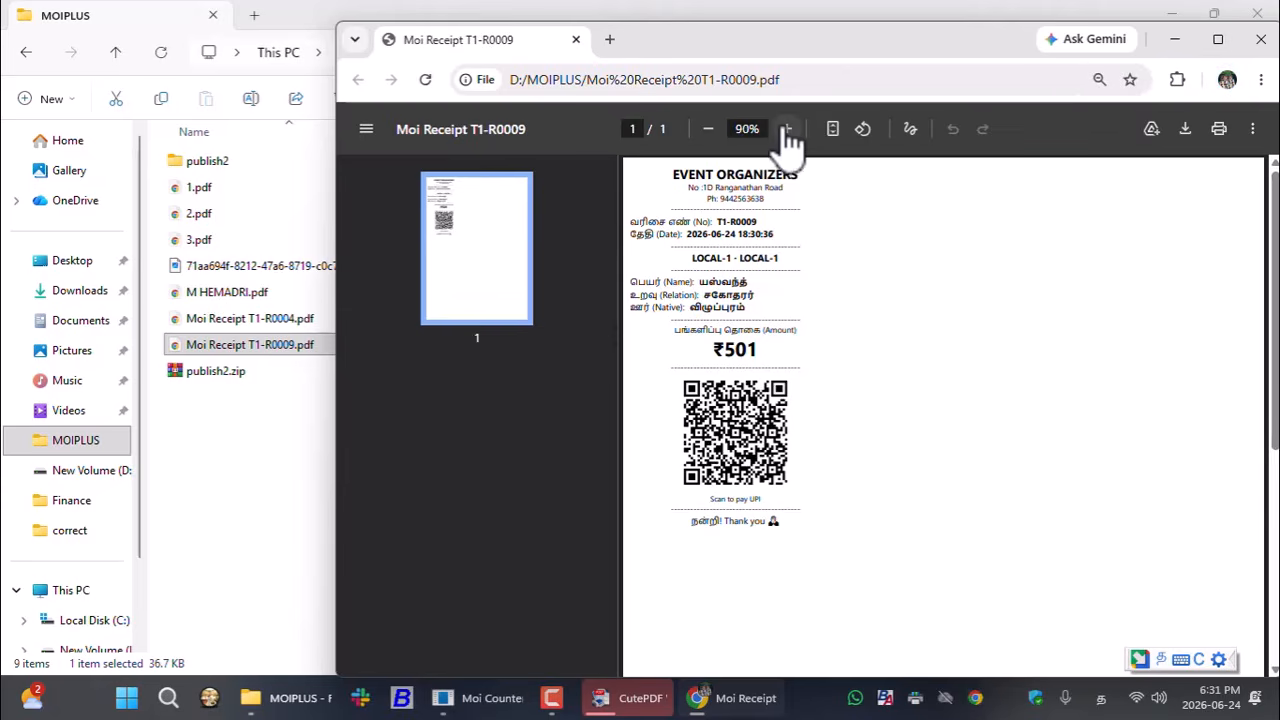
left_click(787, 128)
left_click(787, 128)
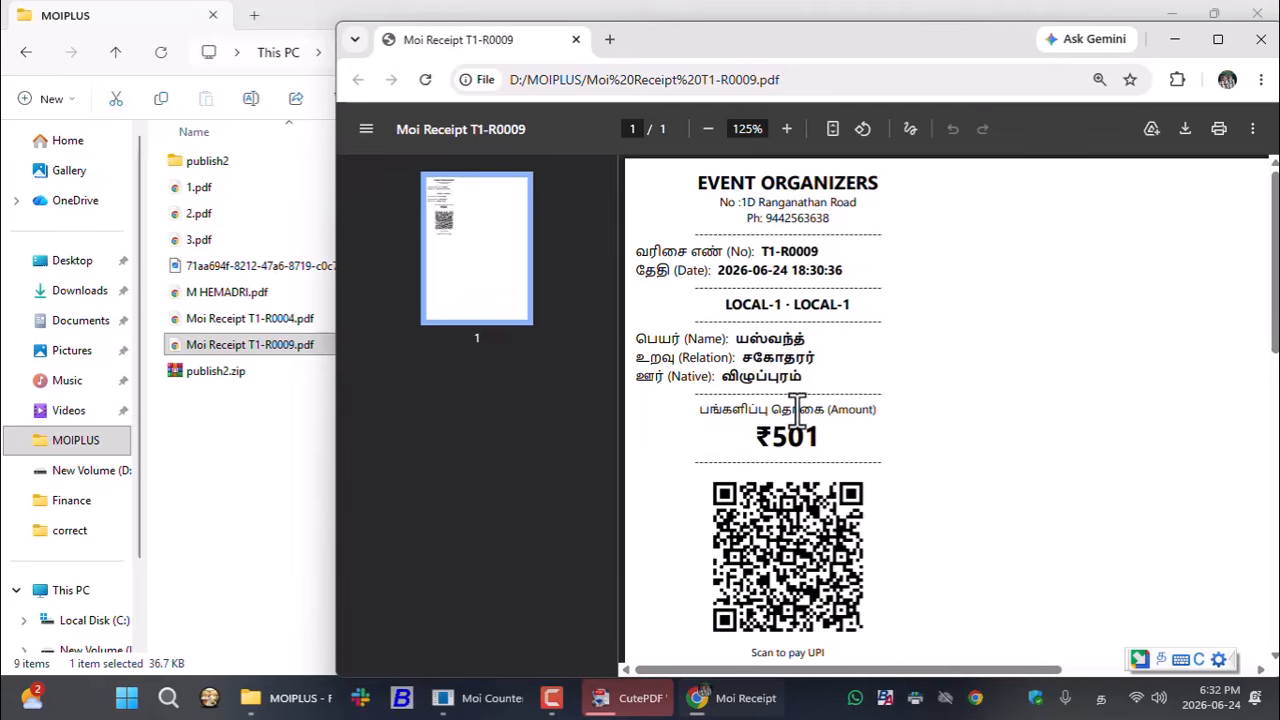
left_click_drag(1276, 312, 1276, 345)
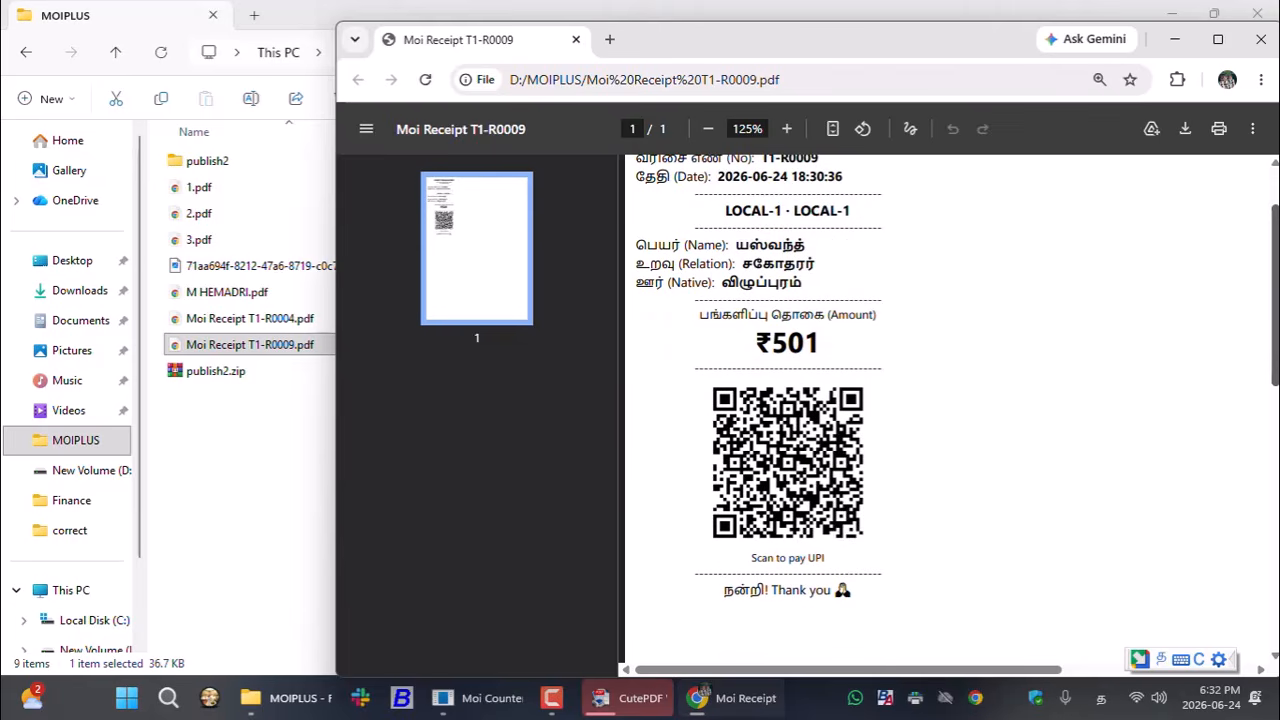
scroll(1276, 312, "up", 1)
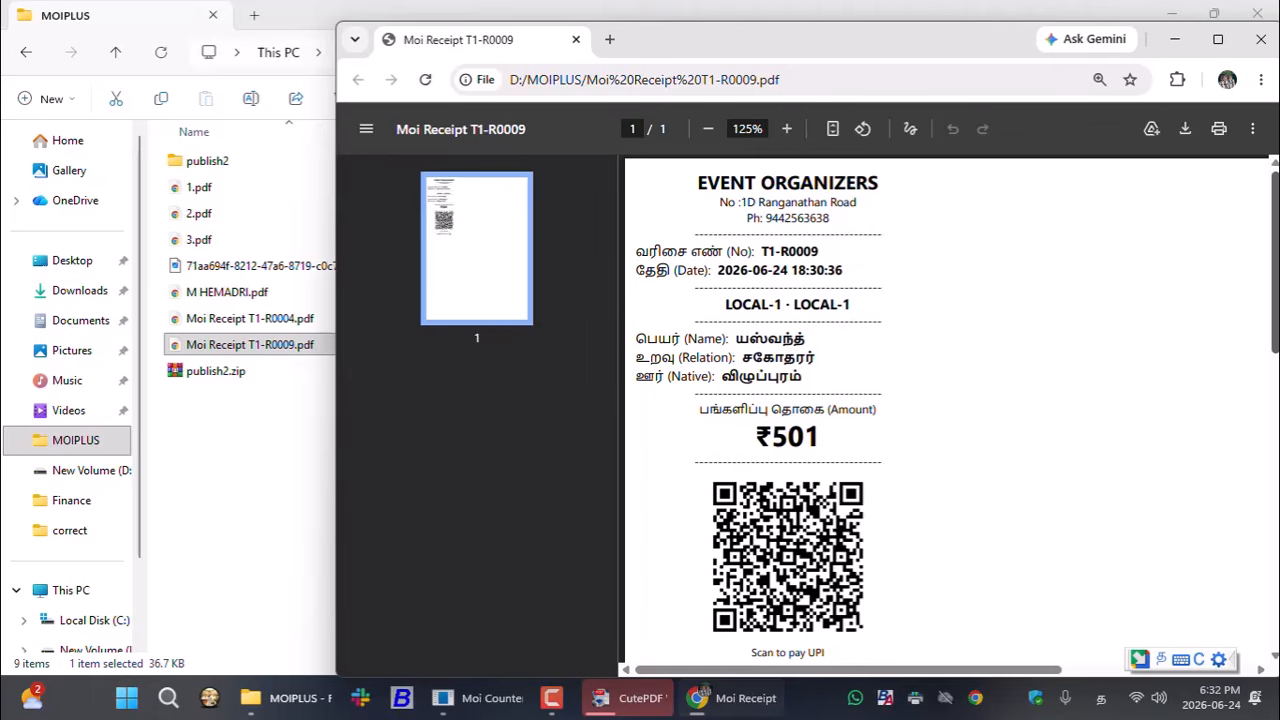
scroll(1276, 300, "down", 3)
scroll(1276, 300, "up", 3)
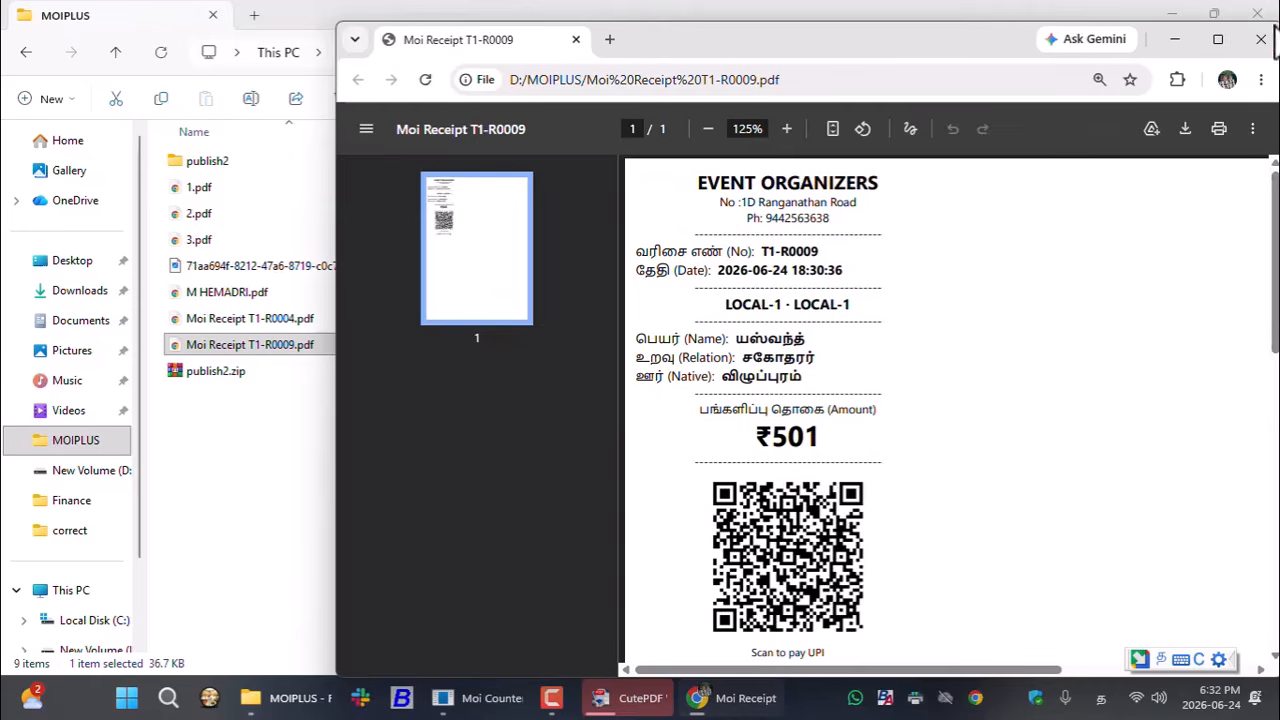
- Close the receipt and its folder, and cancel saving the pending Moi Receipt T1-R0008.pdf
left_click(1259, 37)
left_click(1258, 14)
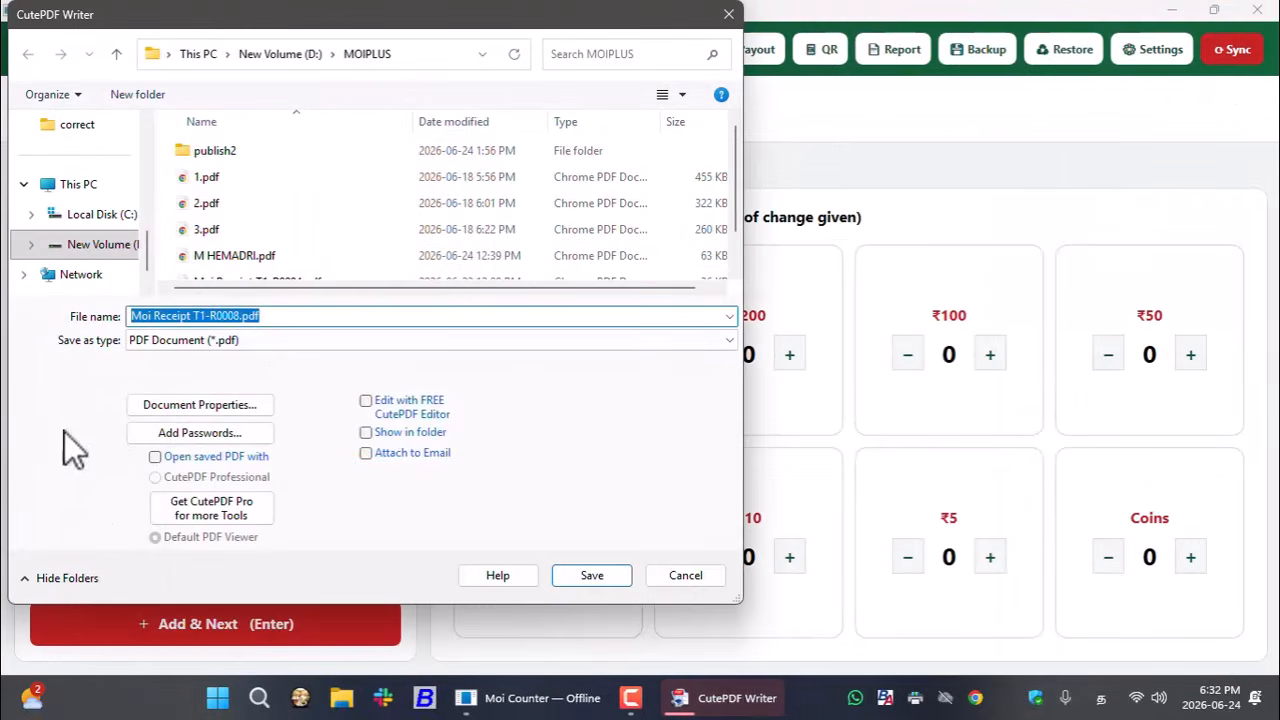
left_click(660, 574)
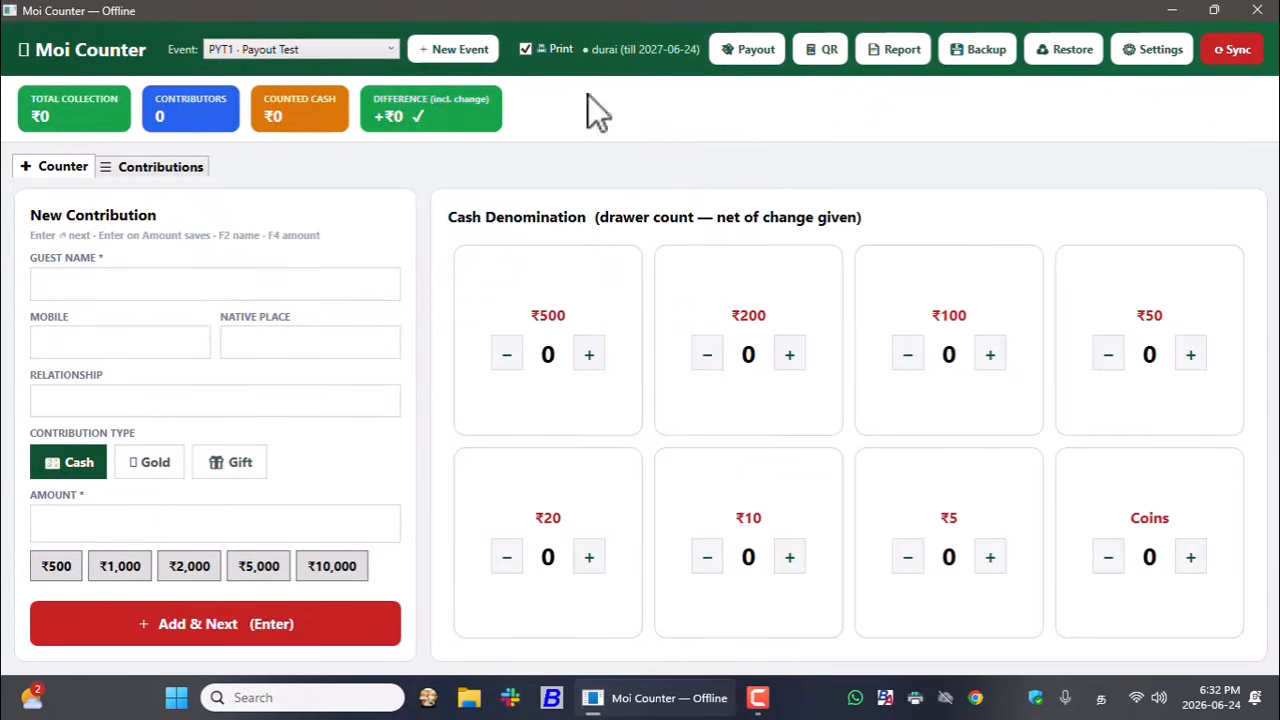
- Switch to Google Chrome, open the event organizer site on digikartpos.in, and sign in with the administrator username and password
left_click(322, 697)
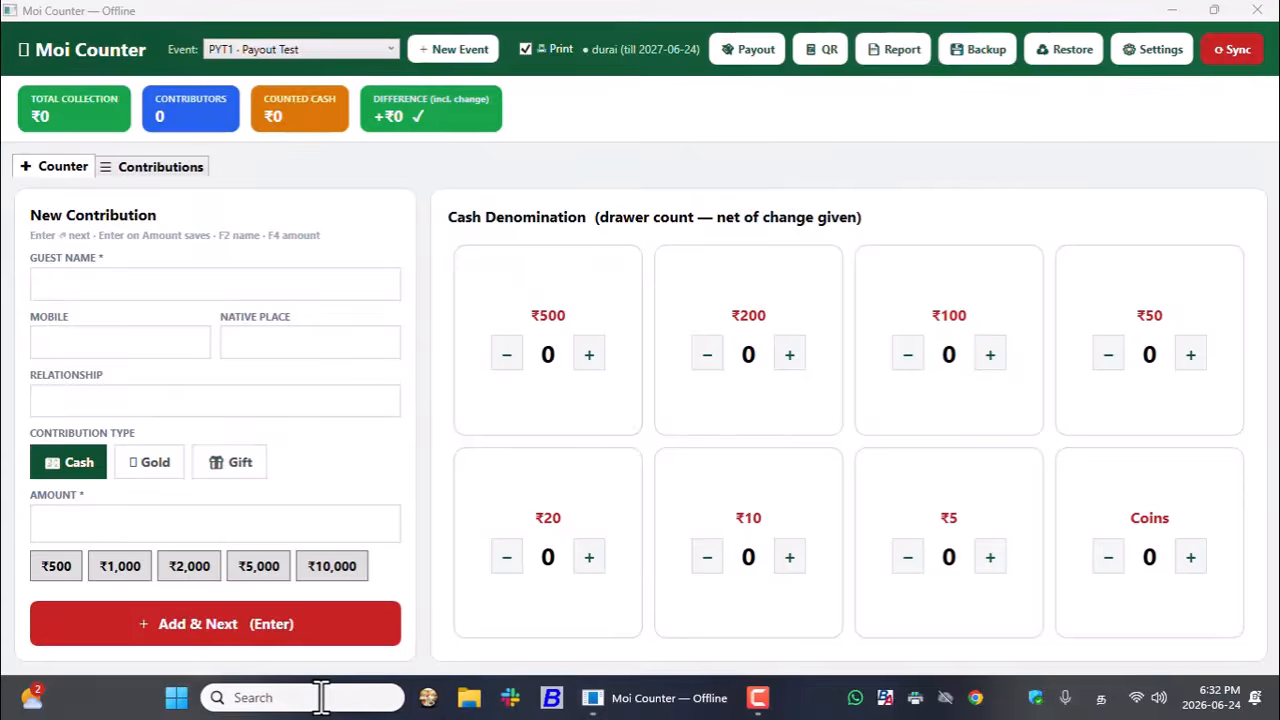
type("GOO")
key("Return")
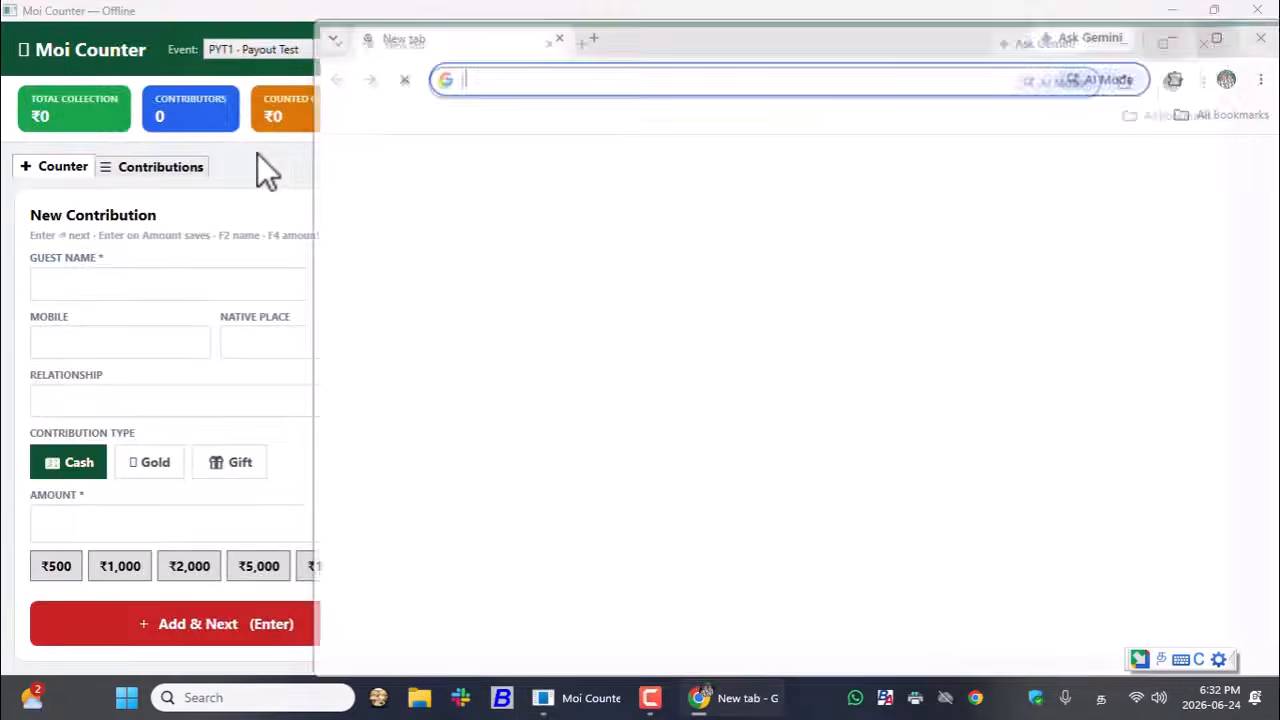
left_click(1220, 37)
type("DIGIkartpos.in/orde")
key("Return")
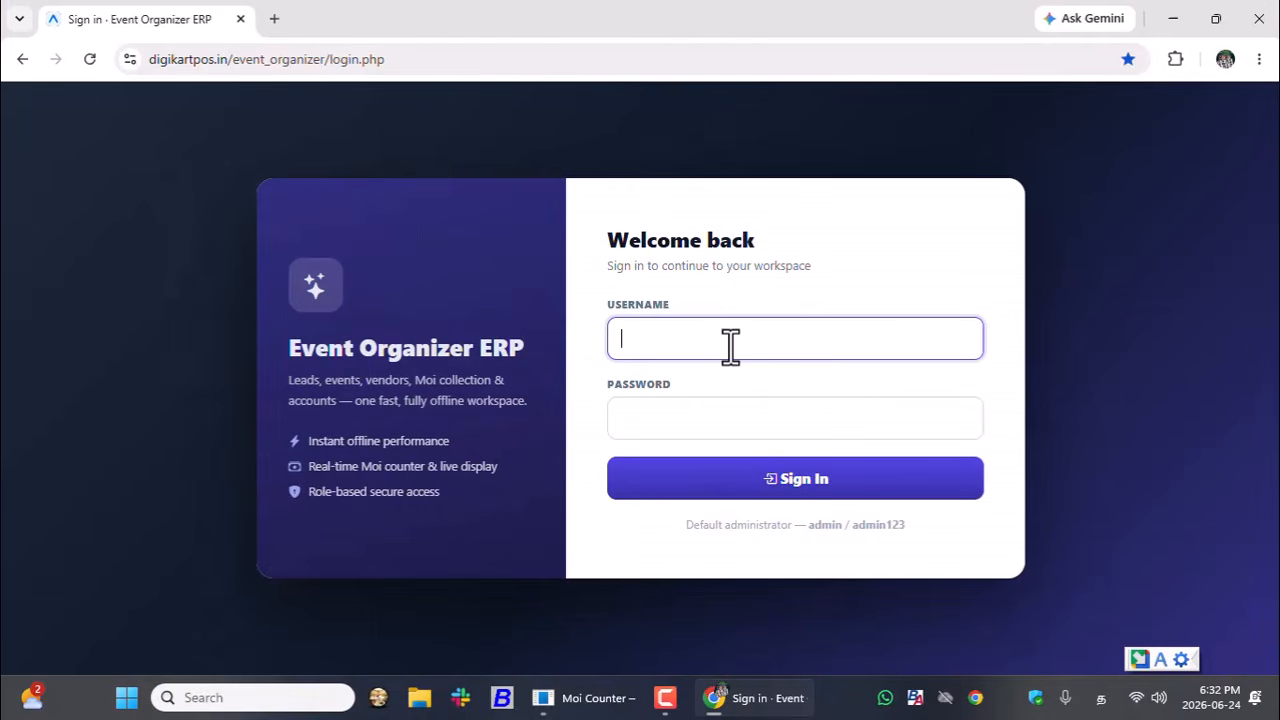
key("Tab")
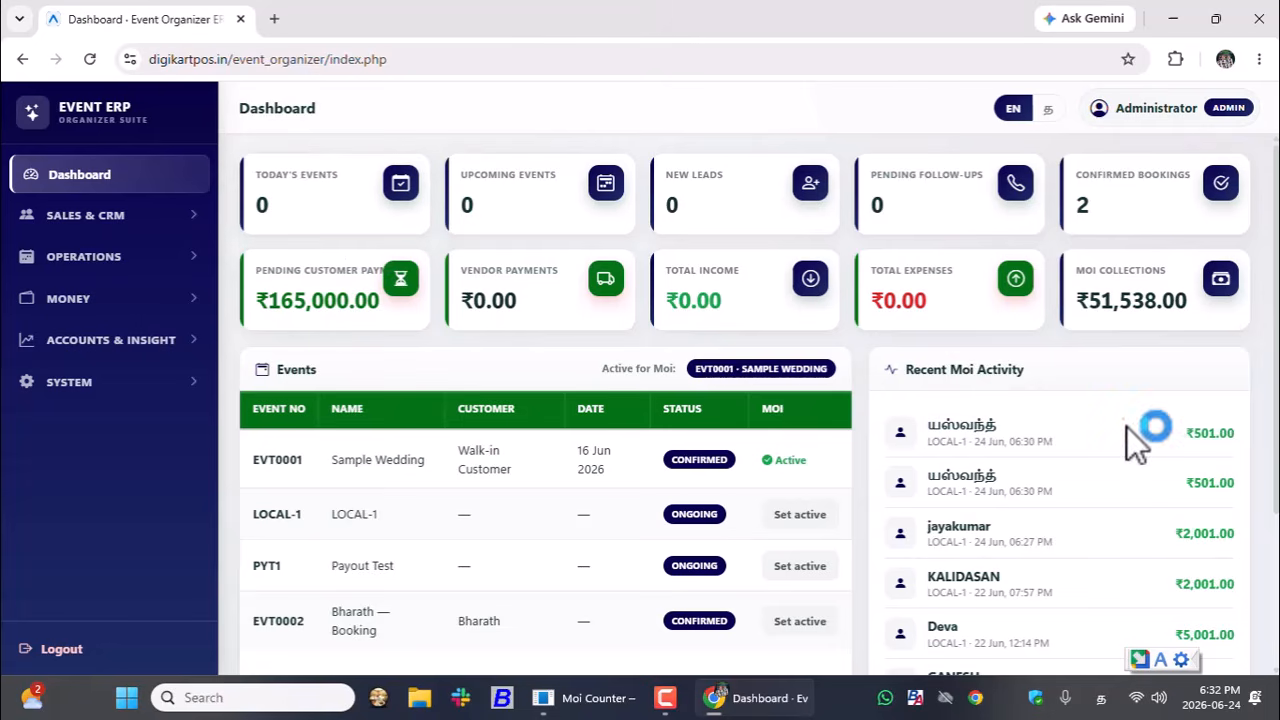
- Examine the latest LOCAL-1 entries in the dashboard's Recent Moi Activity list
left_click_drag(1240, 440, 1237, 445)
left_click_drag(1177, 480, 1134, 502)
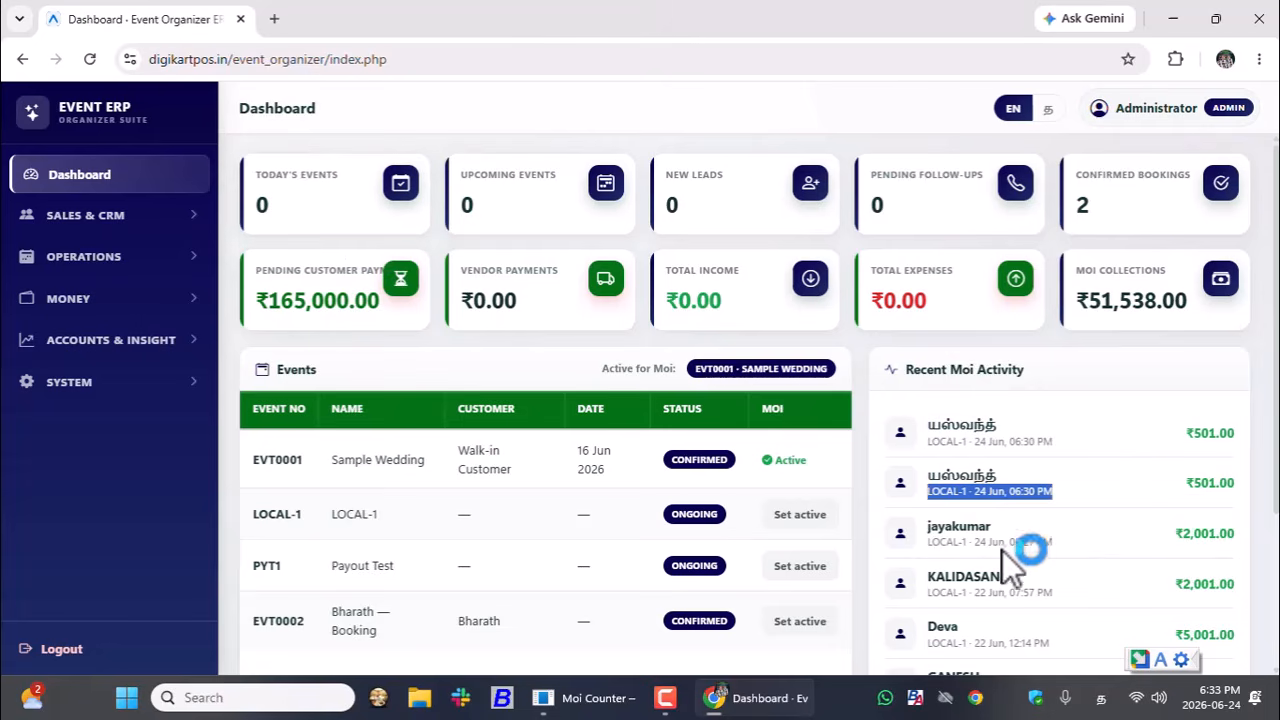
left_click(1028, 528)
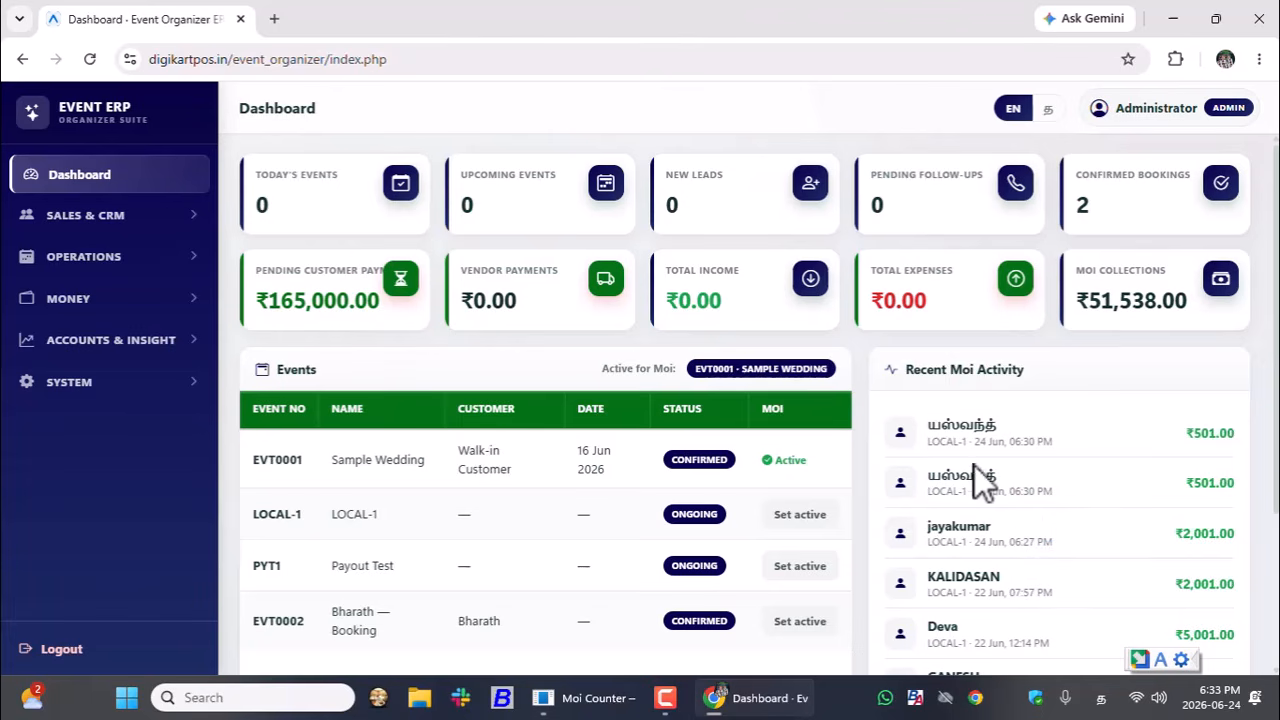
- Open the web Moi Counter and select the LOCAL-1 event
left_click(98, 300)
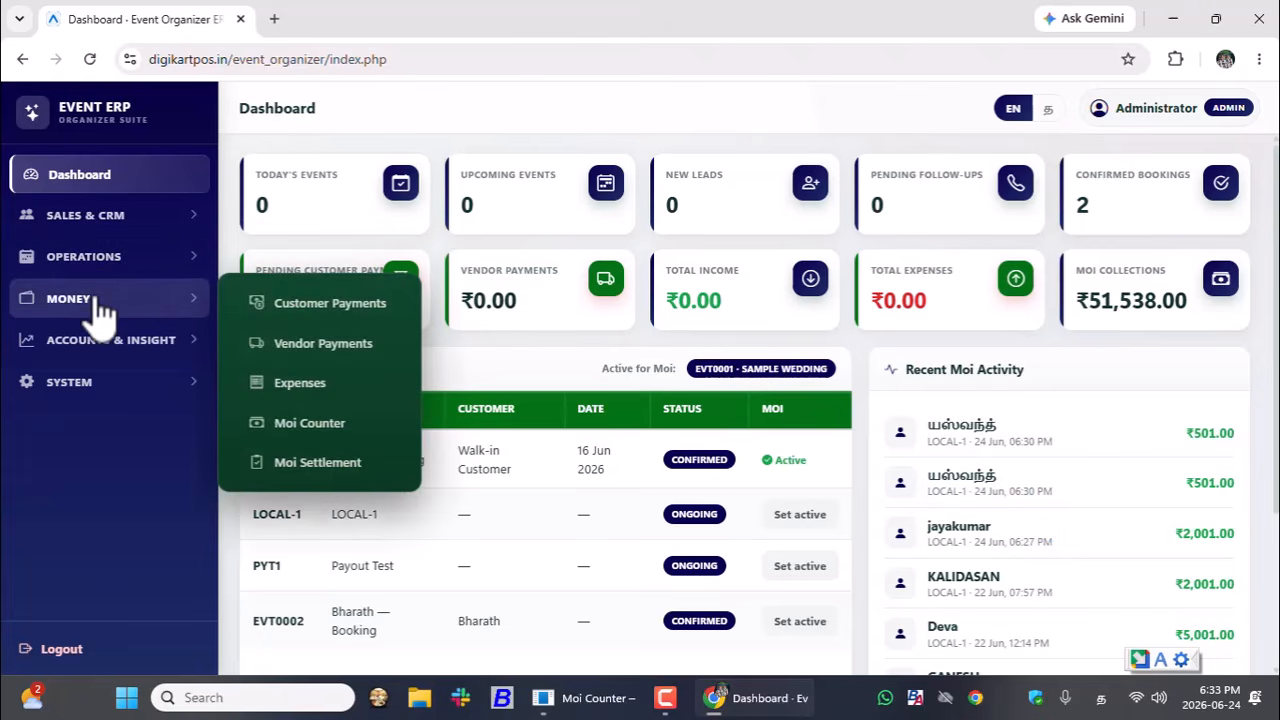
left_click(300, 425)
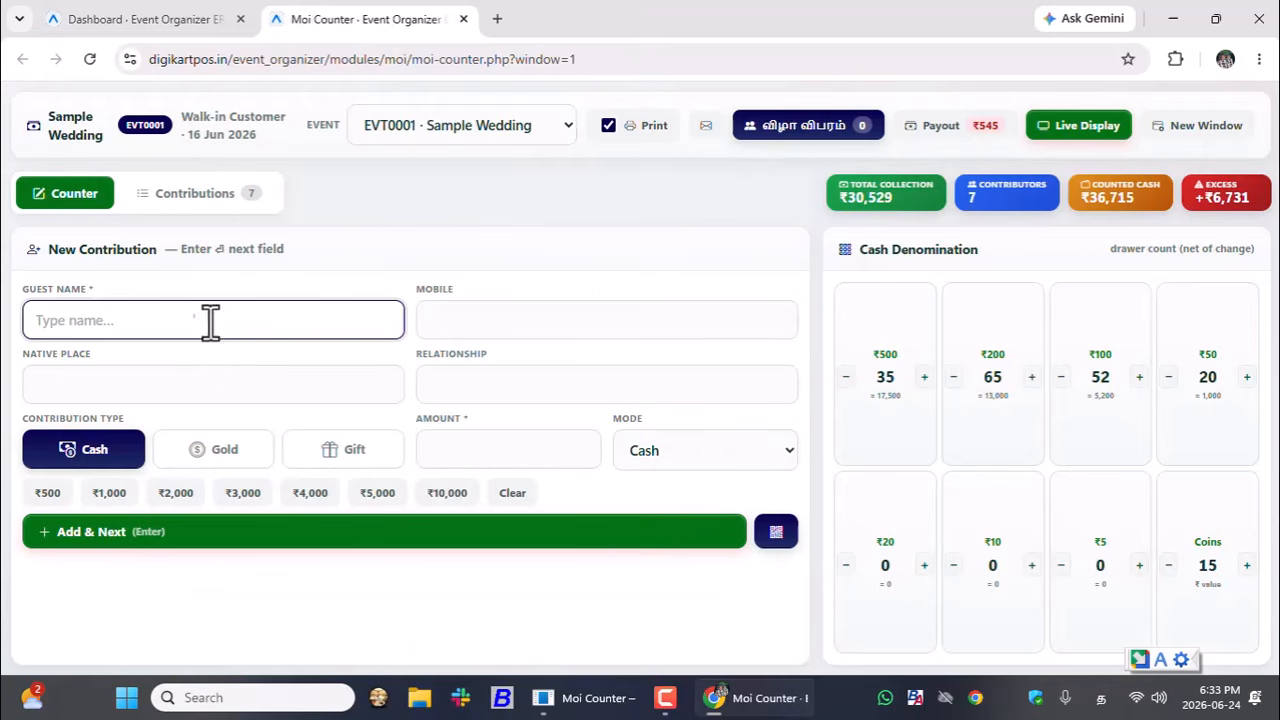
left_click(469, 137)
left_click(450, 182)
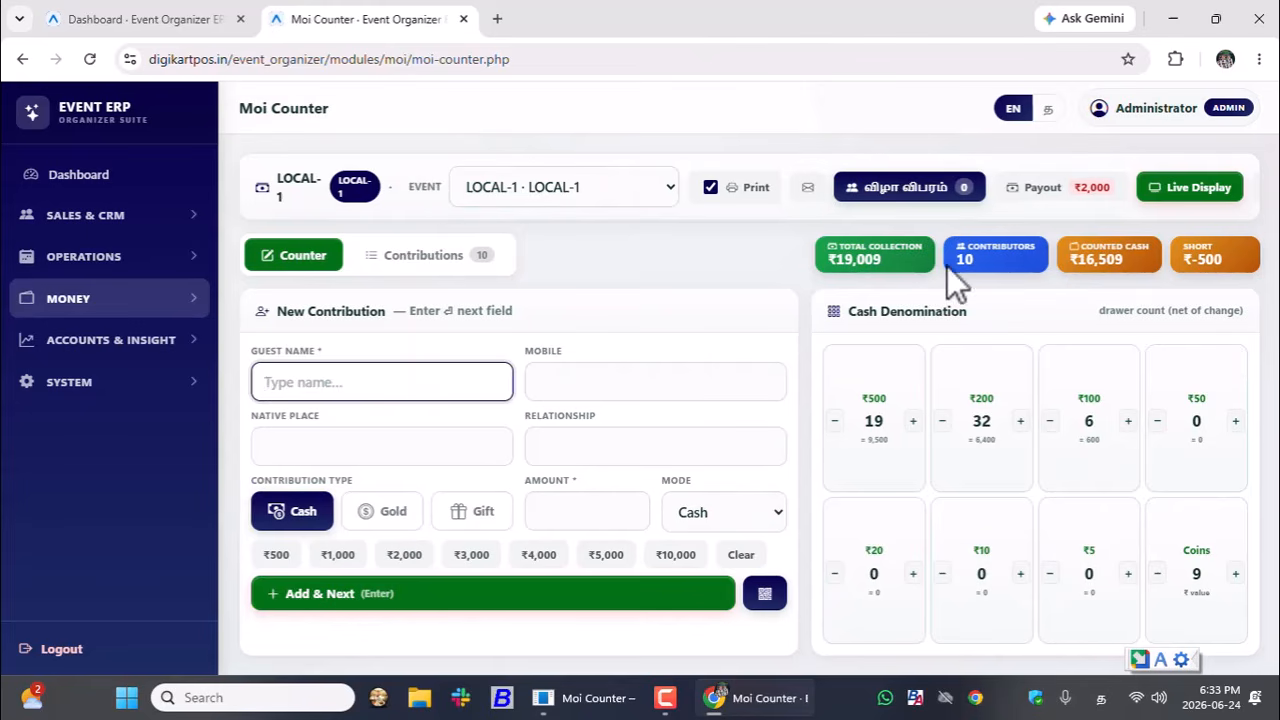
- Delete the duplicate contribution T1-R0008 from the LOCAL-1 contributions list
left_click(385, 268)
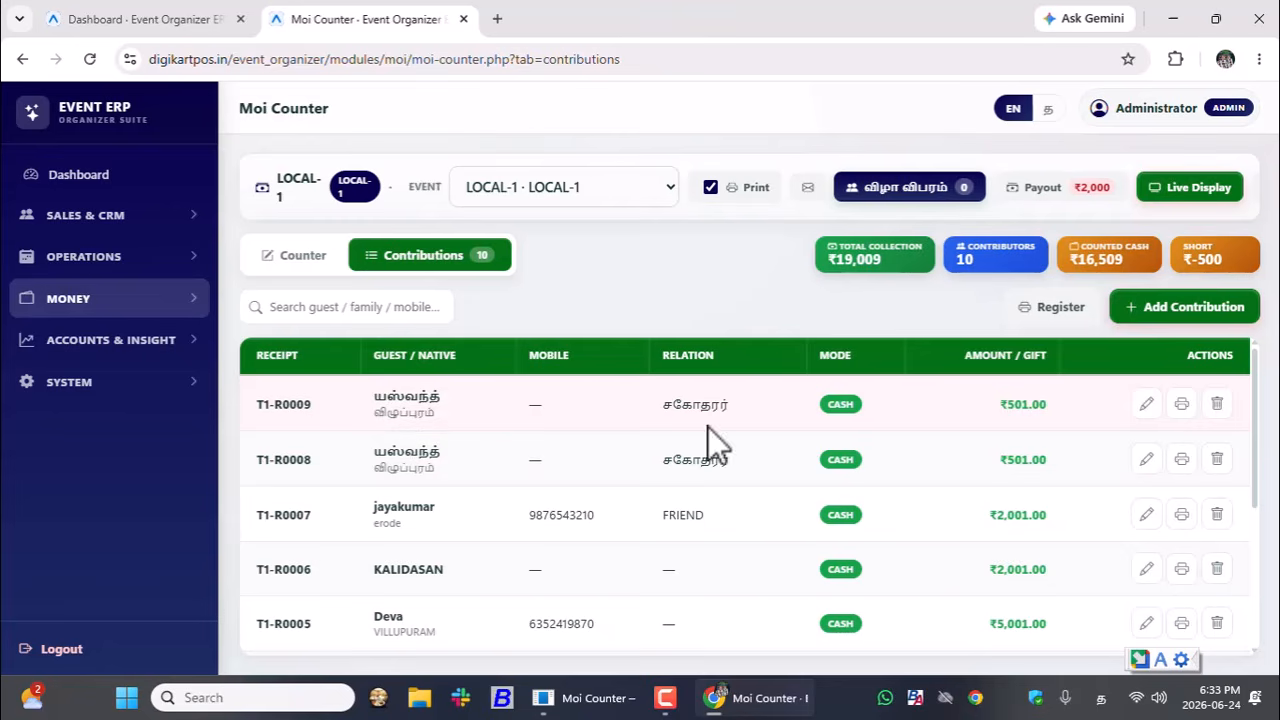
left_click(1216, 459)
left_click(723, 180)
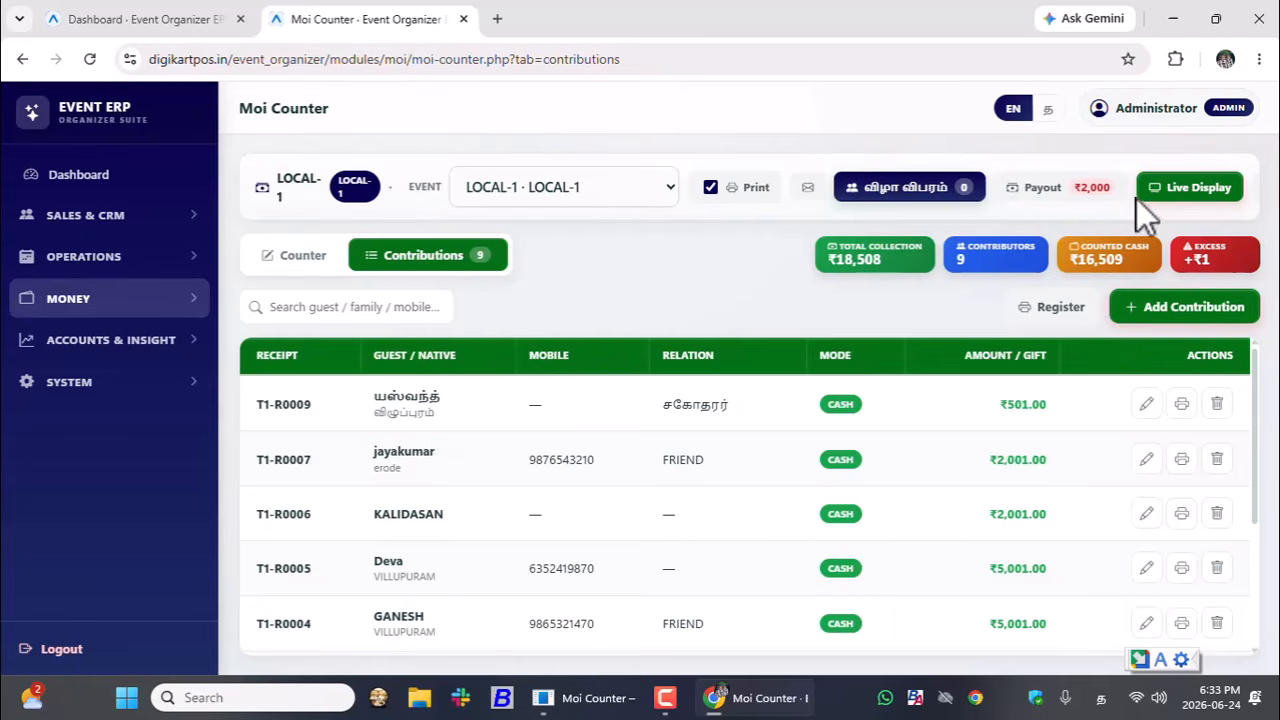
- Return to the contribution entry form, enter an amount of 501, and display its UPI payment QR code before closing it
left_click(297, 262)
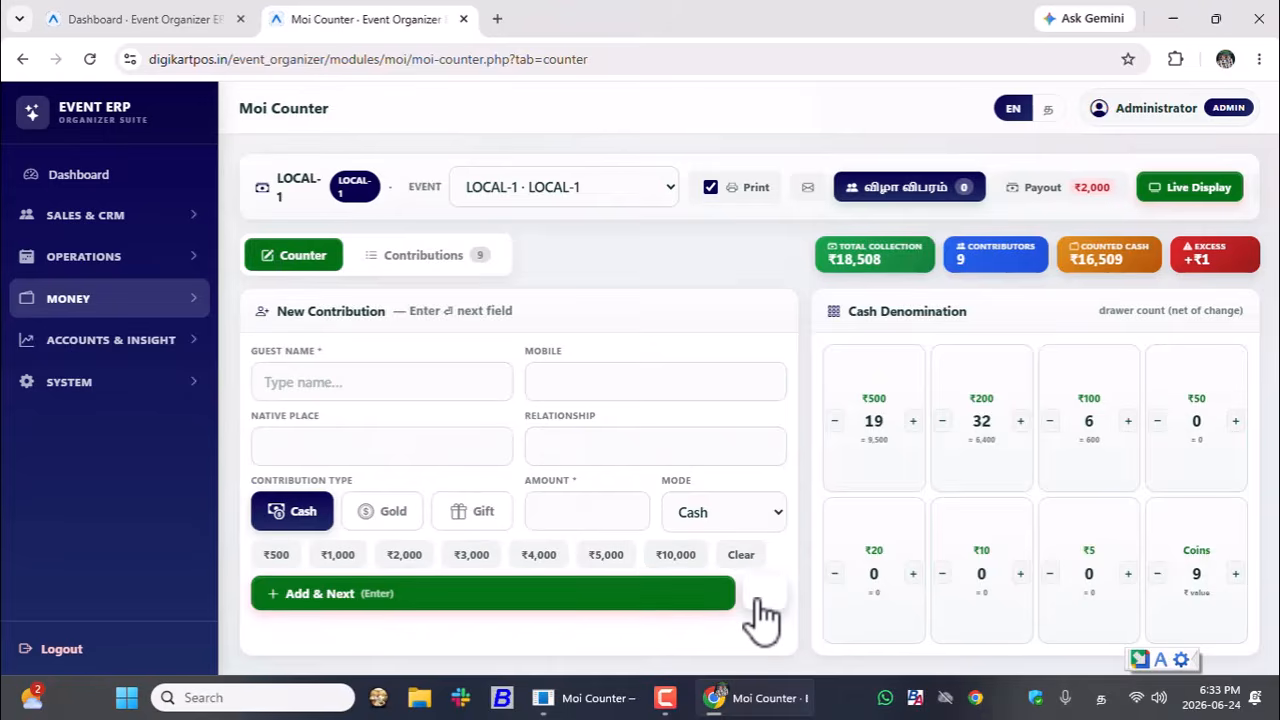
left_click(758, 600)
left_click(805, 181)
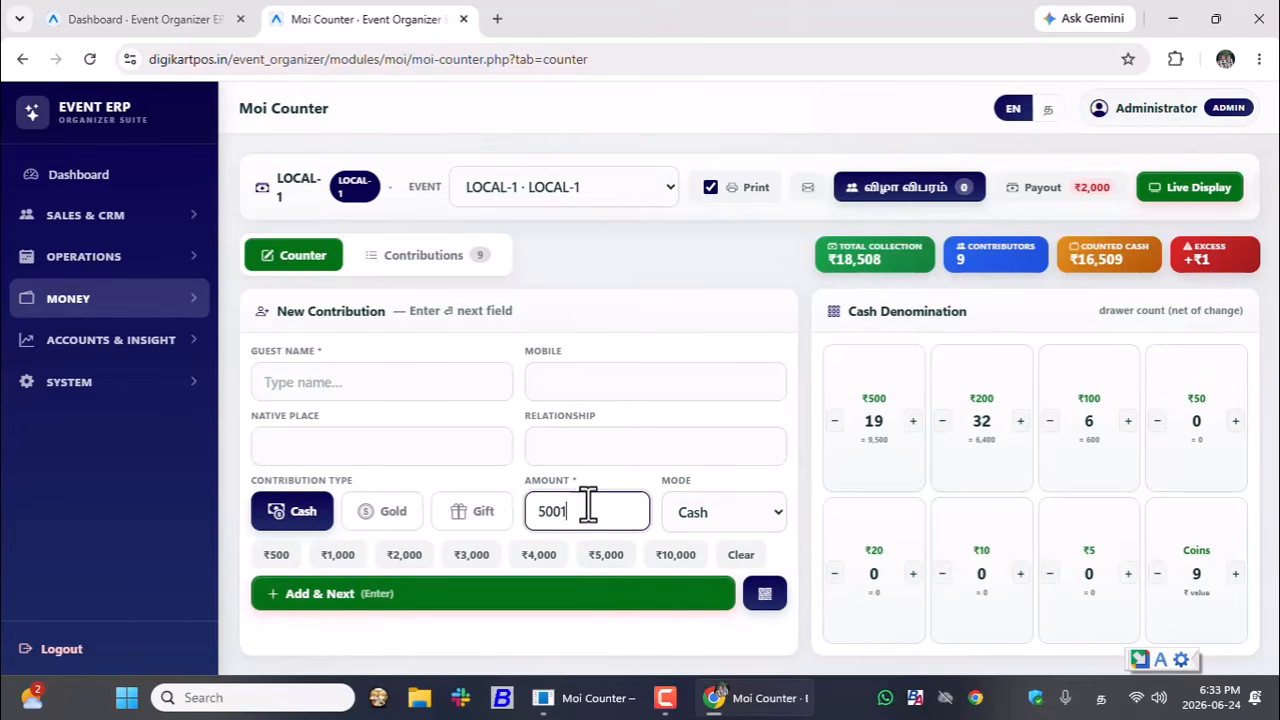
left_click_drag(588, 511, 527, 511)
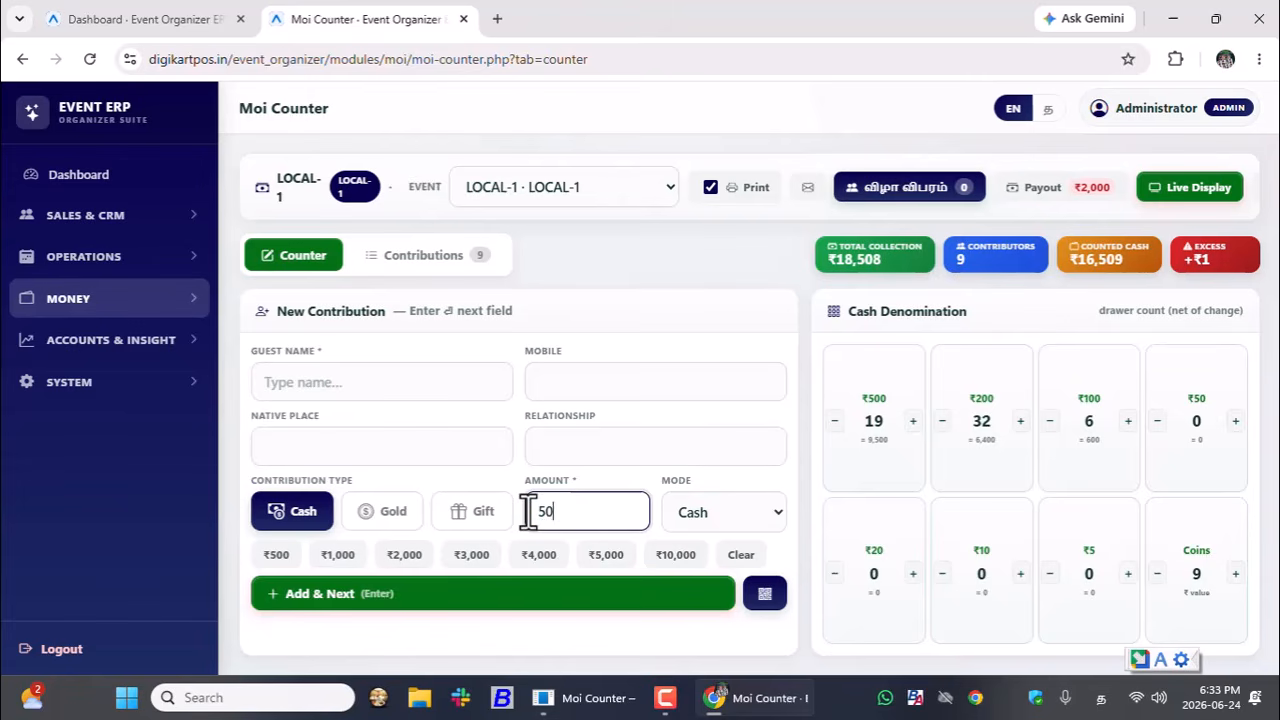
left_click(765, 593)
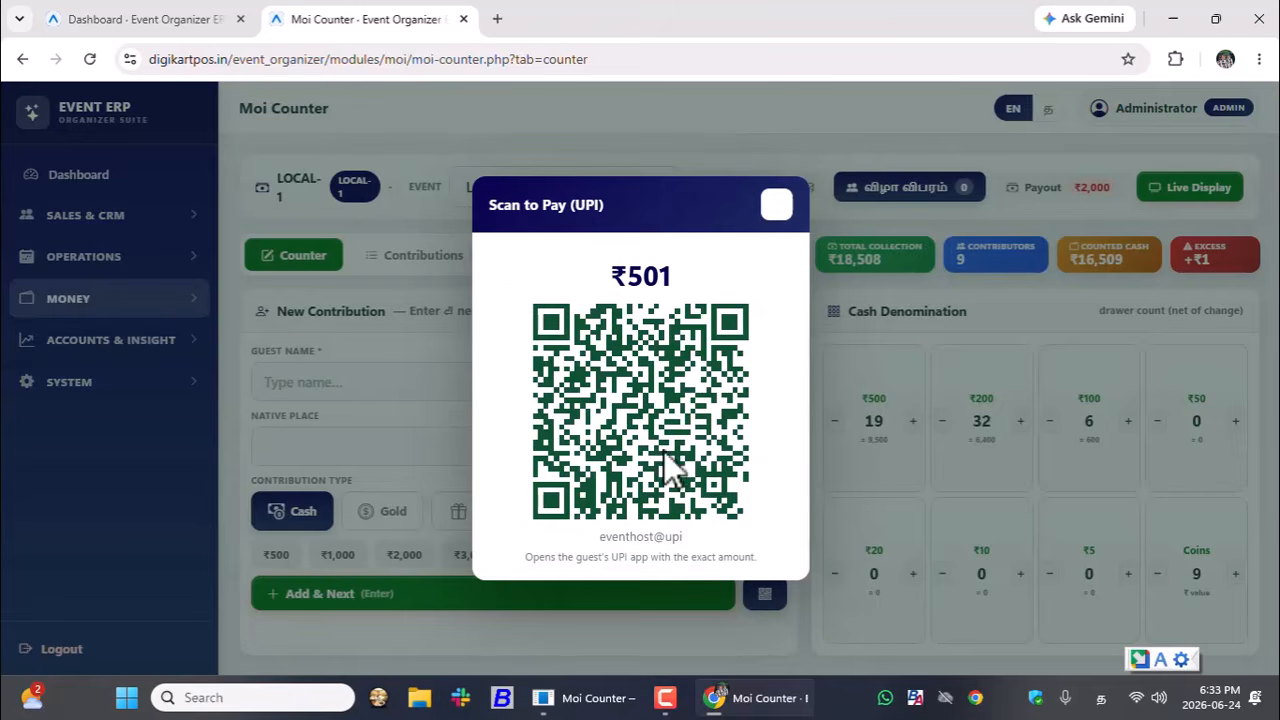
left_click(778, 206)
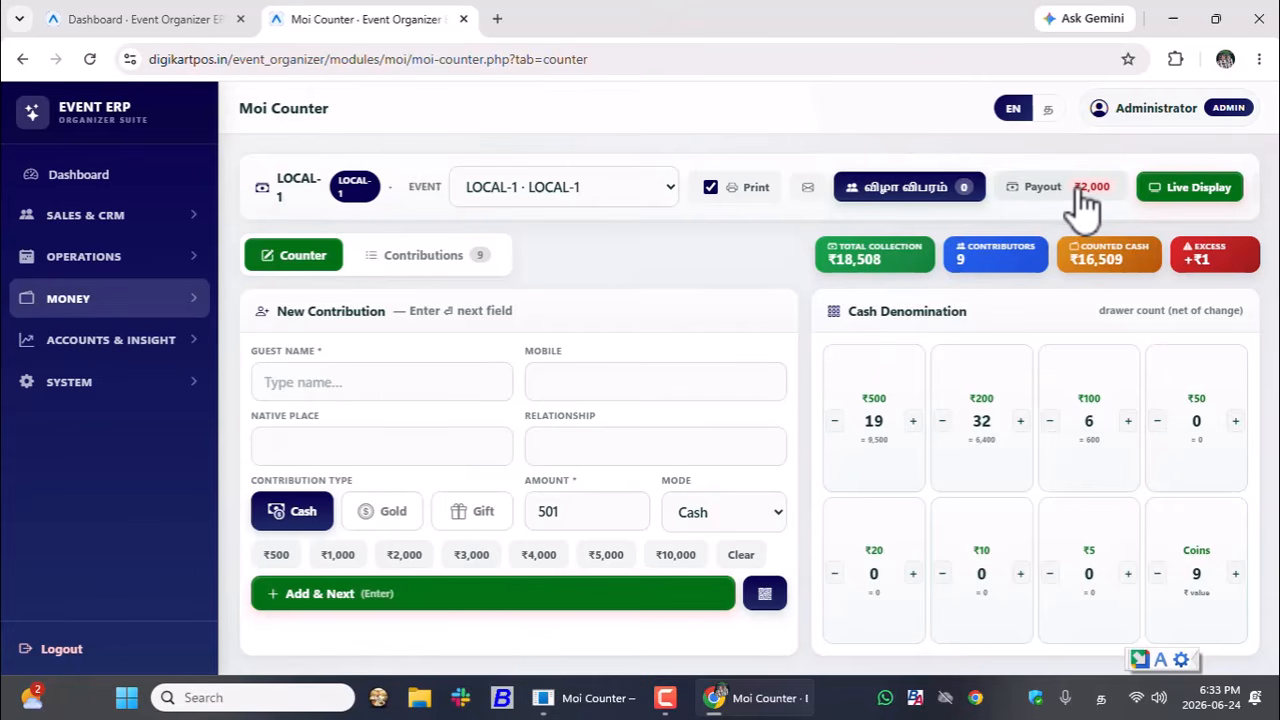
- View the LOCAL-1 live display and close it, and show the event's contributions list in full screen
left_click(1224, 195)
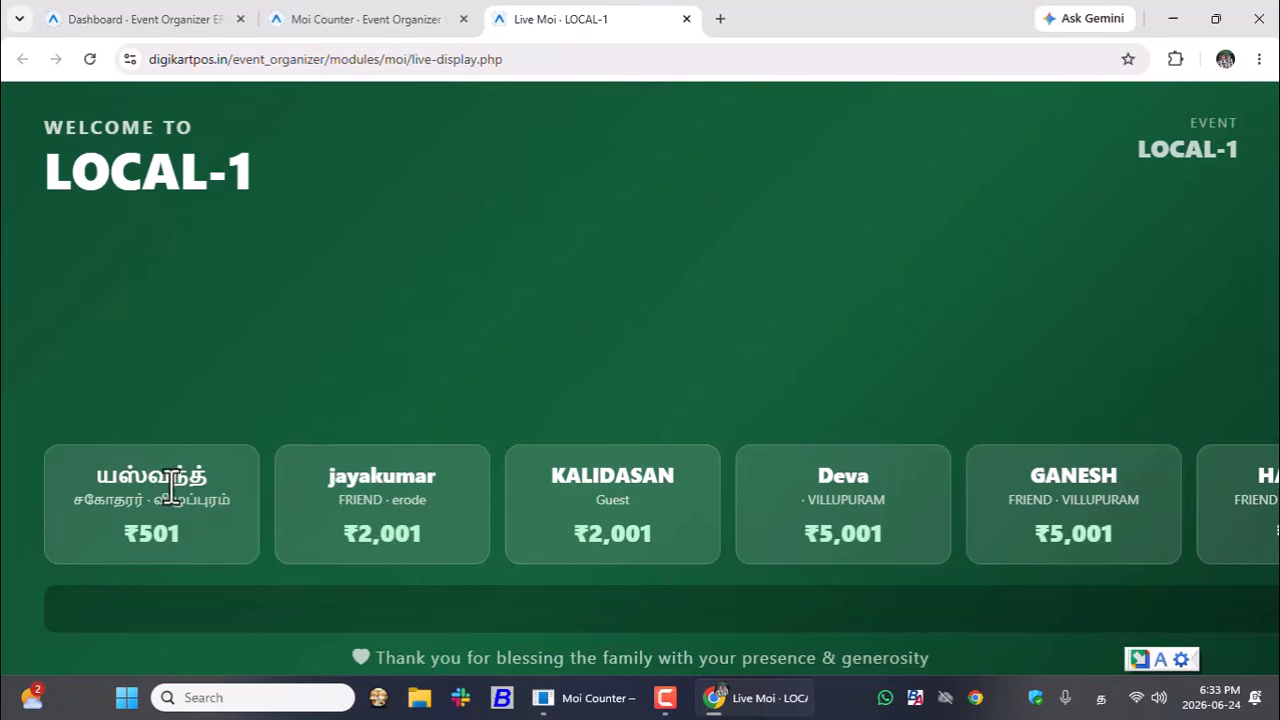
left_click(687, 19)
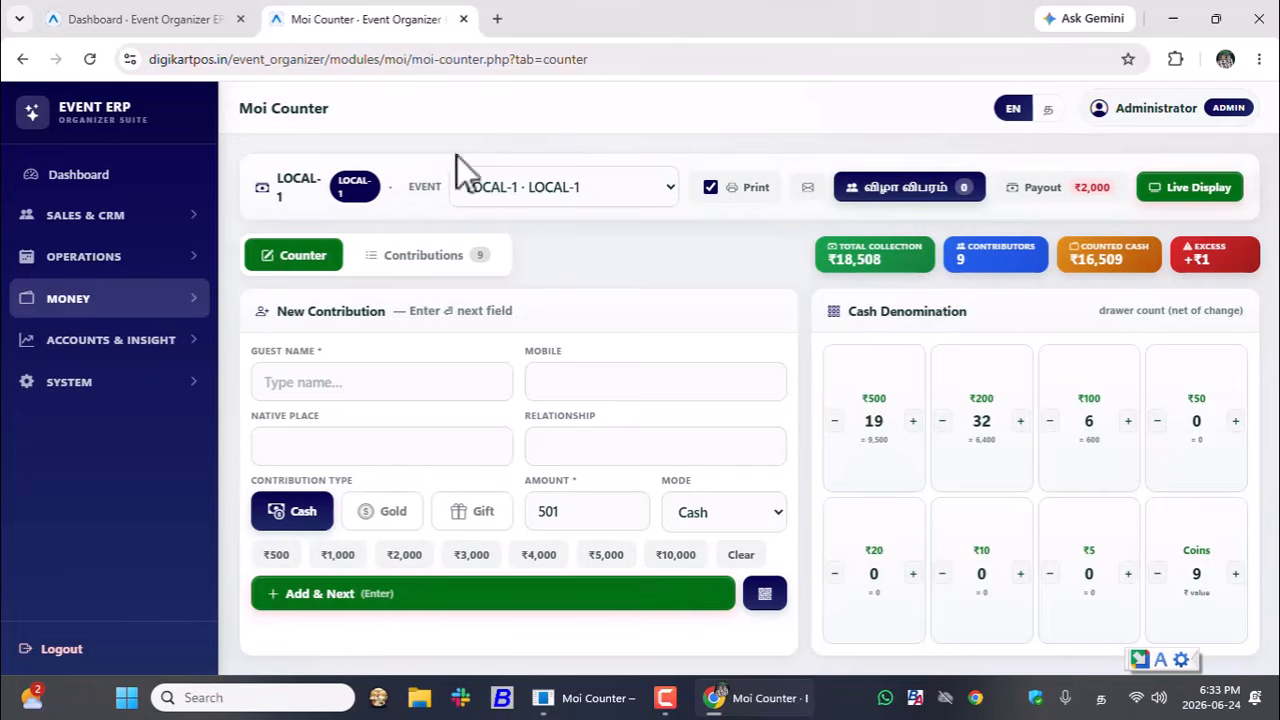
left_click(424, 262)
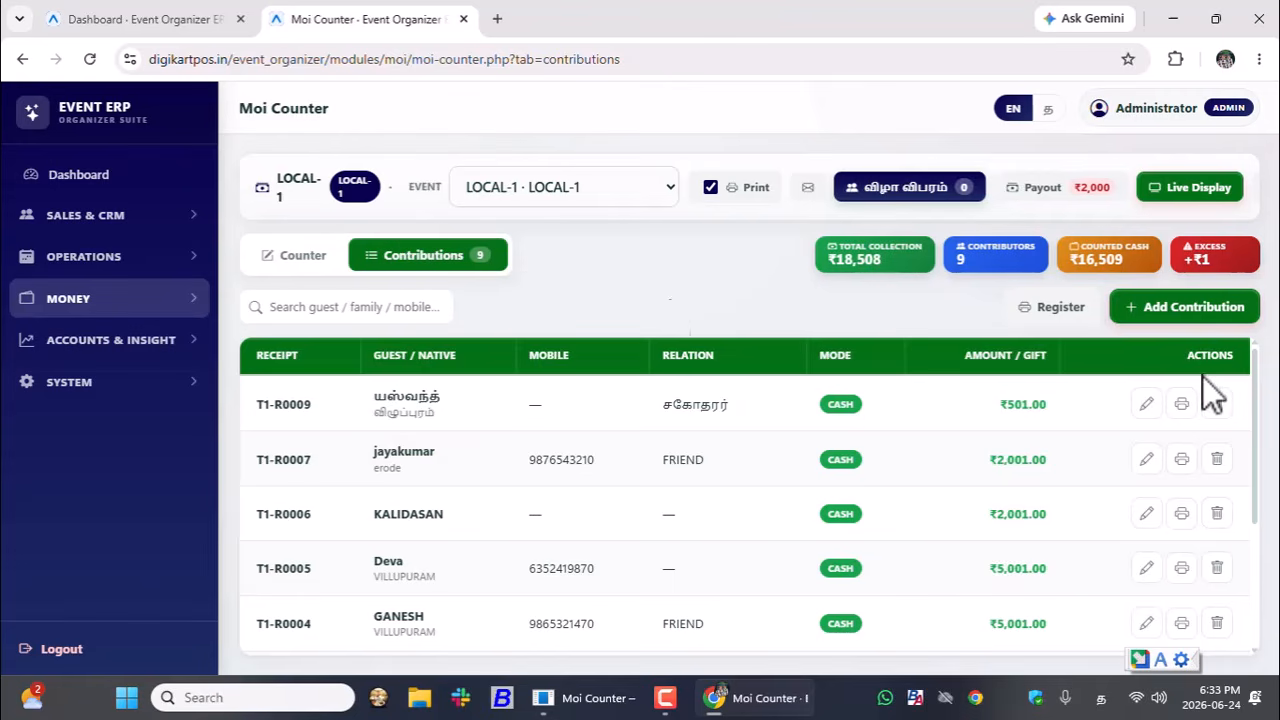
left_click_drag(1260, 422, 1258, 450)
key("F11")
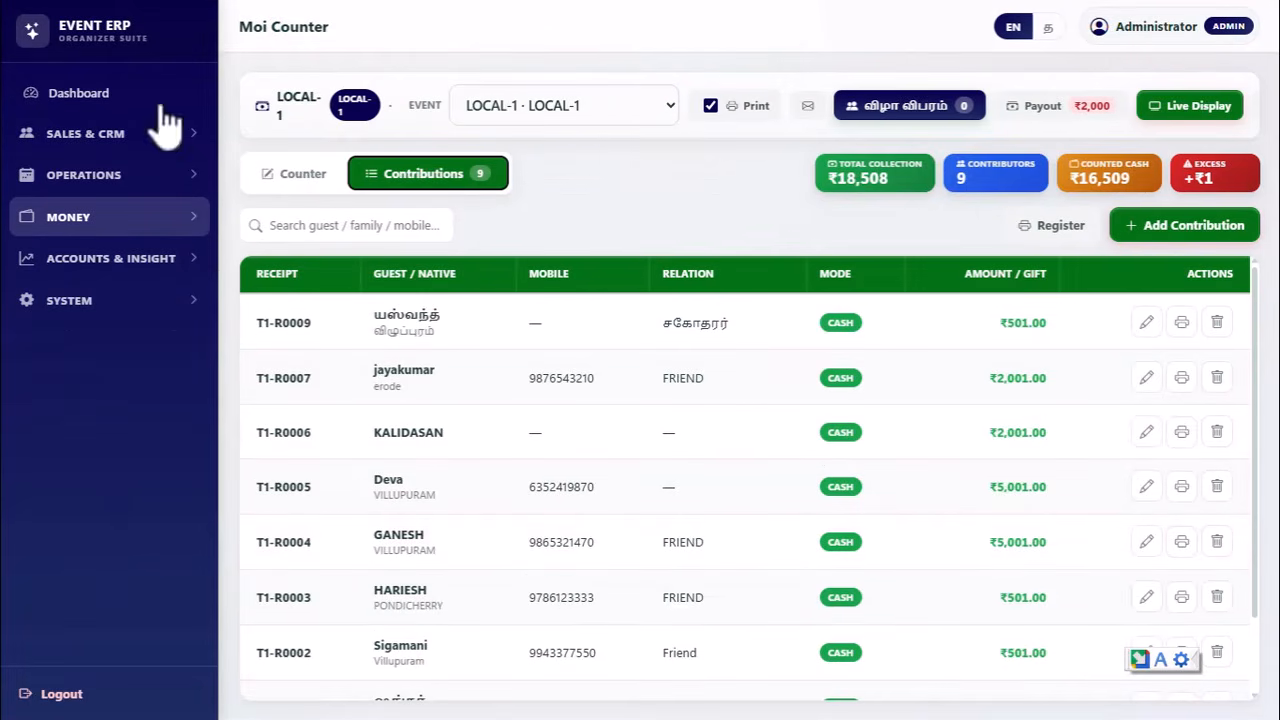
left_click_drag(1260, 423, 1245, 310)
- View the LOCAL-1 contribution register, cancel its printing, leave full screen, and close the register and Moi Counter pages
left_click(1055, 228)
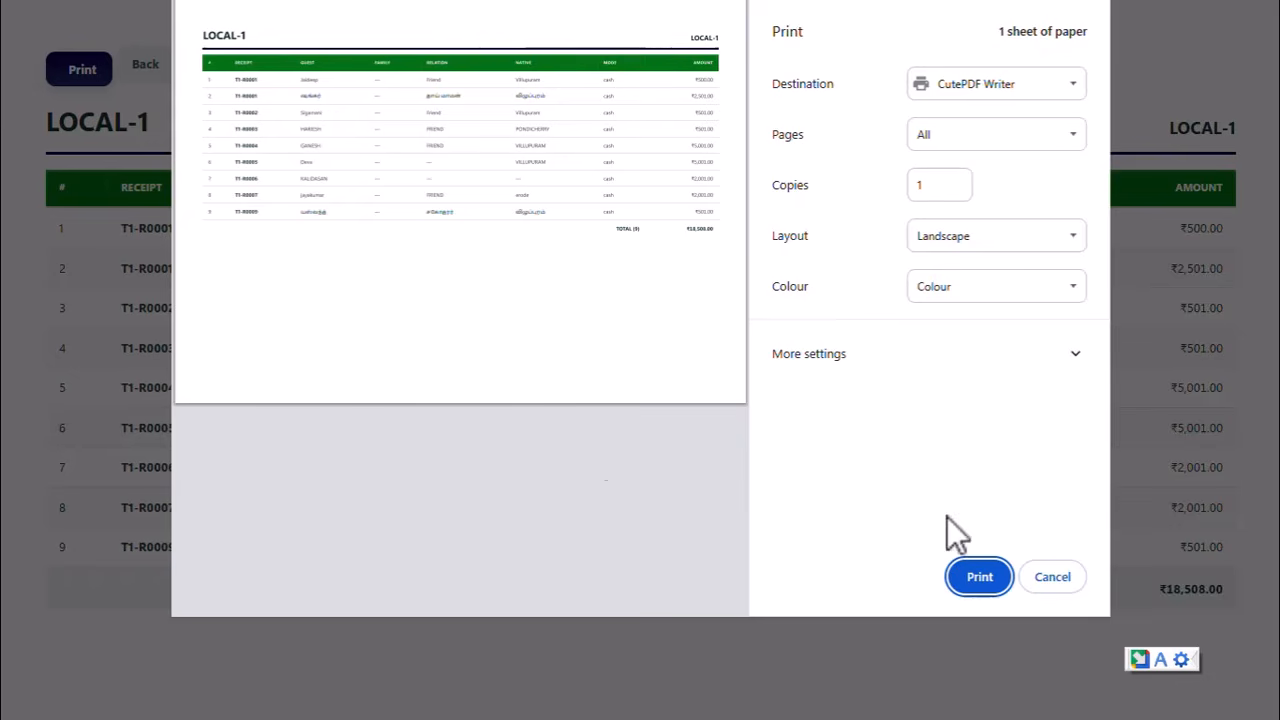
left_click(1035, 578)
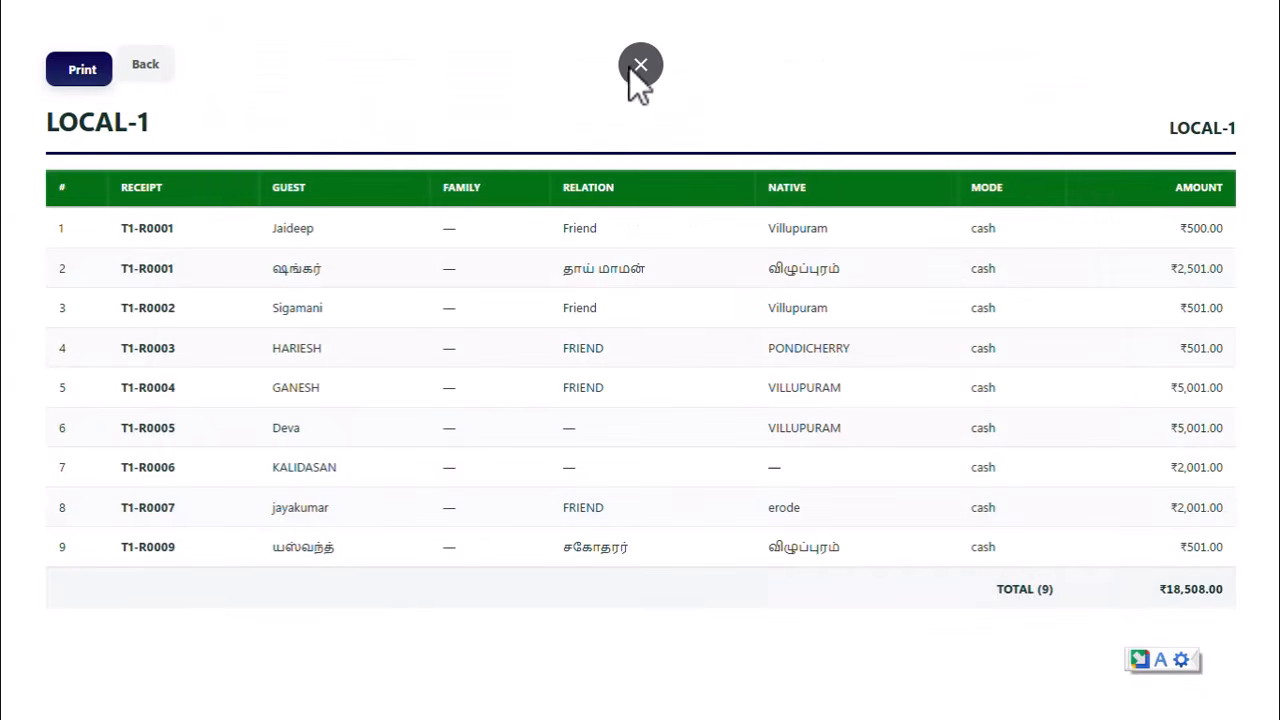
left_click(640, 65)
left_click(686, 19)
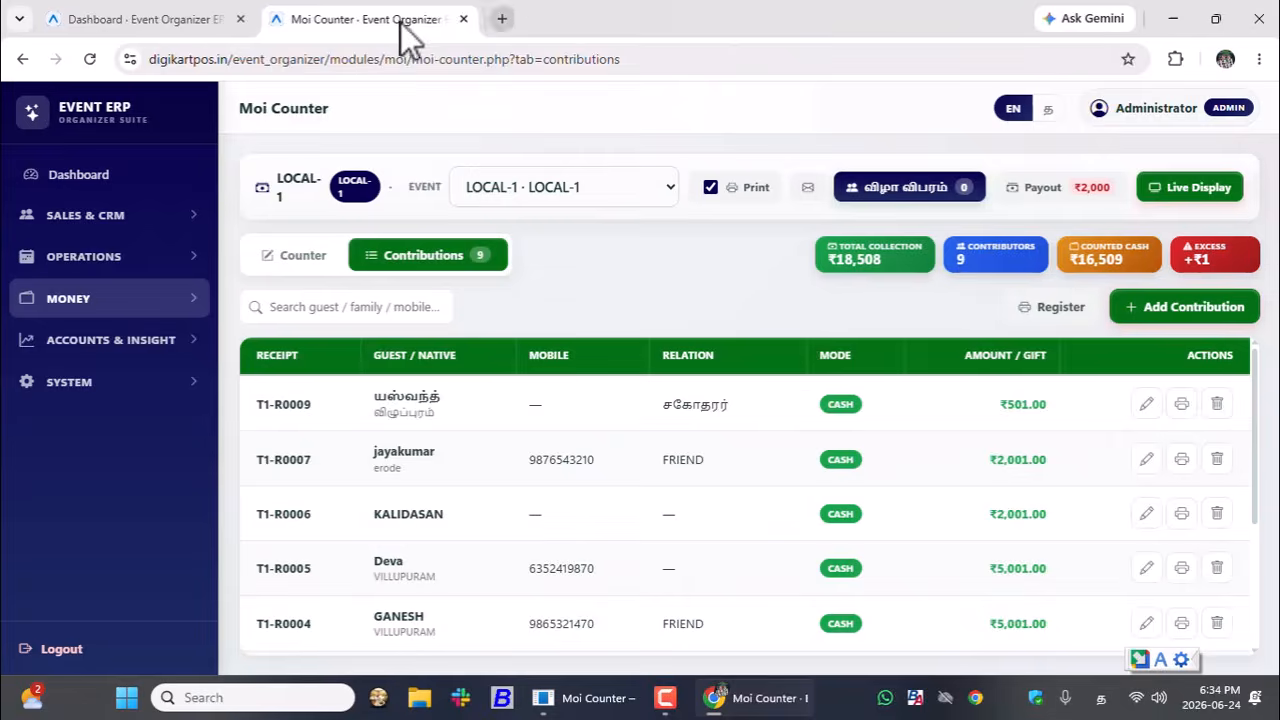
left_click(463, 19)
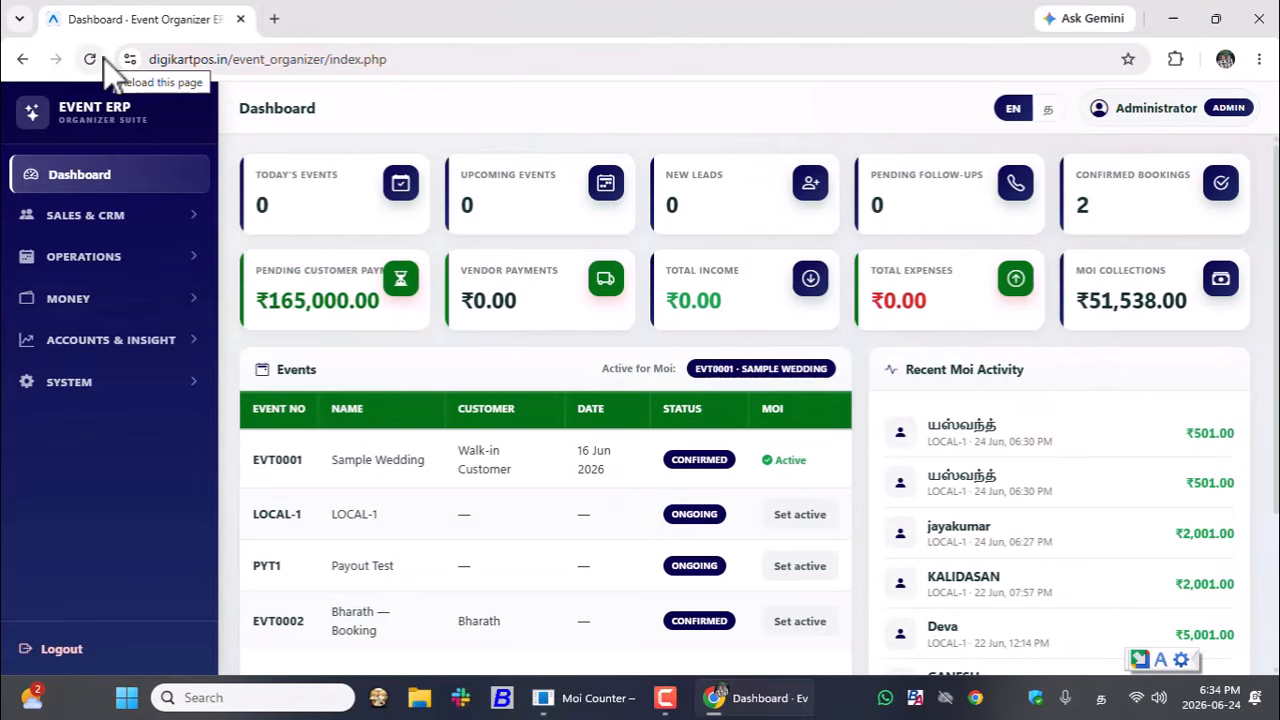
- Open a blank New Lead form in Leads CRM and review its fields down to the remarks
mouse_move(71, 223)
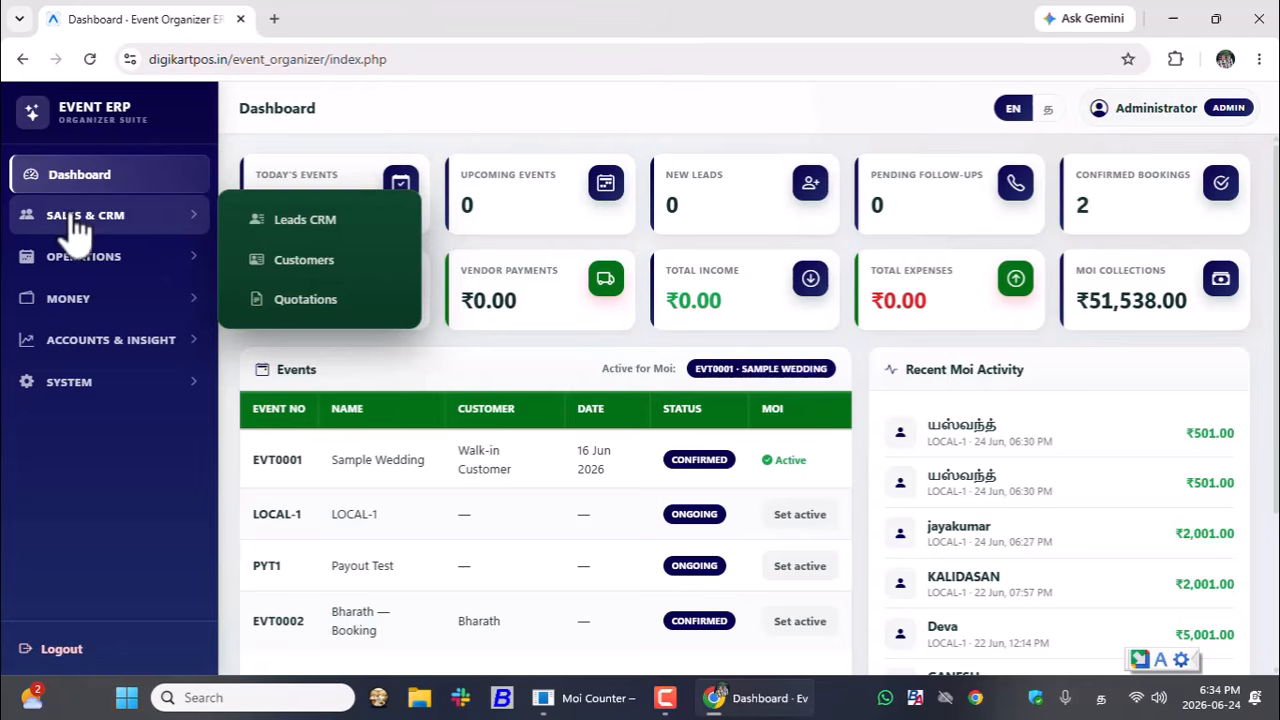
left_click(333, 226)
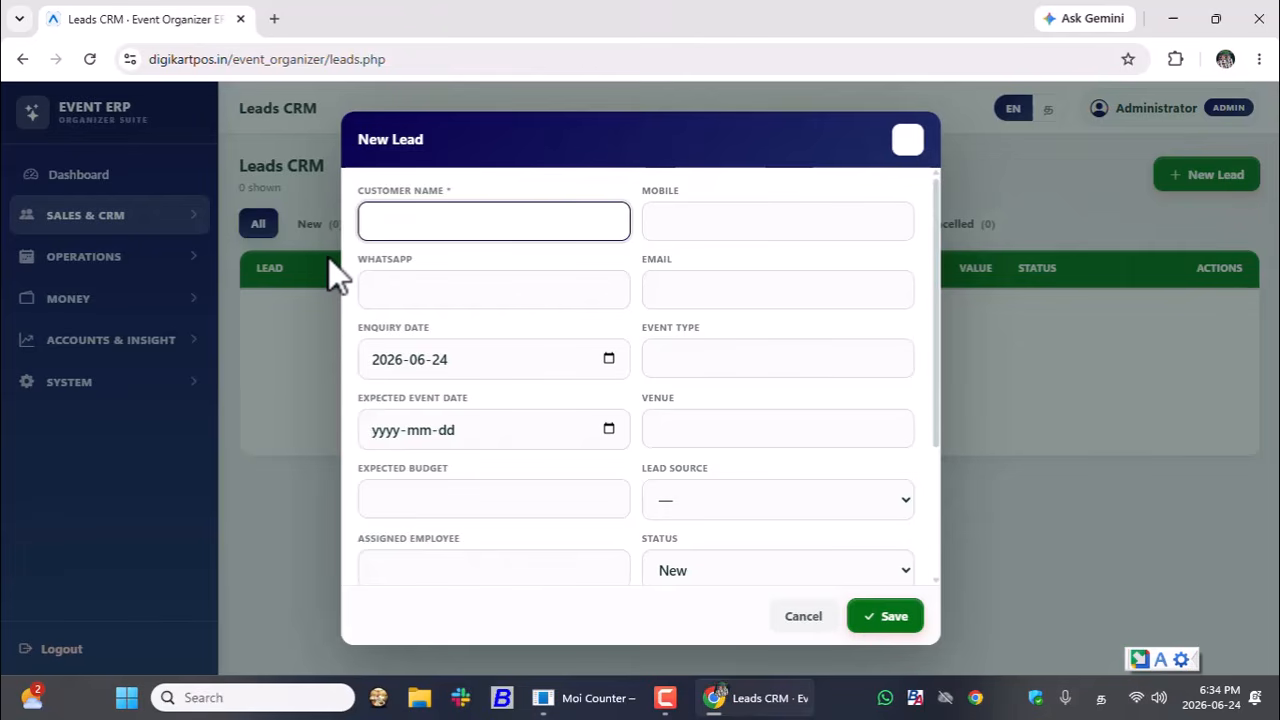
left_click_drag(937, 423, 945, 580)
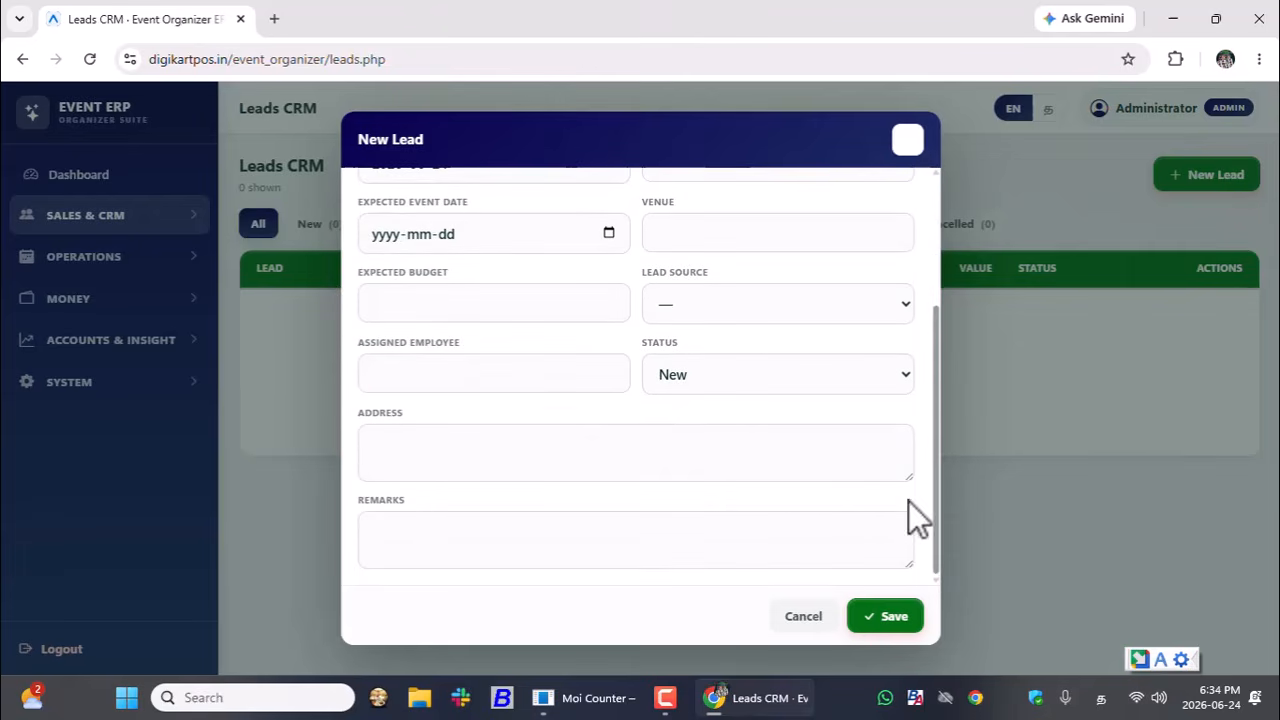
- Review the status options in the New Lead form, return to its upper fields, and close the form without saving
left_click(731, 378)
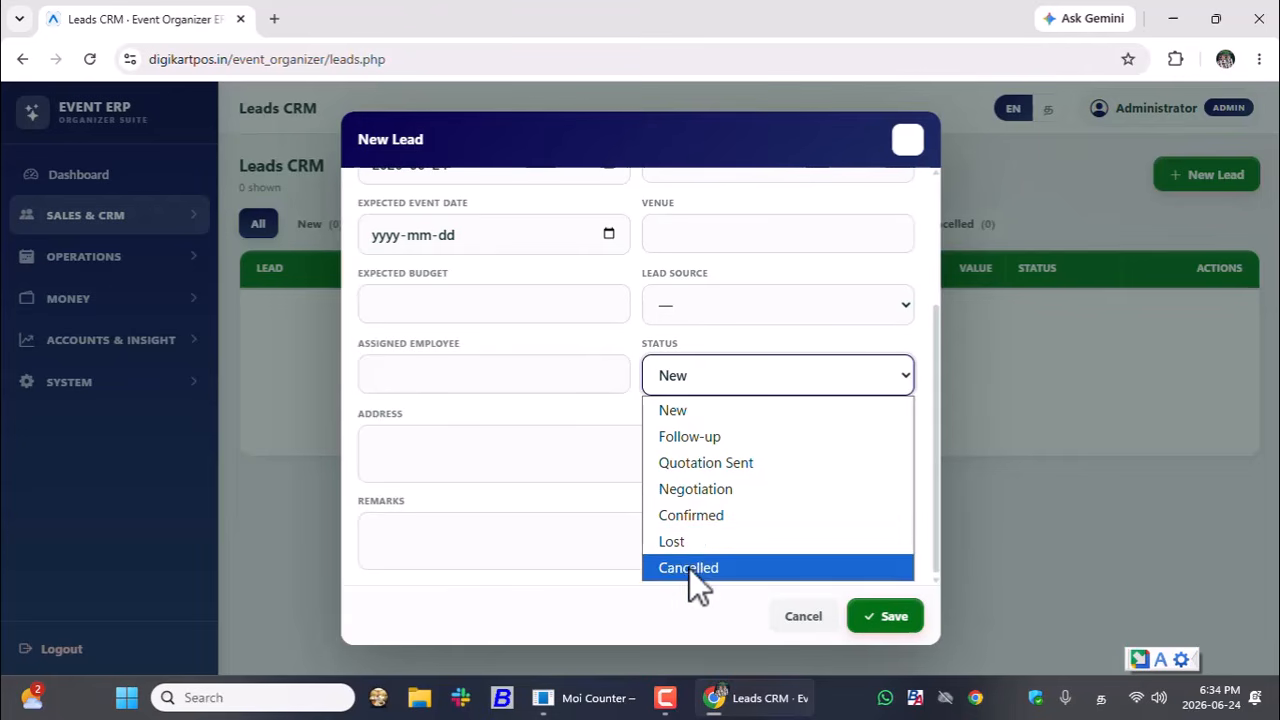
left_click(531, 440)
left_click(921, 211)
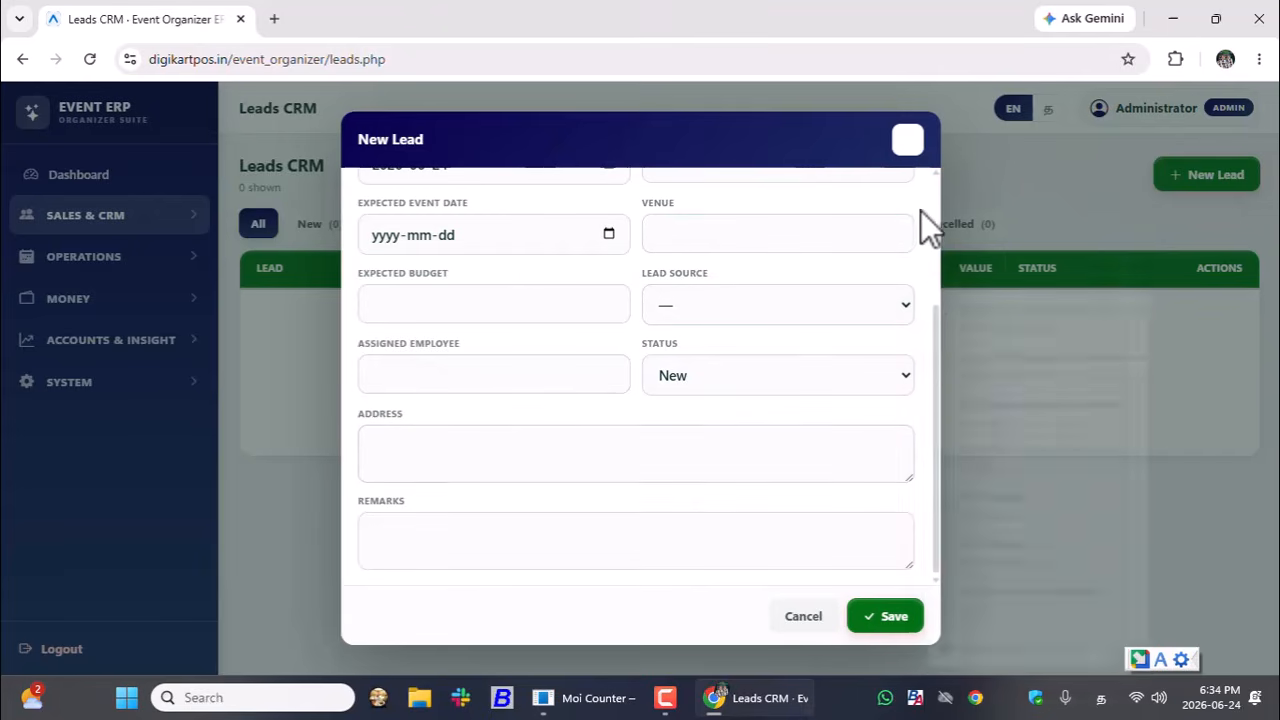
left_click_drag(936, 310, 936, 178)
left_click(905, 137)
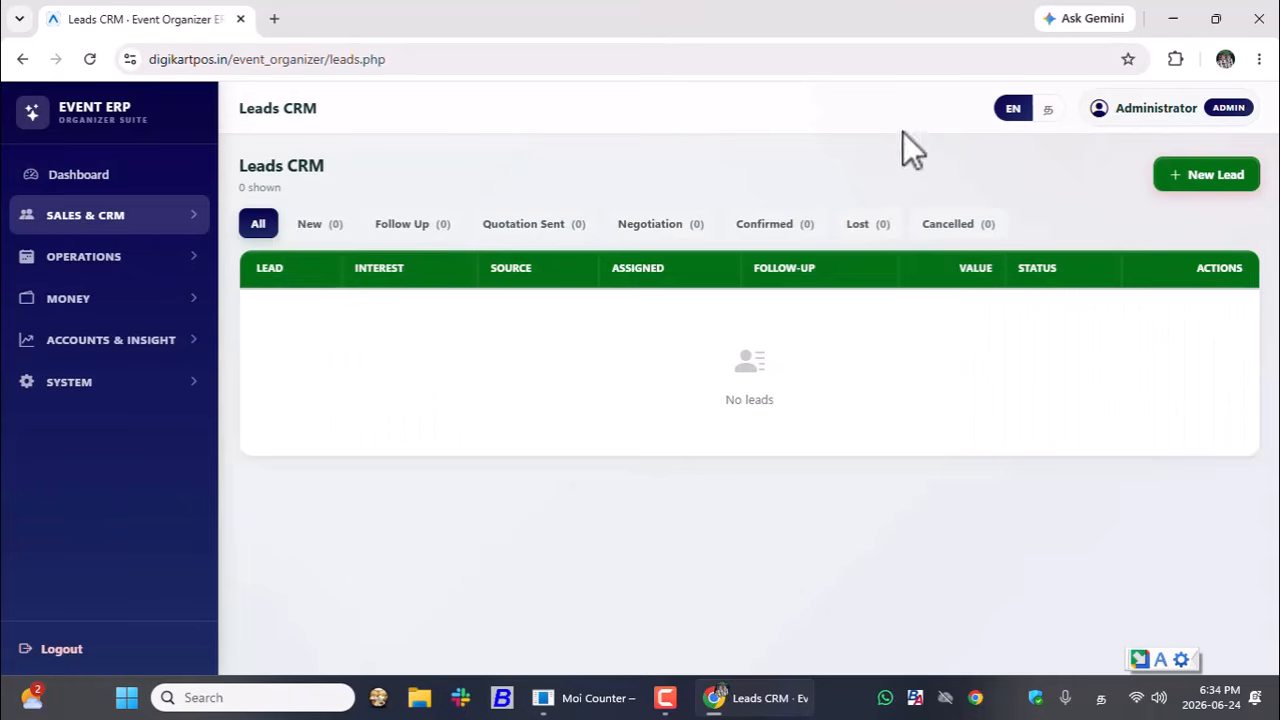
- View the Customers list and the Quotations list in the Sales & CRM module
mouse_move(98, 233)
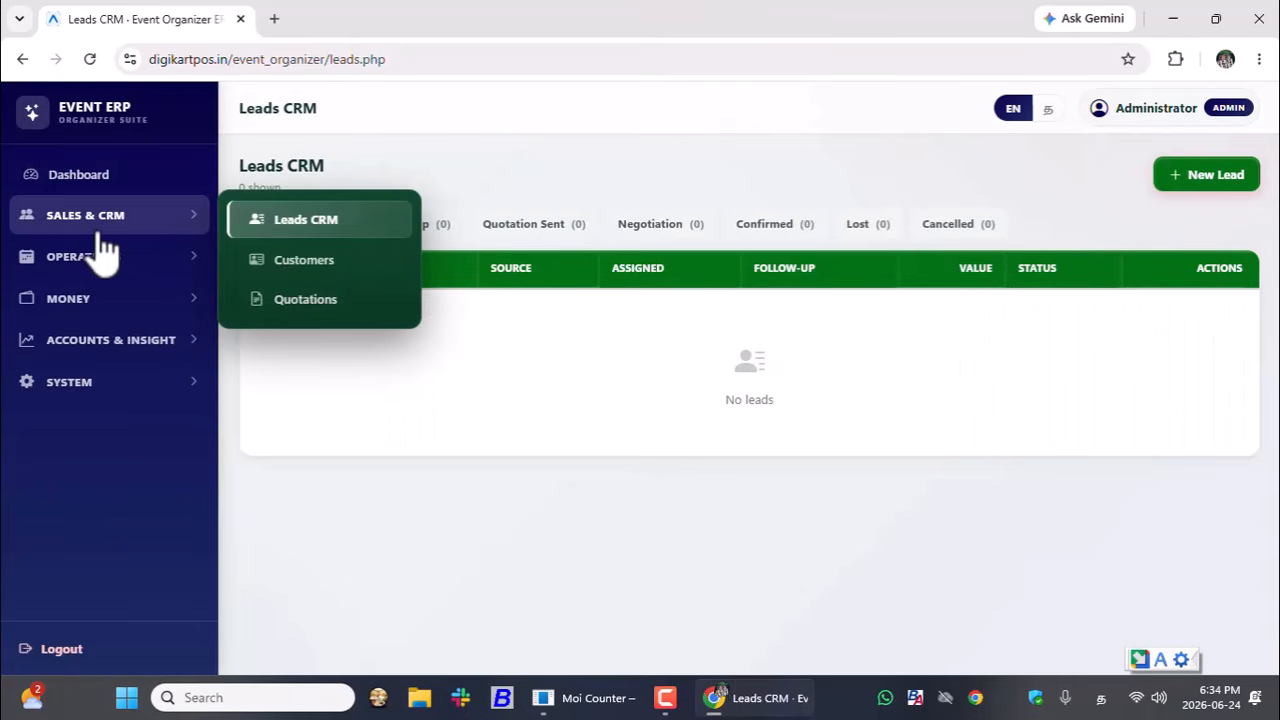
left_click(259, 264)
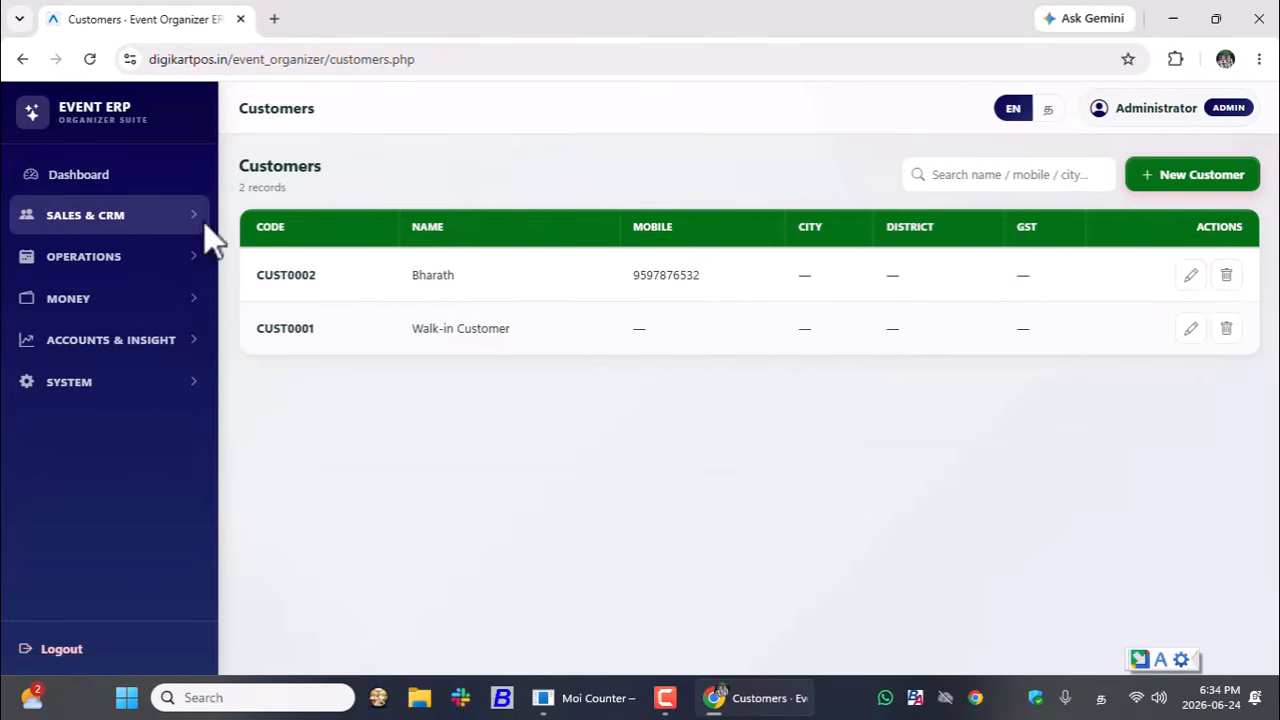
mouse_move(210, 224)
left_click(308, 298)
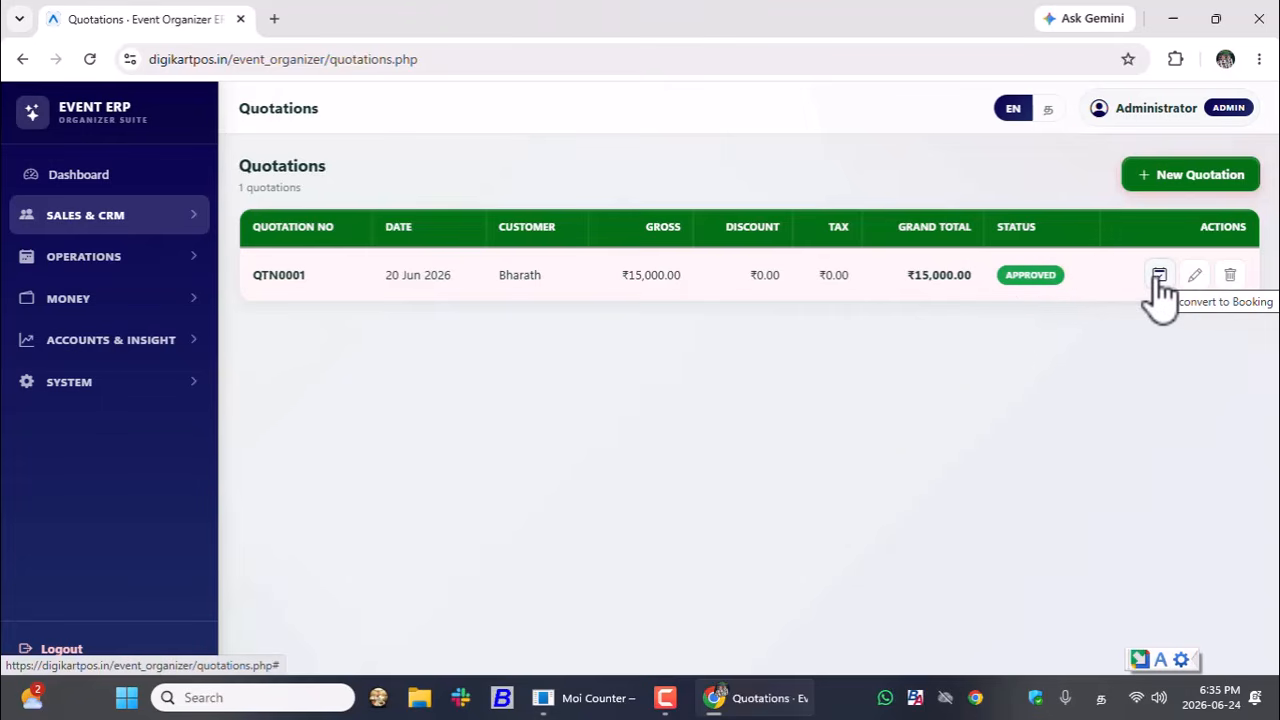
- View the Event Planner's event list and show the other pages available under Operations
mouse_move(129, 264)
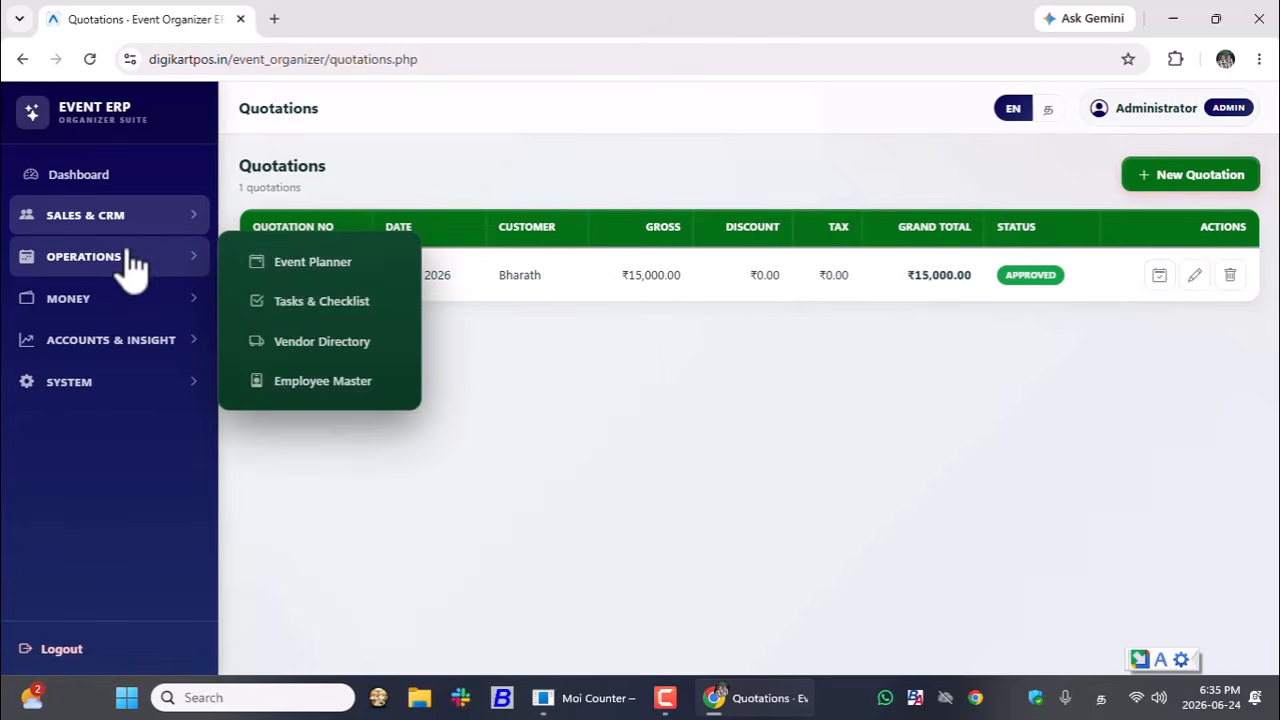
left_click(295, 265)
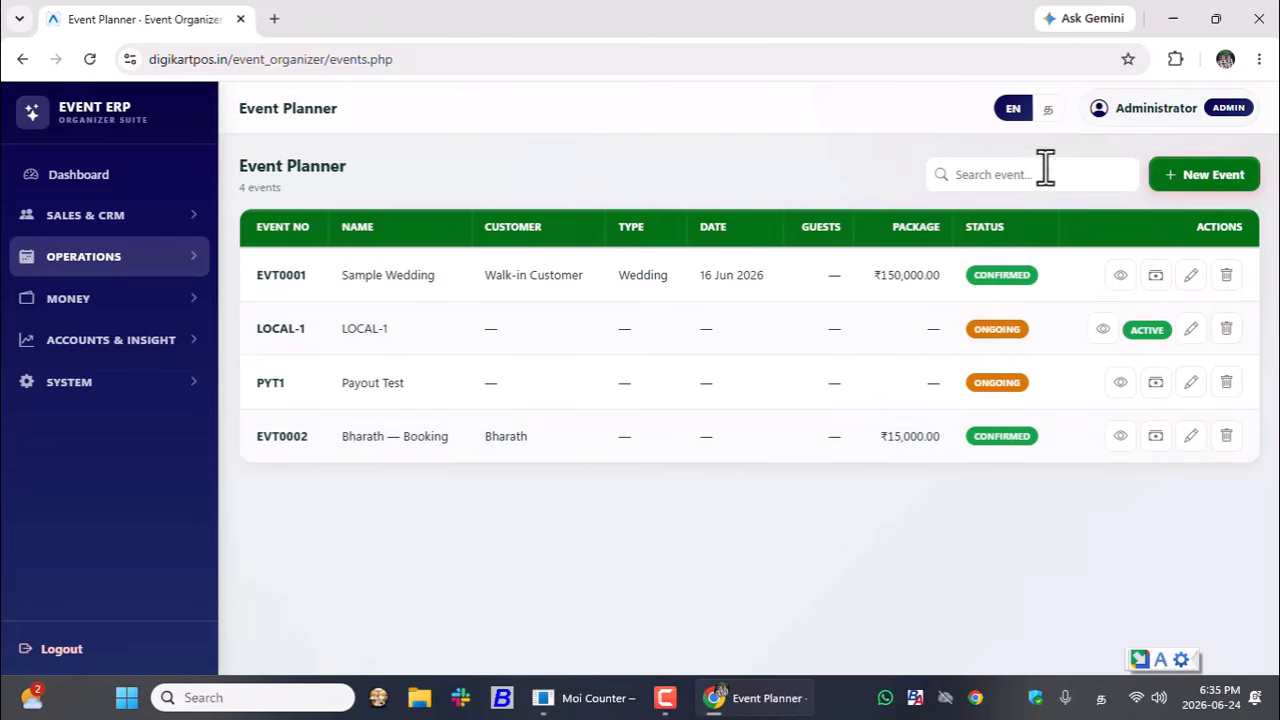
mouse_move(163, 272)
mouse_move(98, 283)
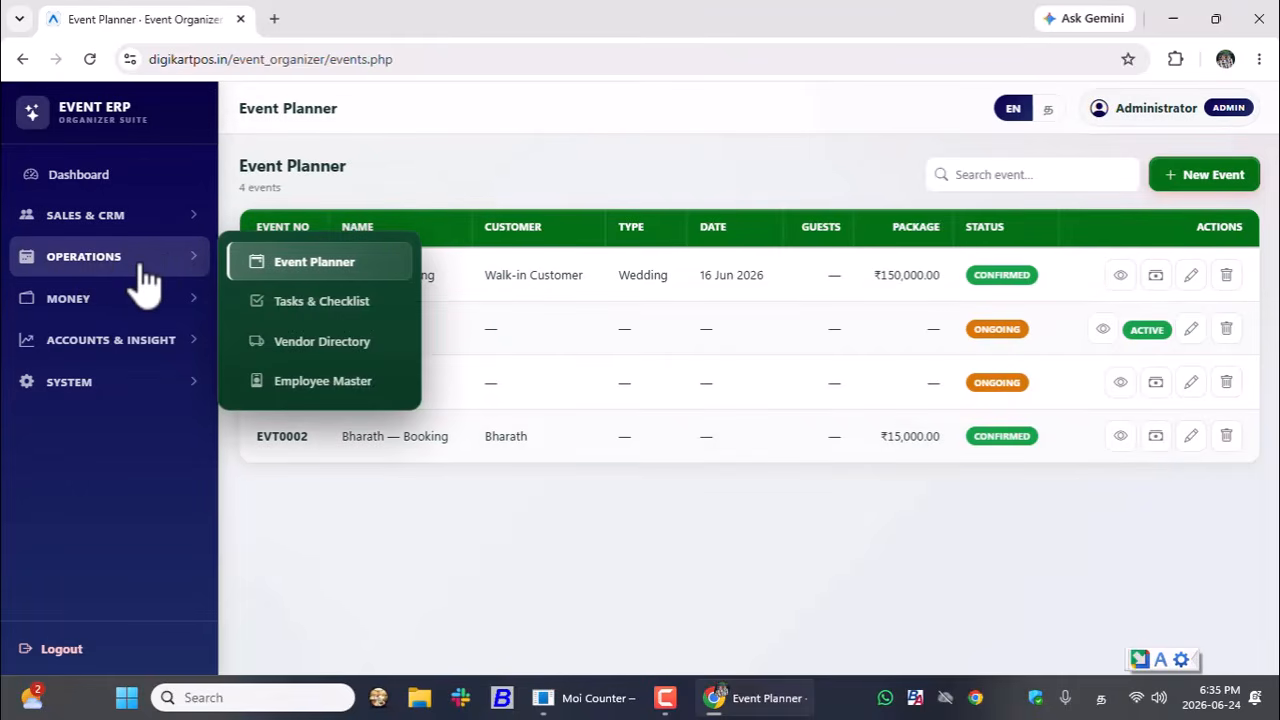